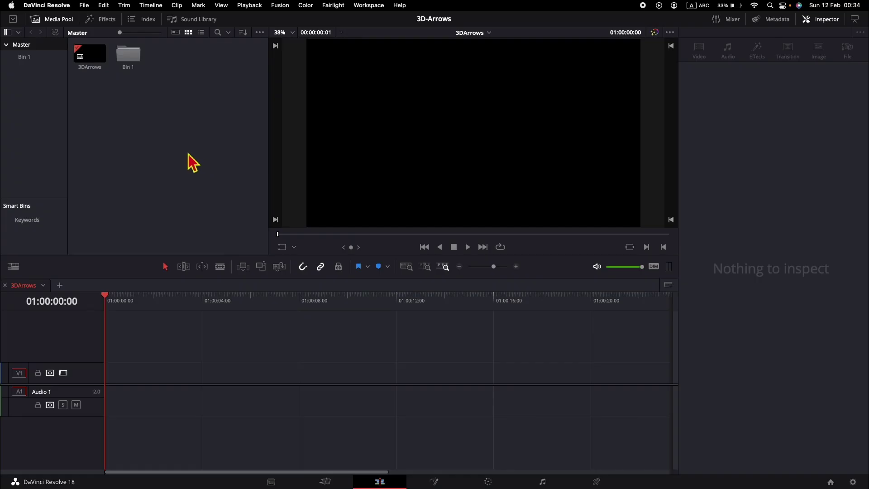
# Step: Create a new Fusion composition named 3DArrows in the Master bin
pyautogui.rightClick(132, 139)
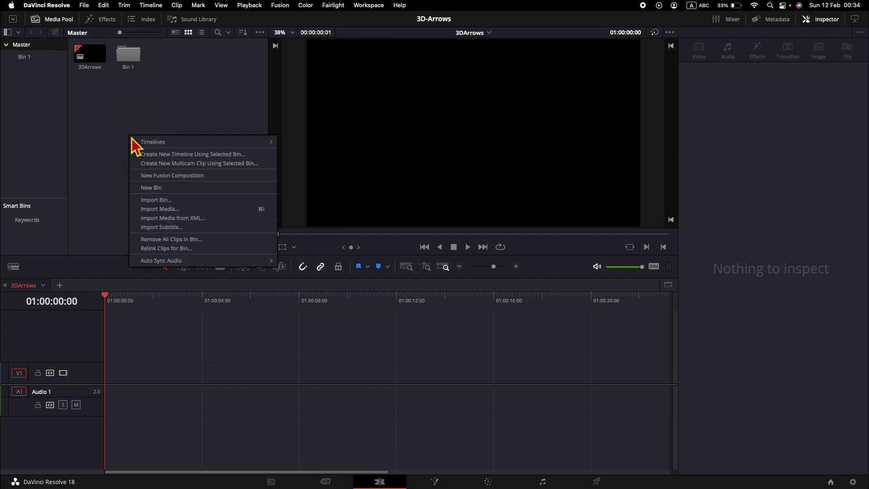
pyautogui.click(165, 177)
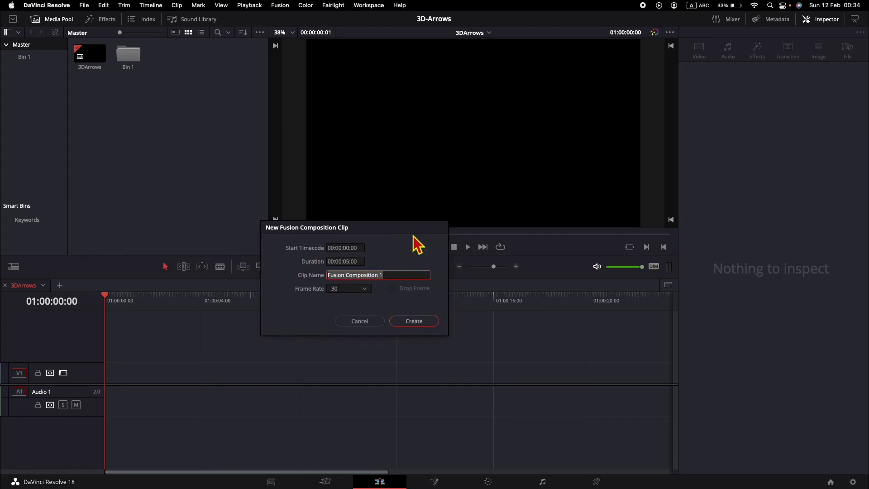
pyautogui.write('3DArrows')
pyautogui.press('Return')
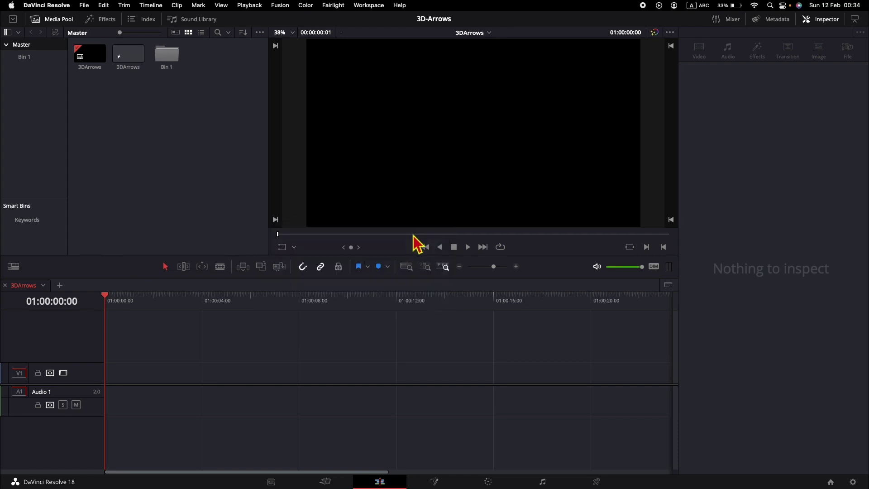
# Step: Place the 3DArrows composition at the start of video track V1 and open it on the Fusion page
pyautogui.click(139, 64)
pyautogui.moveTo(135, 68); pyautogui.dragTo(121, 374)
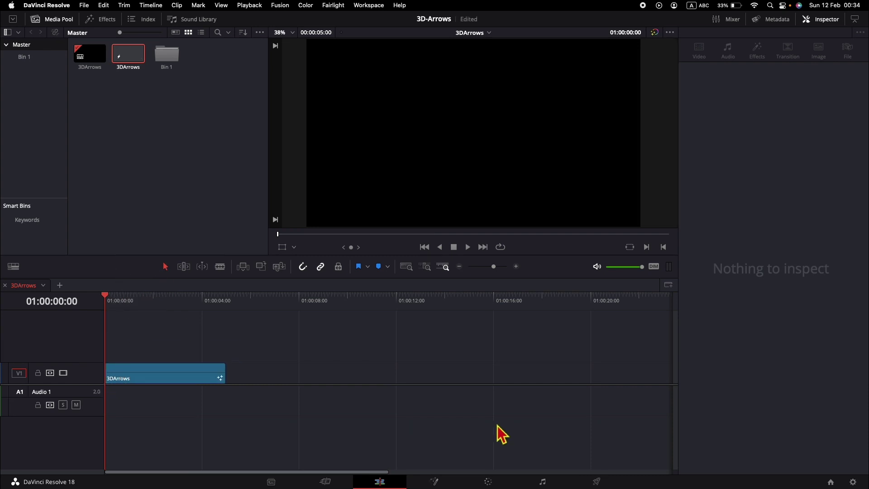
pyautogui.click(440, 483)
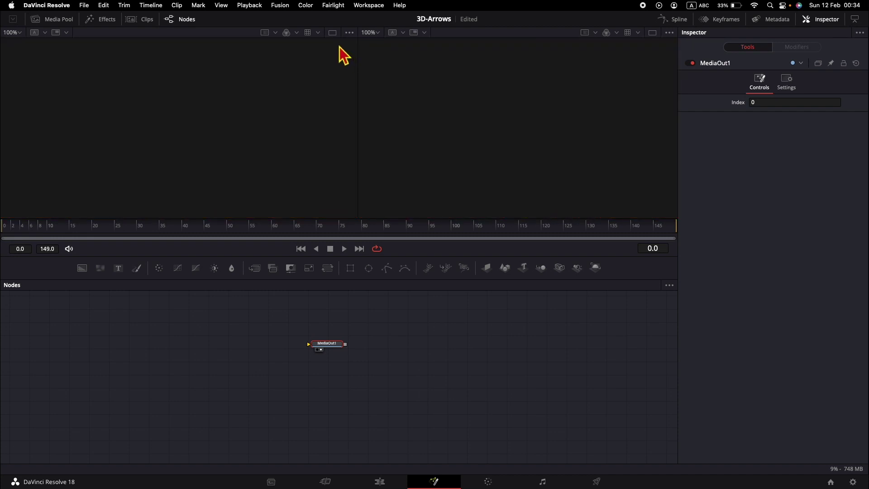
pyautogui.click(335, 33)
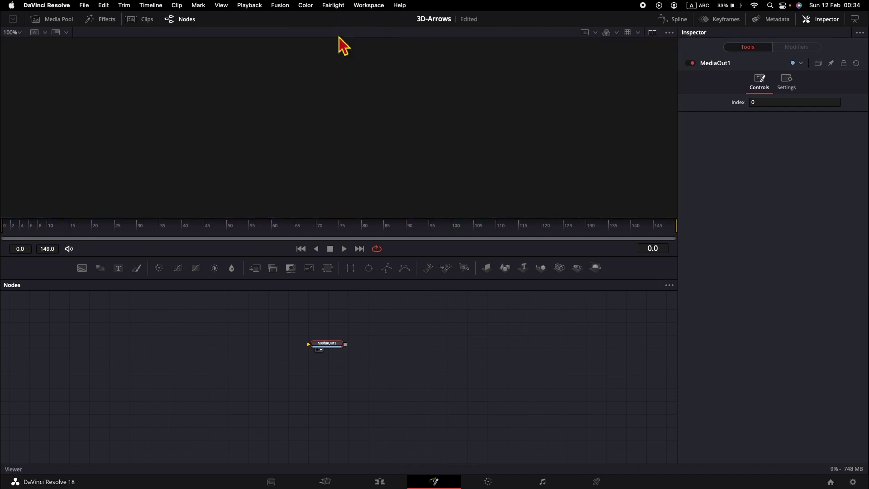
pyautogui.click(655, 35)
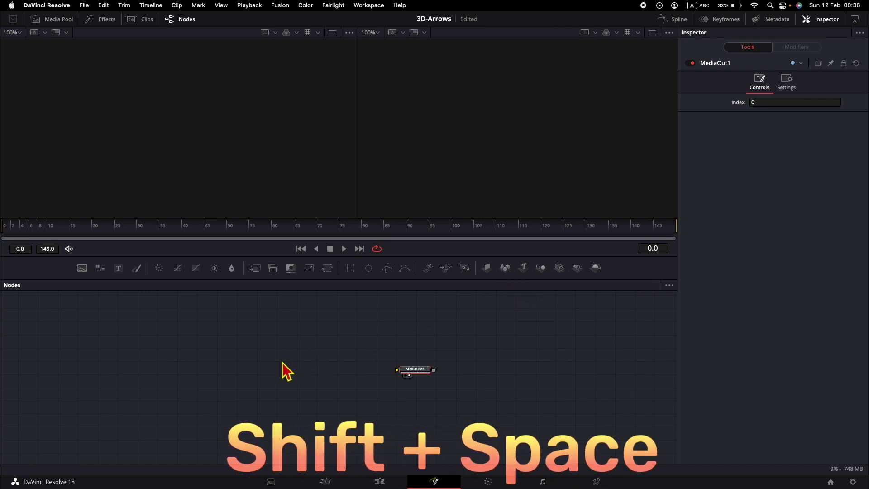
pyautogui.hotkey('shift', 'space')
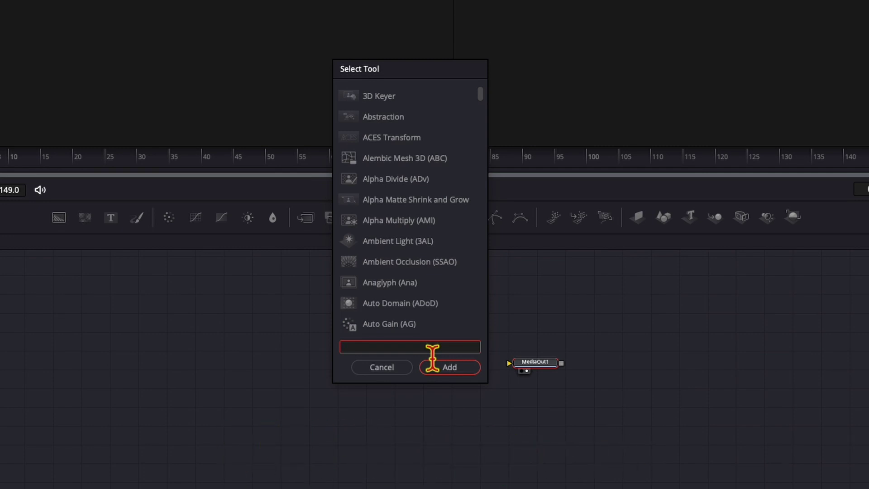
pyautogui.press('Escape')
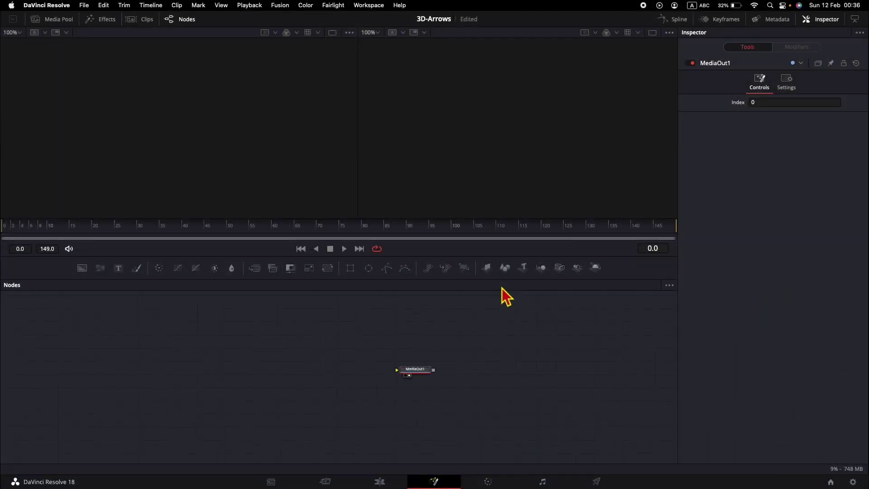
# Step: Add two Shape3D nodes, combine them in a Merge3D node, and add a third, unconnected Shape3D node
pyautogui.moveTo(505, 268); pyautogui.dragTo(135, 320)
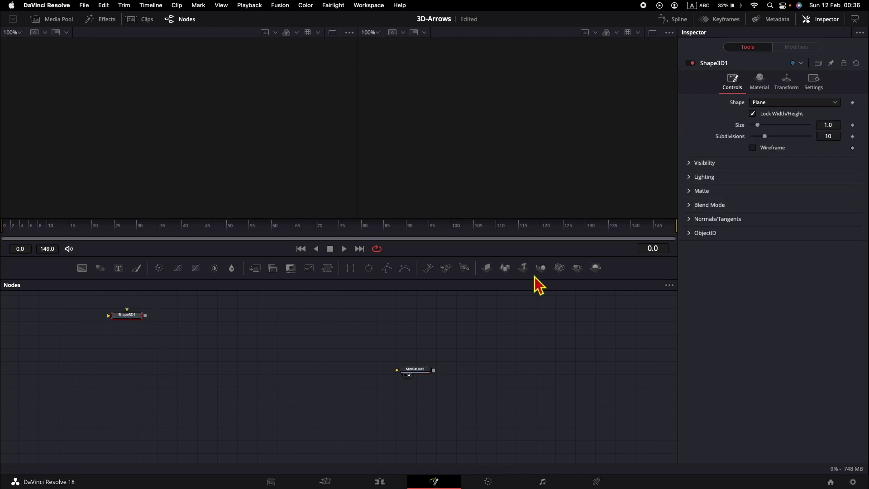
pyautogui.moveTo(504, 268); pyautogui.dragTo(134, 340)
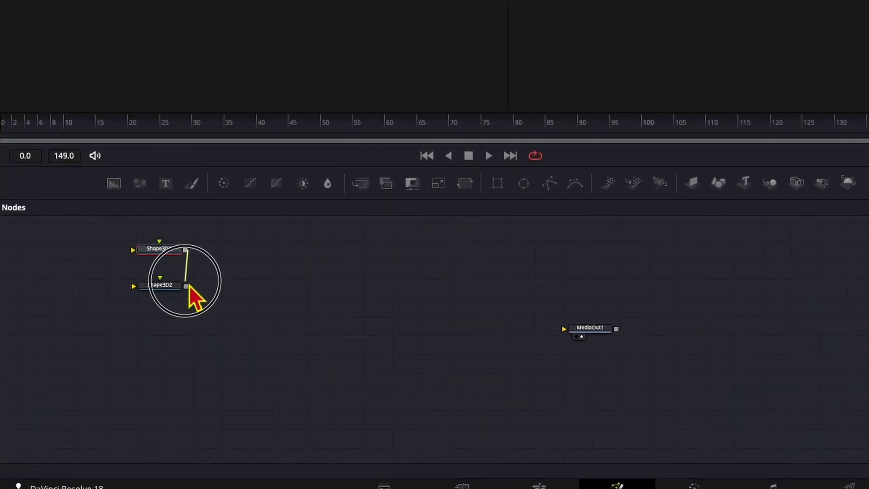
pyautogui.moveTo(189, 287); pyautogui.dragTo(190, 289)
pyautogui.moveTo(720, 186); pyautogui.dragTo(368, 374)
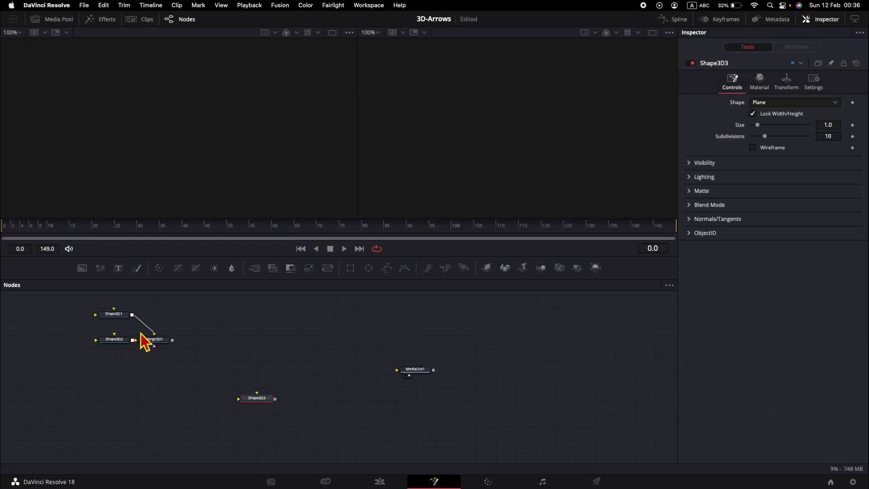
# Step: Rename the two merged shape nodes ArrowTip and ArrowBody
pyautogui.click(123, 315)
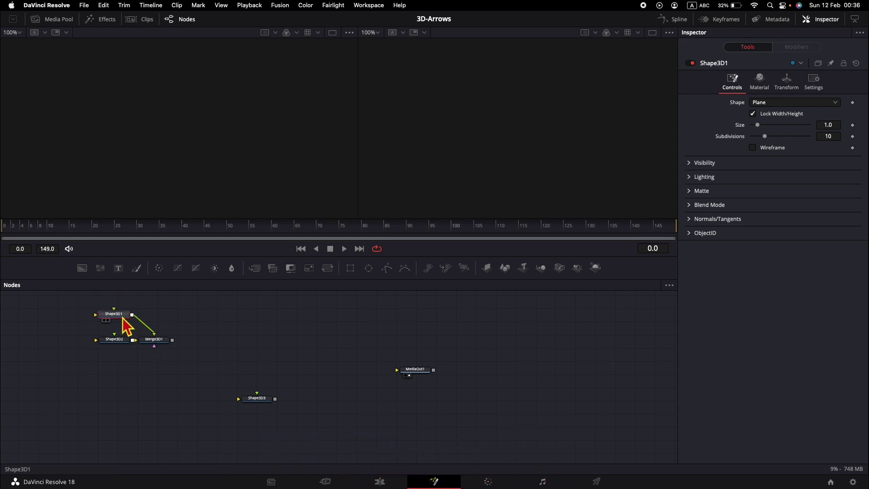
pyautogui.press('F2')
pyautogui.write('ArrowTip')
pyautogui.press('Return')
pyautogui.click(118, 340)
pyautogui.press('F2')
pyautogui.write('ArrowBody')
pyautogui.press('Return')
# Step: Rename the unconnected third shape node Sphere
pyautogui.click(154, 339)
pyautogui.click(263, 401)
pyautogui.press('F2')
pyautogui.write('Sphere')
pyautogui.press('Return')
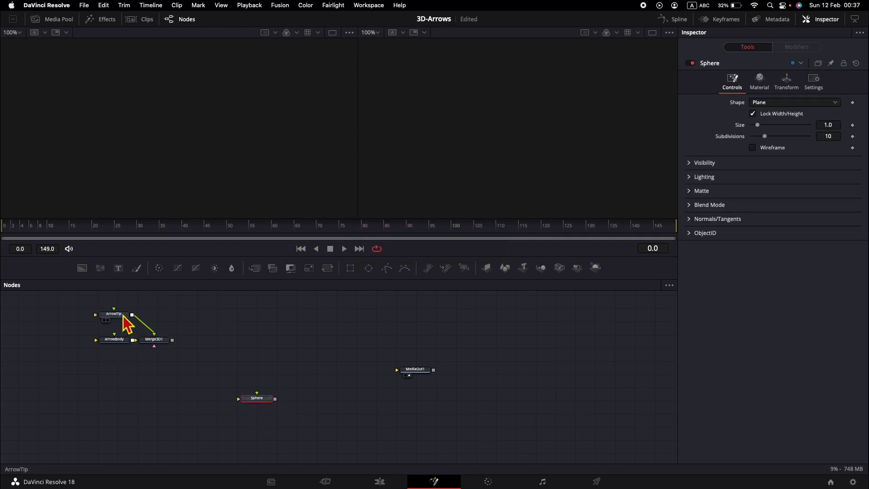
# Step: Display ArrowTip in the first viewer and Merge3D1 in the second, and change ArrowTip's shape to Cone
pyautogui.moveTo(119, 314); pyautogui.dragTo(121, 136)
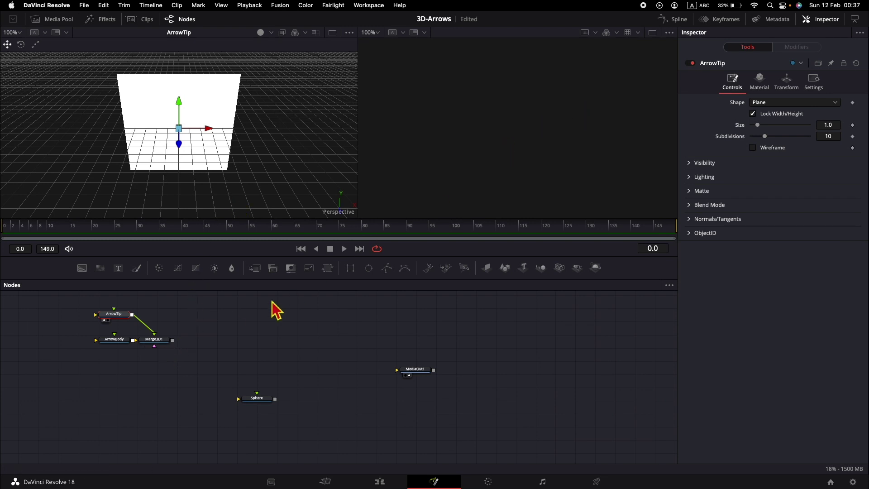
pyautogui.moveTo(156, 340); pyautogui.dragTo(524, 148)
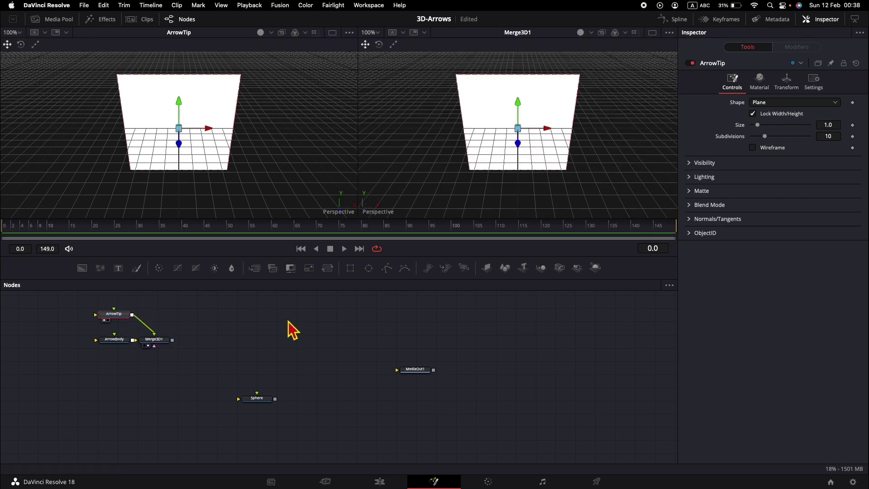
pyautogui.click(771, 103)
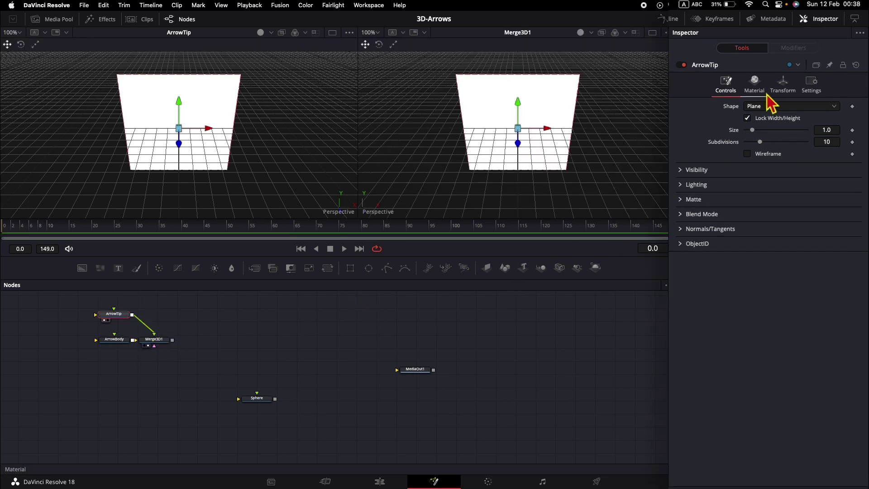
pyautogui.click(718, 241)
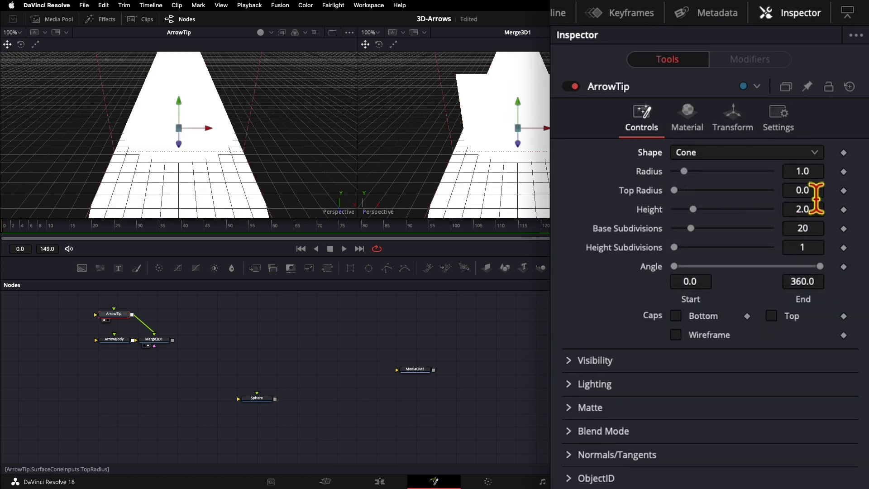
# Step: Set the ArrowTip cone's radius to 0.15, height to 0.3 and base subdivisions to 4
pyautogui.click(820, 175)
pyautogui.write('0.')
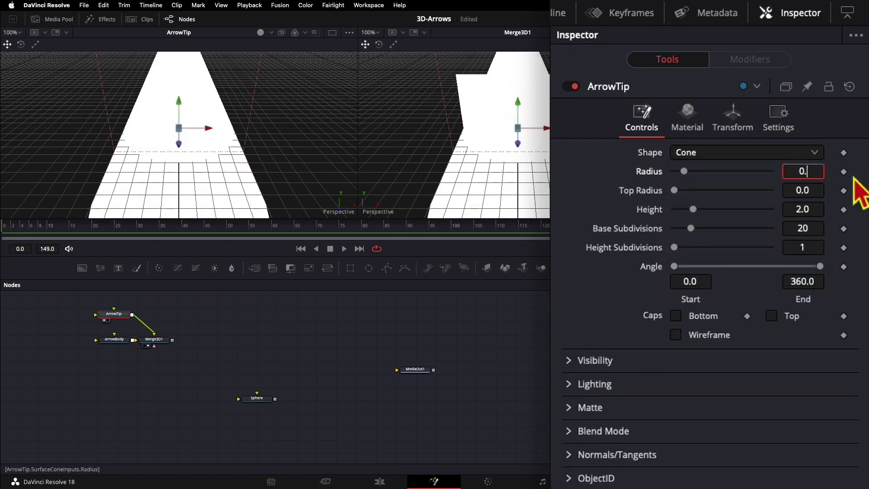
pyautogui.write('15')
pyautogui.press('Tab')
pyautogui.press('Tab')
pyautogui.write('0')
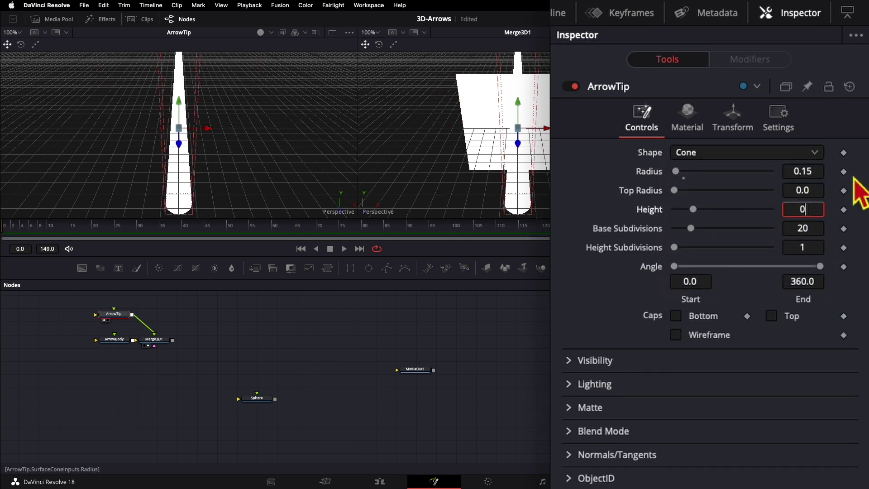
pyautogui.write('.3')
pyautogui.press('Tab')
pyautogui.write('4')
pyautogui.press('Tab')
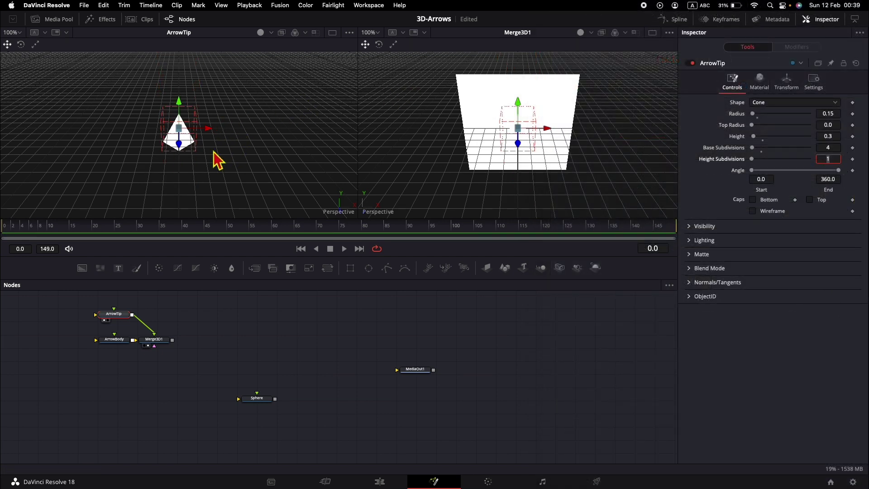
# Step: Switch the shading of the viewer displaying ArrowTip to Shadows
pyautogui.scroll(5, 213, 163)
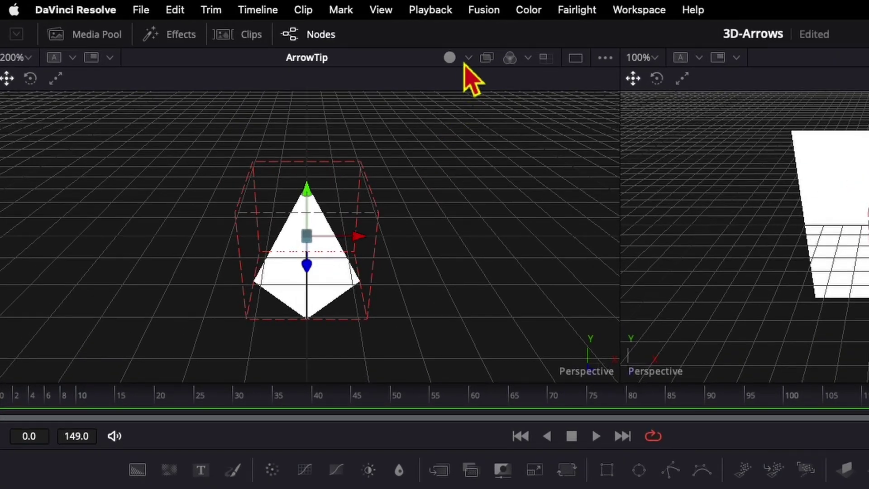
pyautogui.click(468, 58)
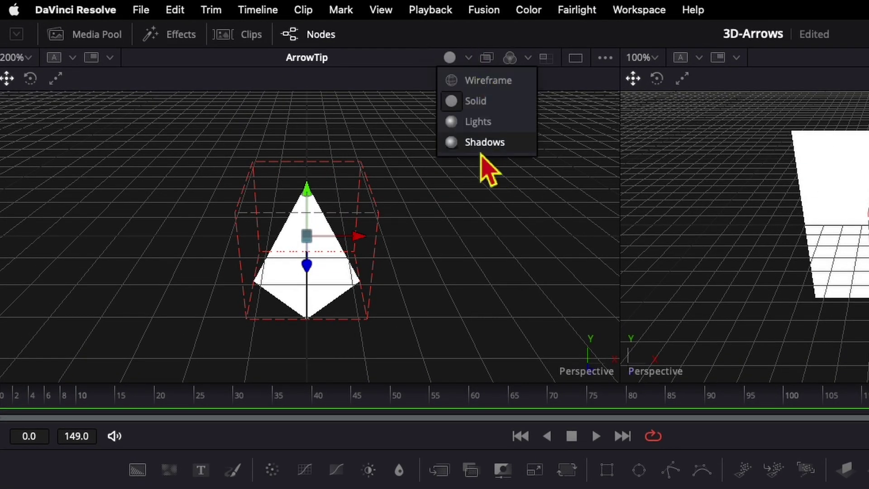
pyautogui.click(481, 150)
pyautogui.moveTo(466, 258); pyautogui.dragTo(245, 258)
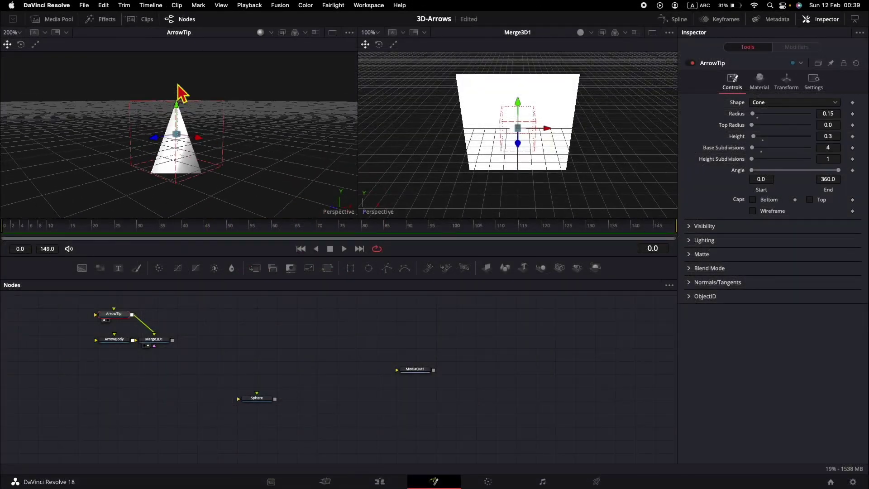
pyautogui.moveTo(178, 86); pyautogui.dragTo(236, 136)
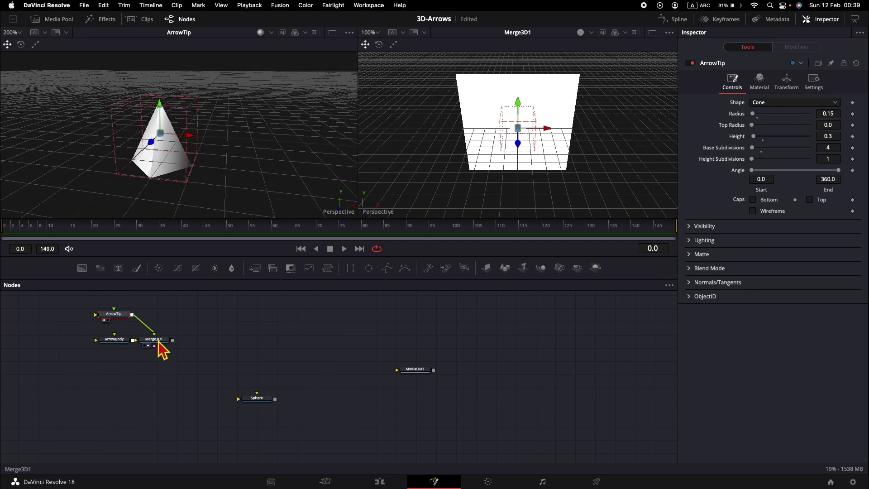
# Step: Display ArrowBody in the first viewer and change its shape to Cube
pyautogui.click(123, 341)
pyautogui.moveTo(124, 343); pyautogui.dragTo(181, 163)
pyautogui.scroll(-3, 256, 163)
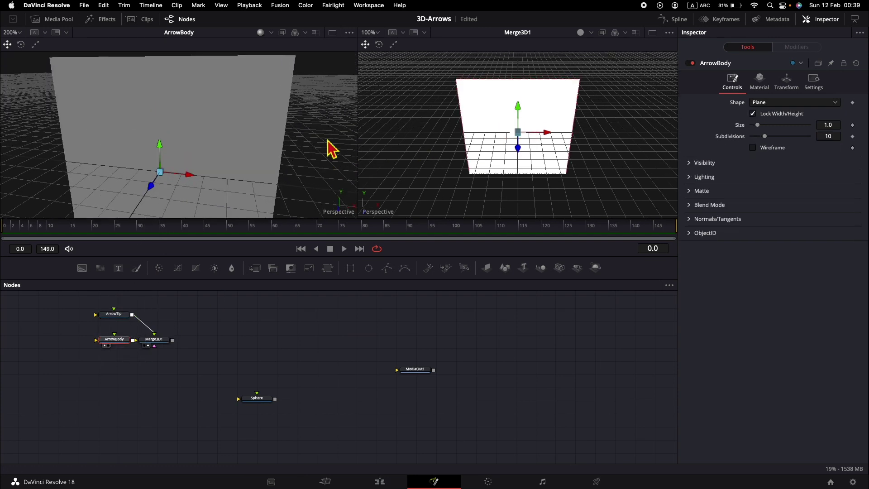
pyautogui.click(770, 110)
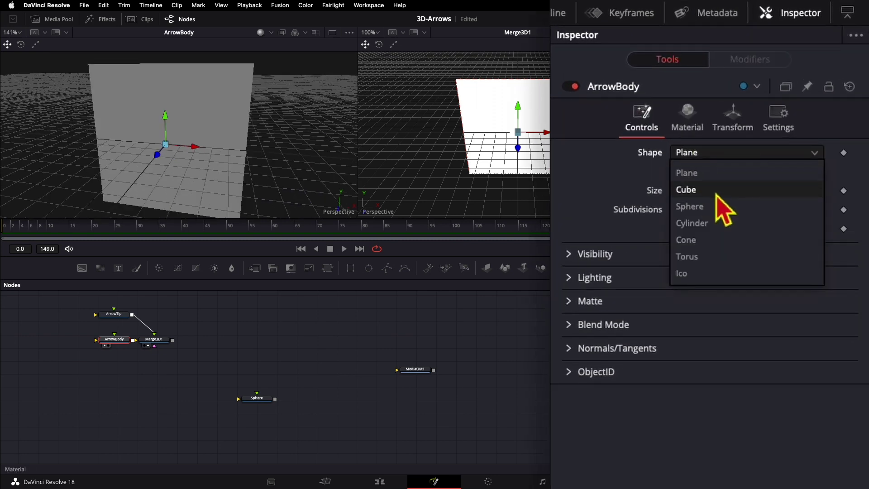
pyautogui.click(772, 134)
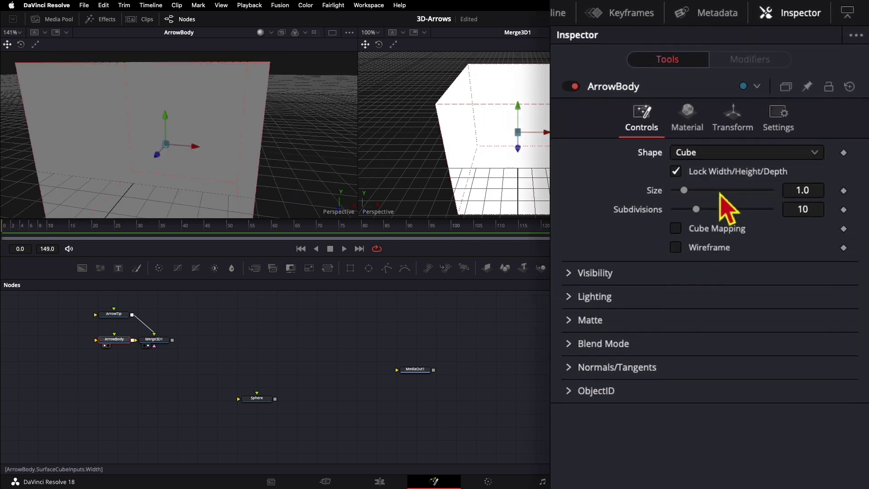
# Step: Unlock the ArrowBody cube's dimensions and set its width to 0.1, height to 0.7 and depth to 0.09
pyautogui.click(677, 172)
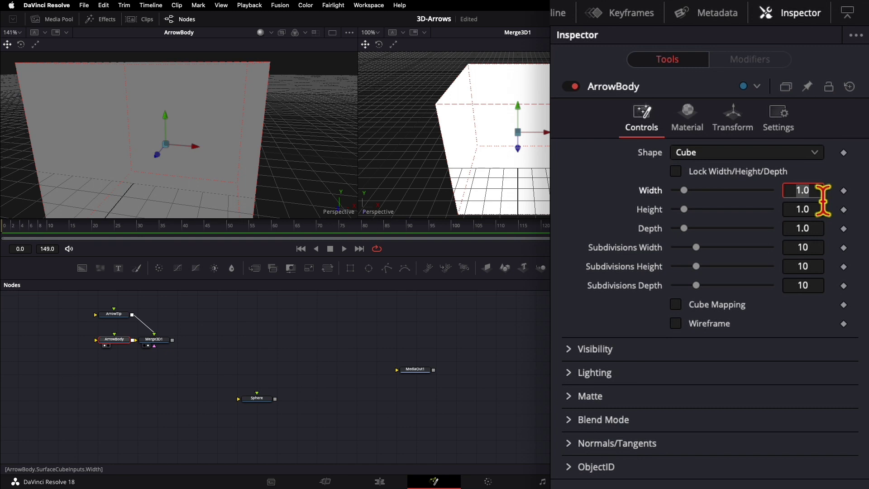
pyautogui.write('1')
pyautogui.press('Tab')
pyautogui.click(821, 211)
pyautogui.write('0.7')
pyautogui.press('Tab')
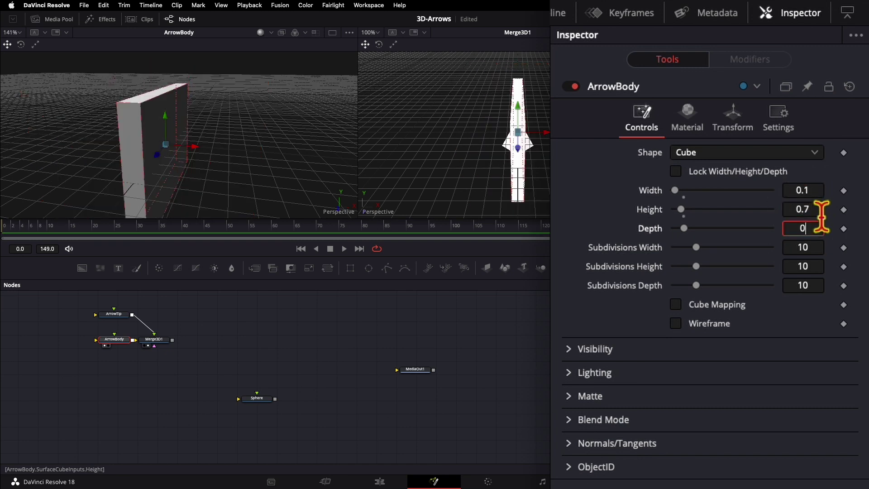
pyautogui.write('0.09')
pyautogui.press('Return')
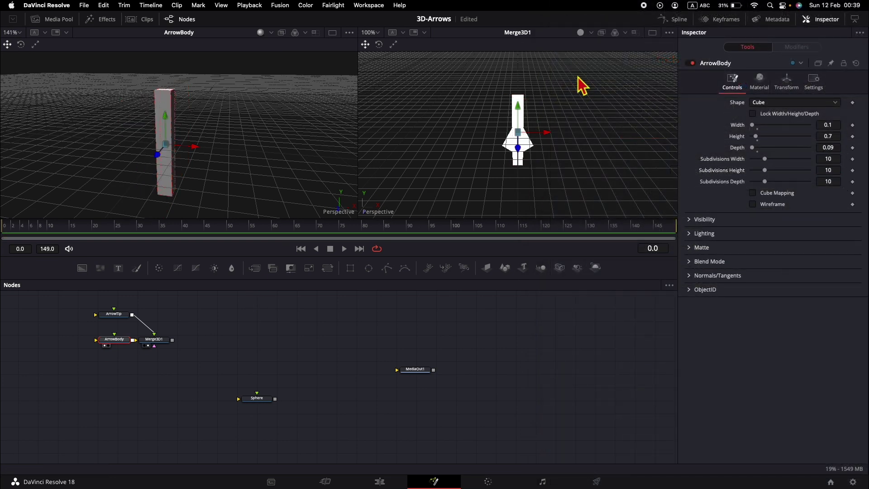
# Step: Switch the Merge3D1 viewer's shading to Shadows and display ArrowTip in the other viewer
pyautogui.click(592, 32)
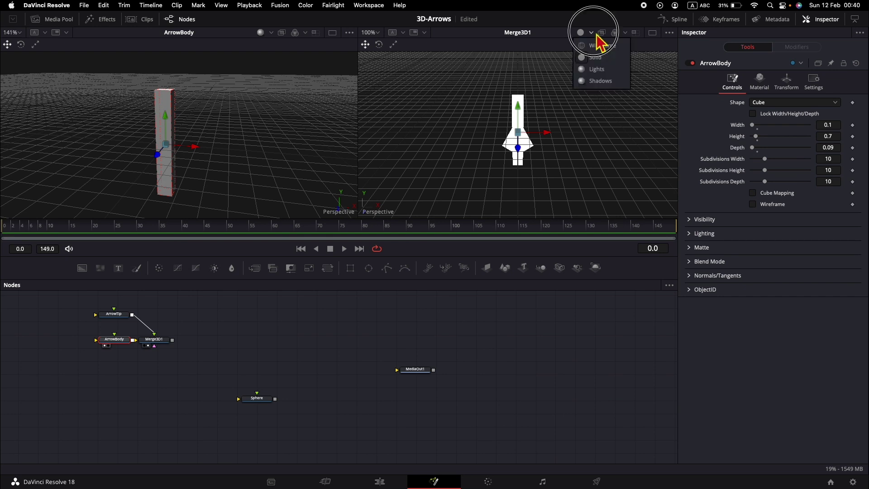
pyautogui.click(595, 85)
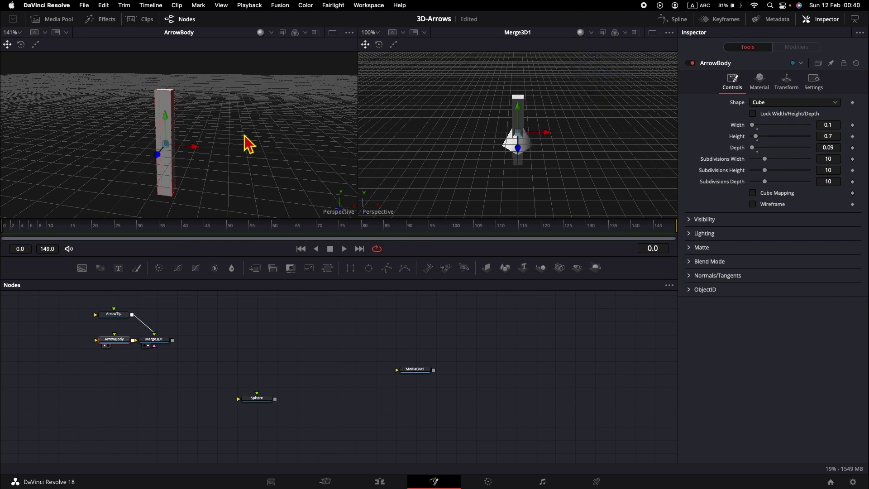
pyautogui.press('1')
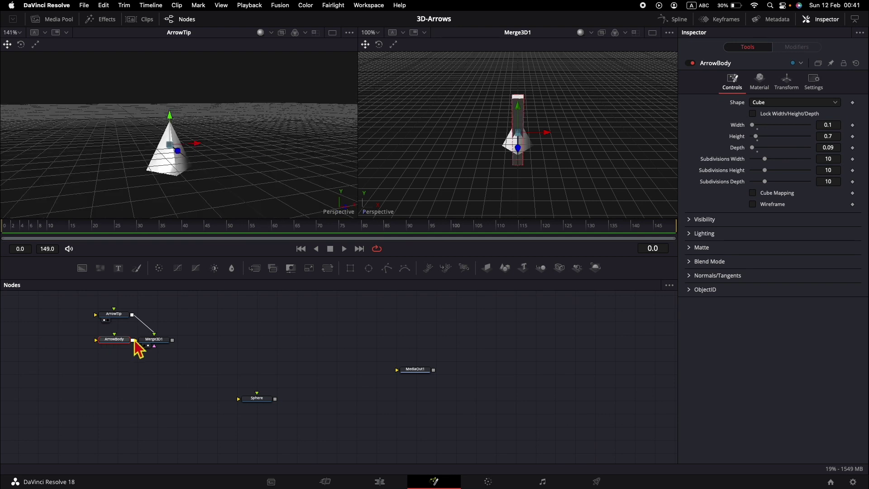
# Step: Set the ArrowBody cube's Y translation to -0.5 so the shaft sits below the arrow tip
pyautogui.click(788, 86)
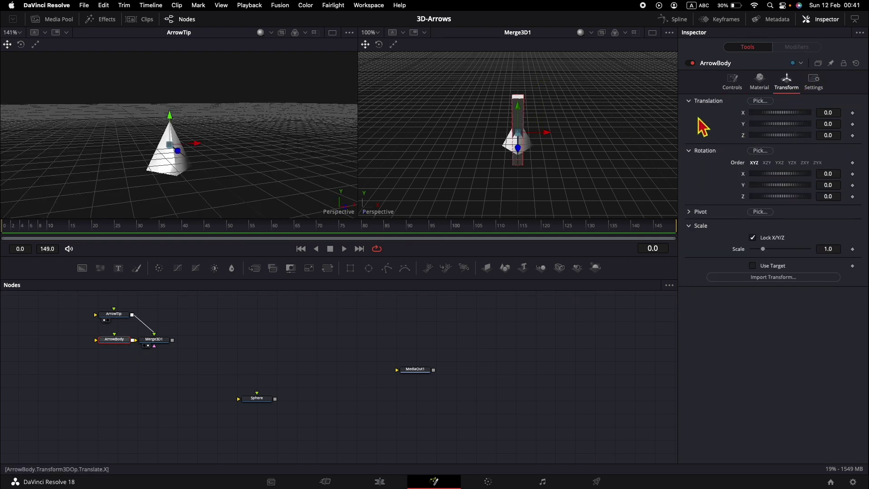
pyautogui.click(827, 125)
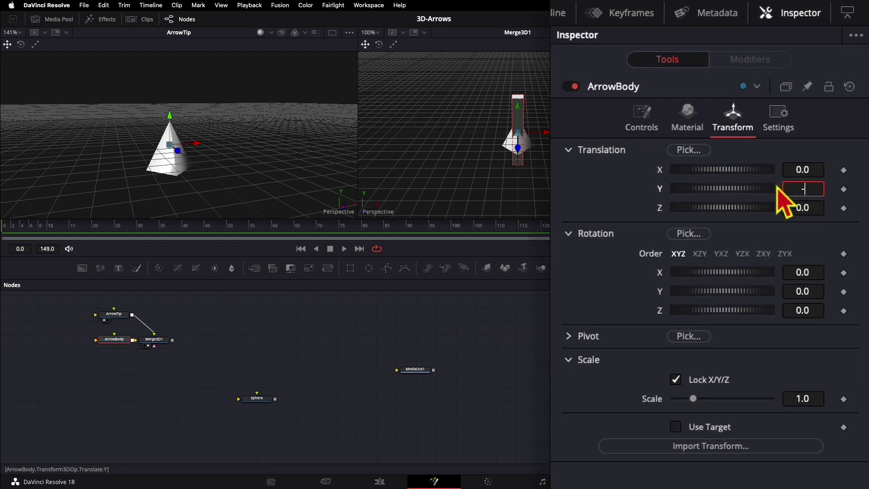
pyautogui.write('-0.5')
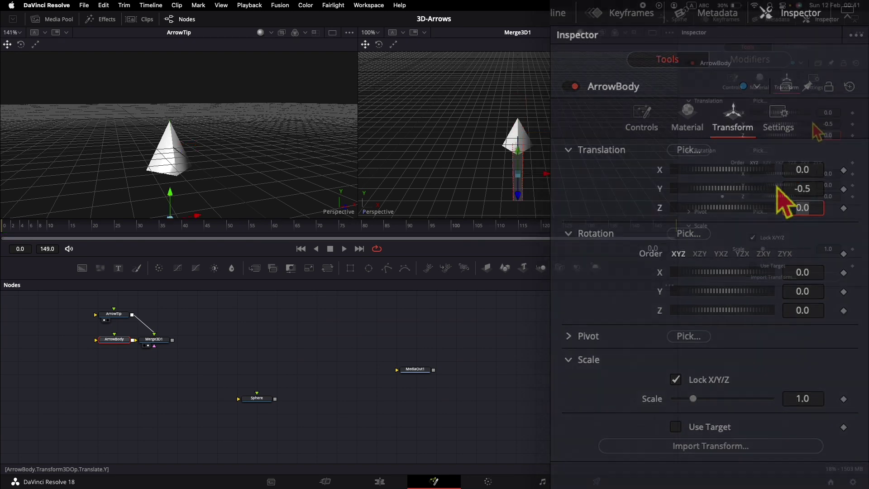
pyautogui.press('Tab')
pyautogui.moveTo(524, 188); pyautogui.dragTo(675, 129)
# Step: Set the ArrowBody cube's depth to 0.06
pyautogui.click(733, 82)
pyautogui.click(829, 150)
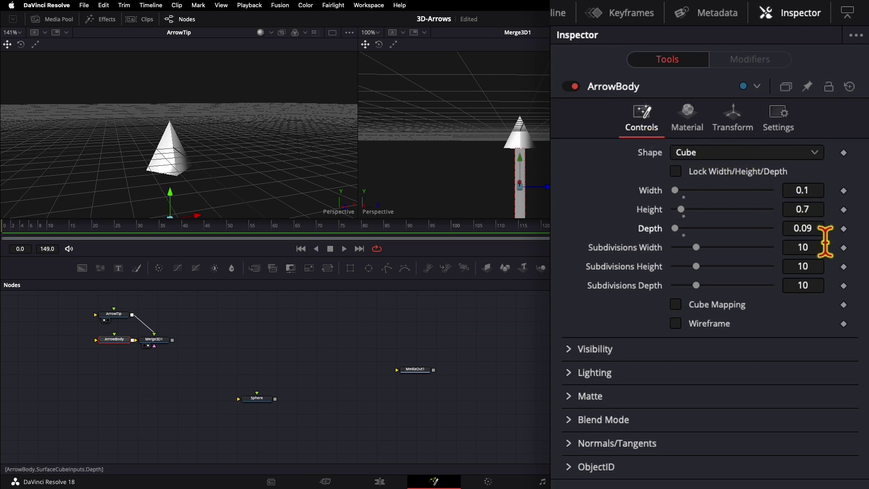
pyautogui.scroll(-2, 824, 229)
pyautogui.scroll(-1, 824, 243)
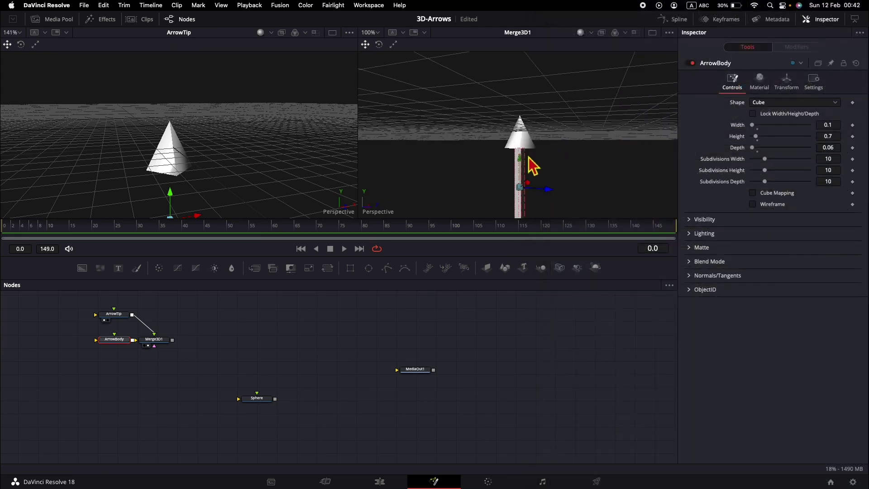
pyautogui.moveTo(505, 161); pyautogui.dragTo(530, 174)
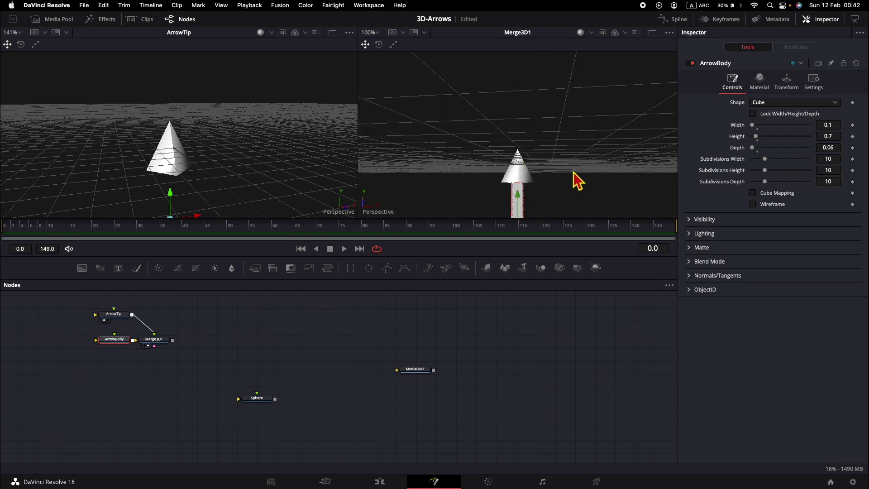
# Step: Add a second Merge 3D node, connect Sphere and Merge3D1 to it, and display it in the second viewer
pyautogui.moveTo(267, 398); pyautogui.dragTo(255, 397)
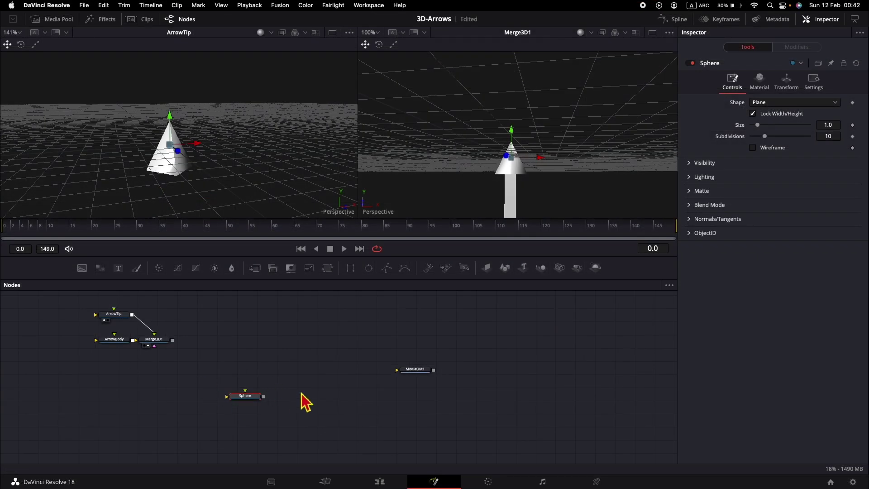
pyautogui.moveTo(541, 267); pyautogui.dragTo(261, 352)
pyautogui.moveTo(263, 397); pyautogui.dragTo(258, 349)
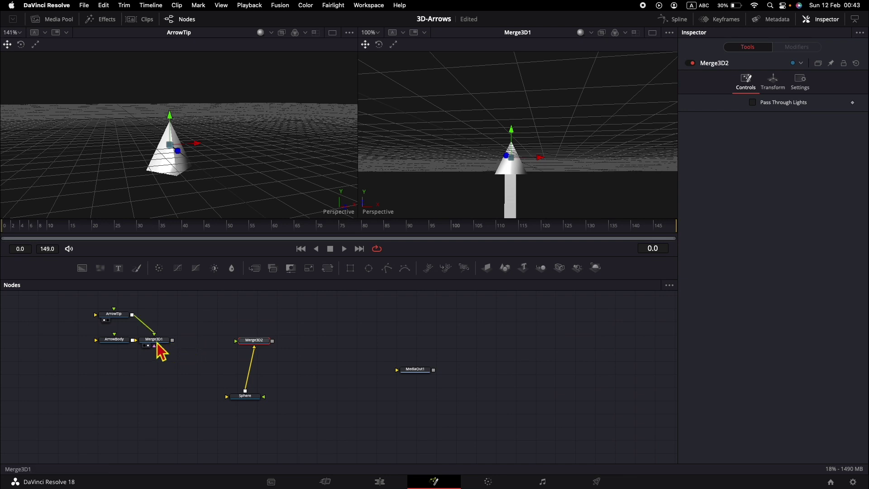
pyautogui.moveTo(172, 343); pyautogui.dragTo(249, 351)
pyautogui.click(447, 191)
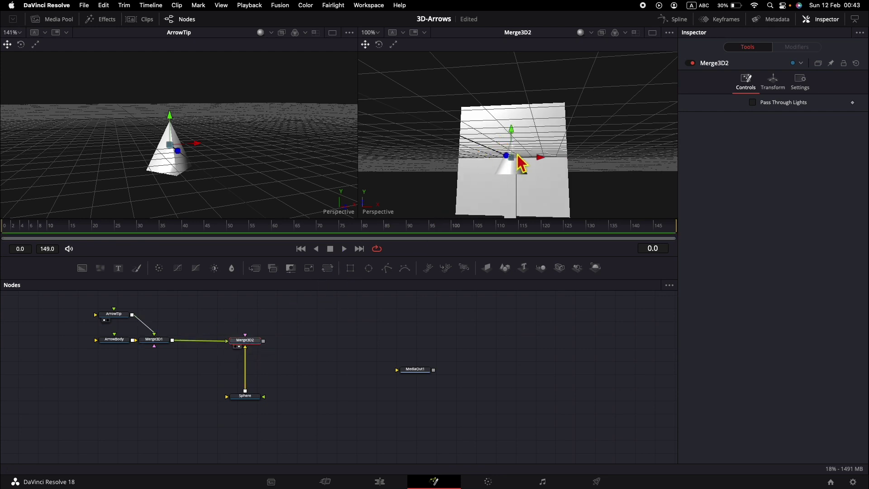
# Step: Change the Sphere node's shape from Plane to Sphere and set its radius to 0.069
pyautogui.click(246, 396)
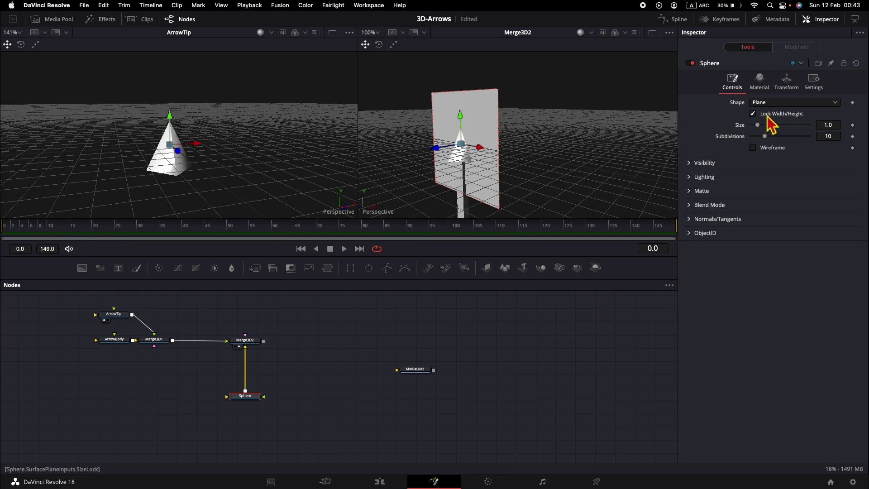
pyautogui.click(775, 105)
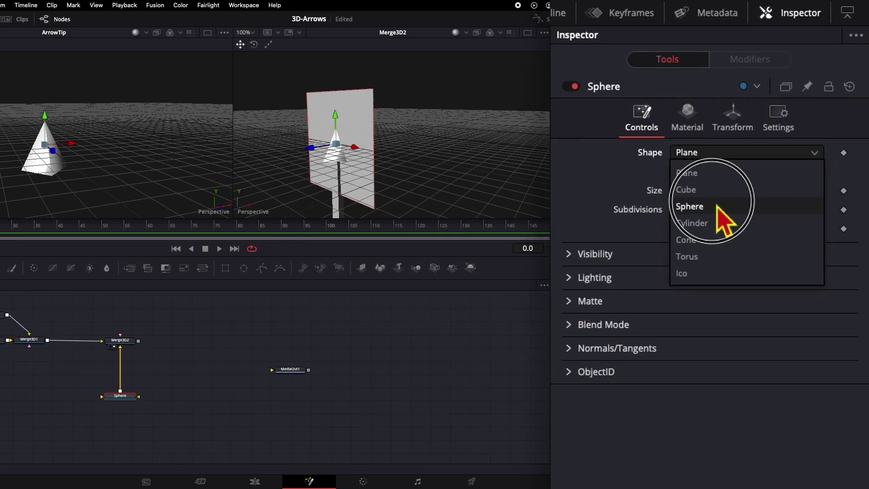
pyautogui.click(719, 207)
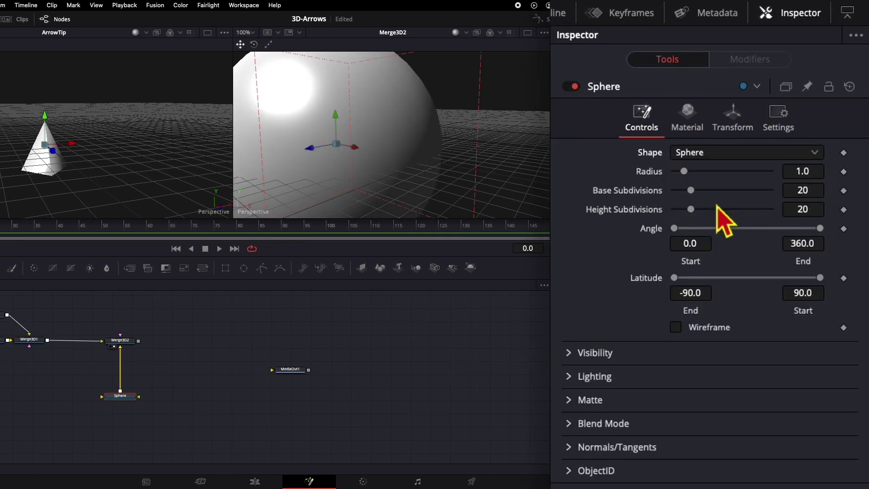
pyautogui.click(820, 174)
pyautogui.write('0.02')
pyautogui.press('Tab')
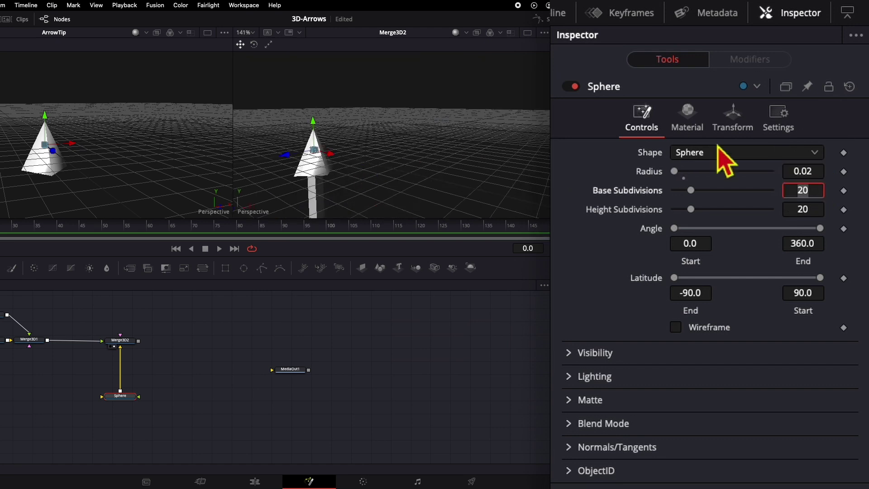
pyautogui.moveTo(808, 175); pyautogui.dragTo(304, 118)
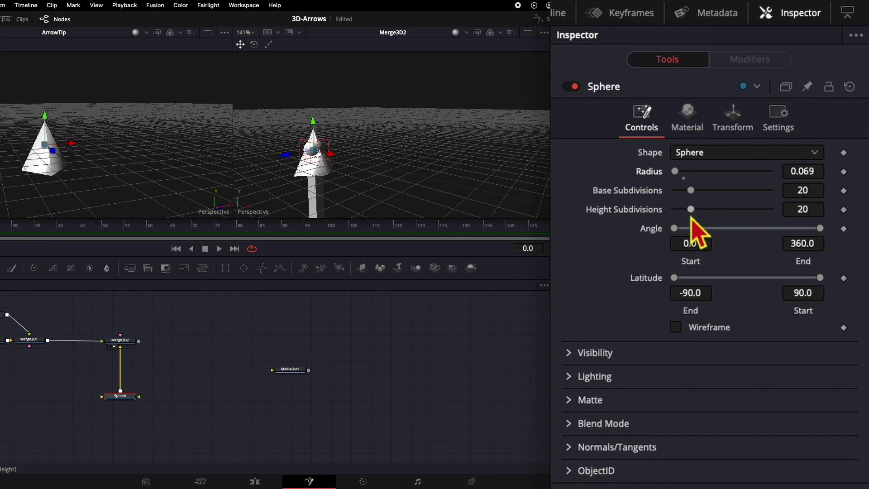
# Step: Raise the sphere's base and height subdivisions to 100 each
pyautogui.moveTo(693, 210); pyautogui.dragTo(822, 212)
pyautogui.moveTo(693, 191); pyautogui.dragTo(850, 195)
pyautogui.scroll(3, 508, 159)
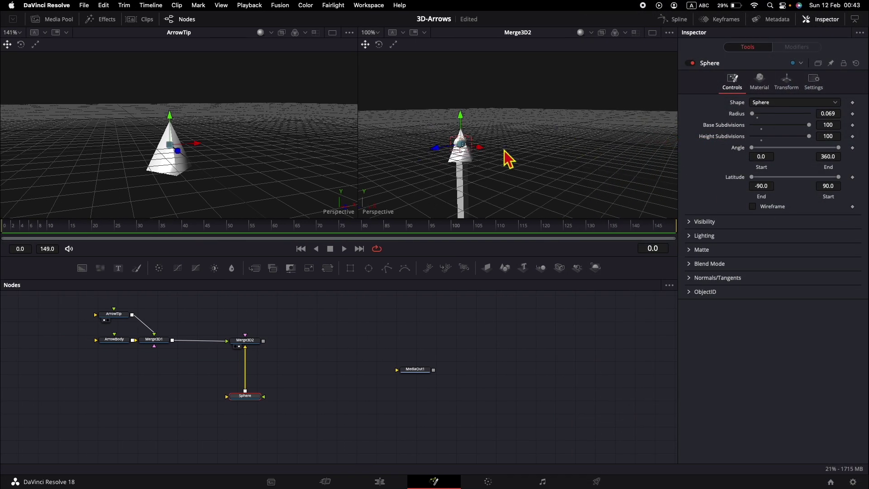
pyautogui.moveTo(432, 172); pyautogui.dragTo(491, 158)
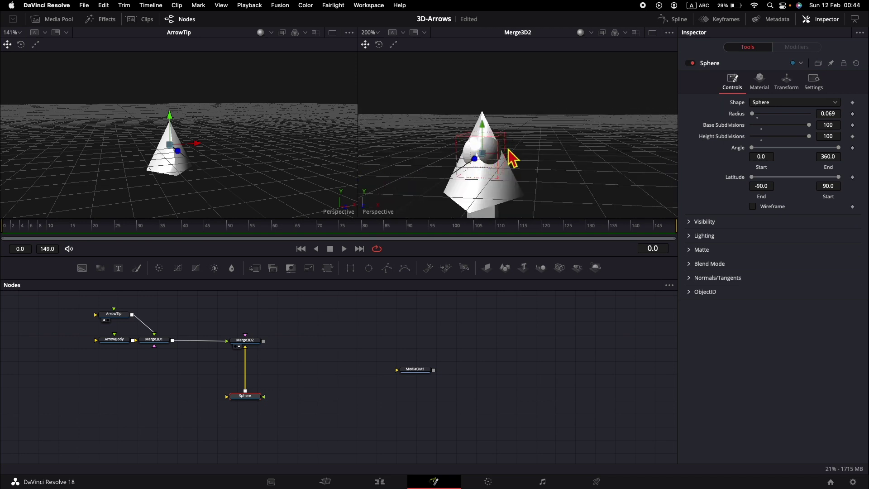
pyautogui.click(787, 83)
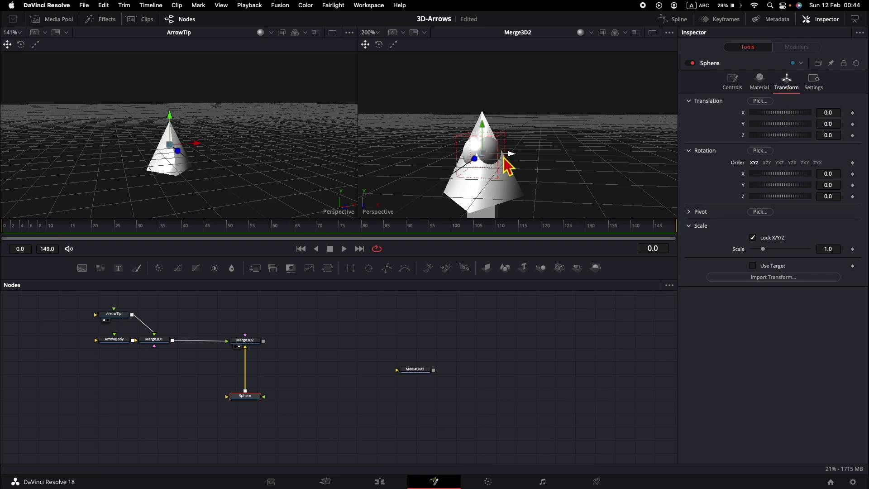
pyautogui.scroll(-1, 507, 165)
pyautogui.moveTo(533, 173); pyautogui.dragTo(573, 172)
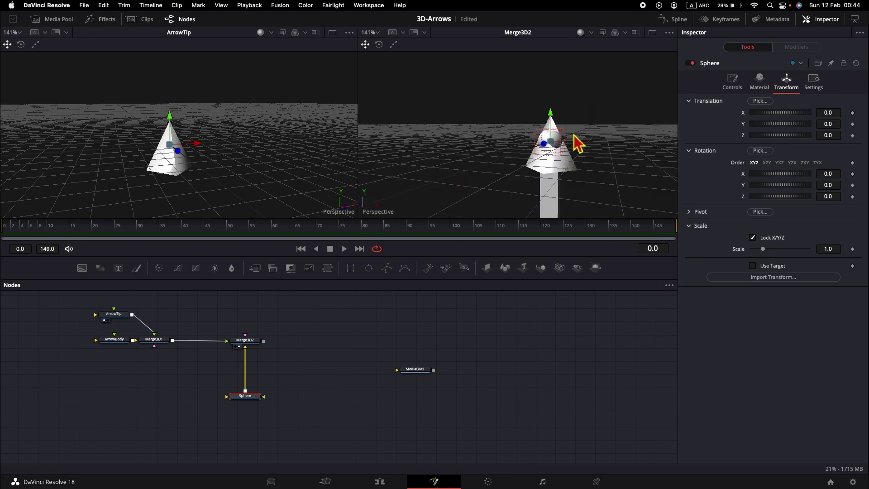
pyautogui.scroll(-2, 540, 199)
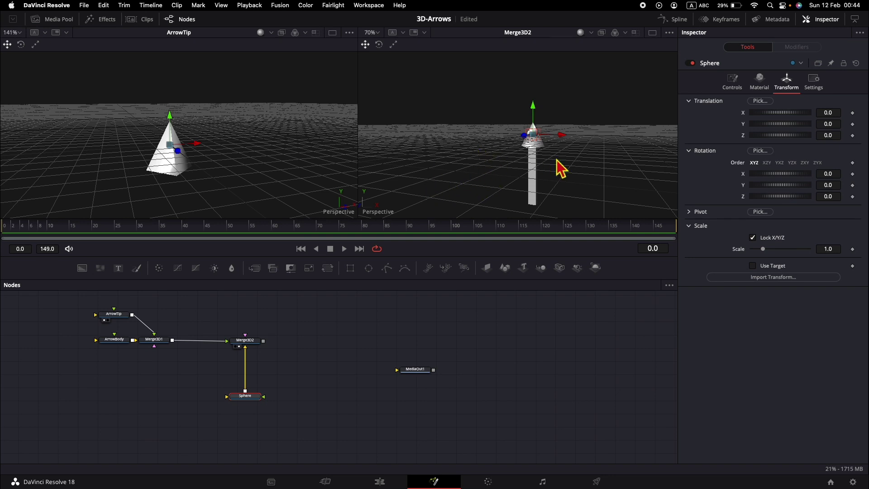
pyautogui.moveTo(518, 165); pyautogui.dragTo(591, 161)
# Step: Display Merge3D1 in the first viewer and set its Y translation to 0.5
pyautogui.click(164, 339)
pyautogui.moveTo(154, 339); pyautogui.dragTo(256, 162)
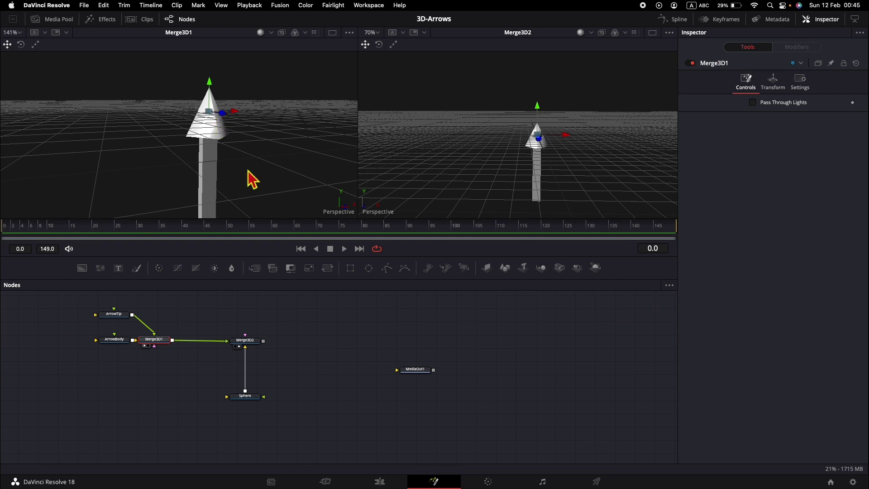
pyautogui.click(774, 86)
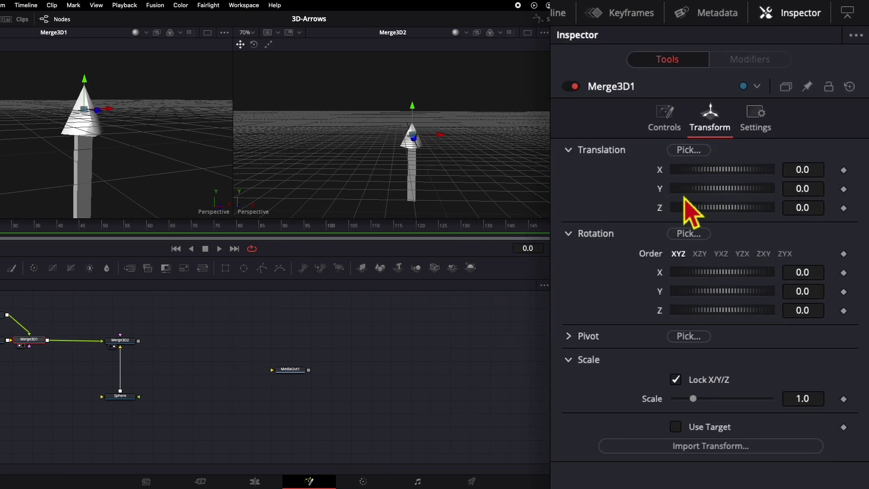
pyautogui.click(809, 189)
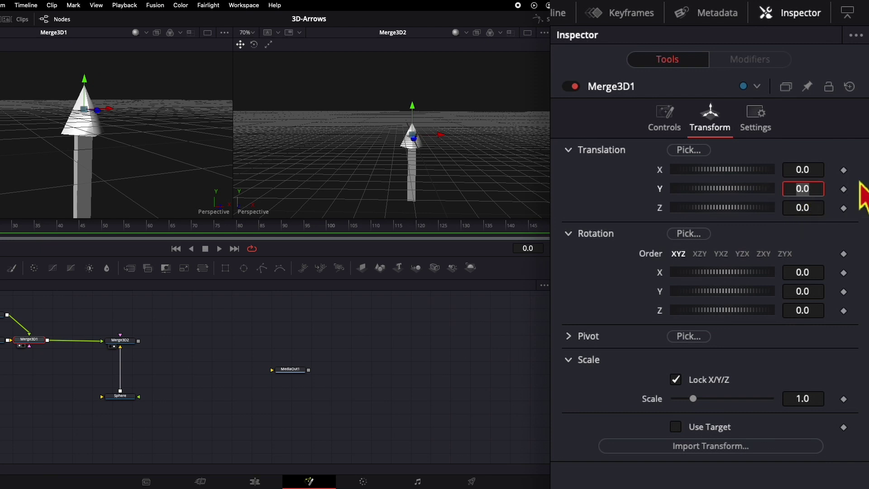
pyautogui.write('0.5')
pyautogui.press('Tab')
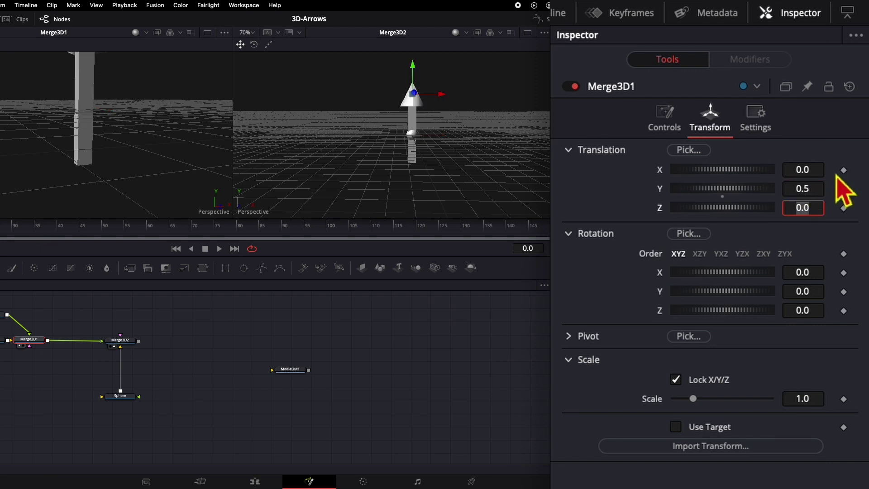
pyautogui.moveTo(438, 142)
pyautogui.mouseDown()
pyautogui.moveTo(352, 160)
pyautogui.moveTo(452, 136)
pyautogui.mouseUp()
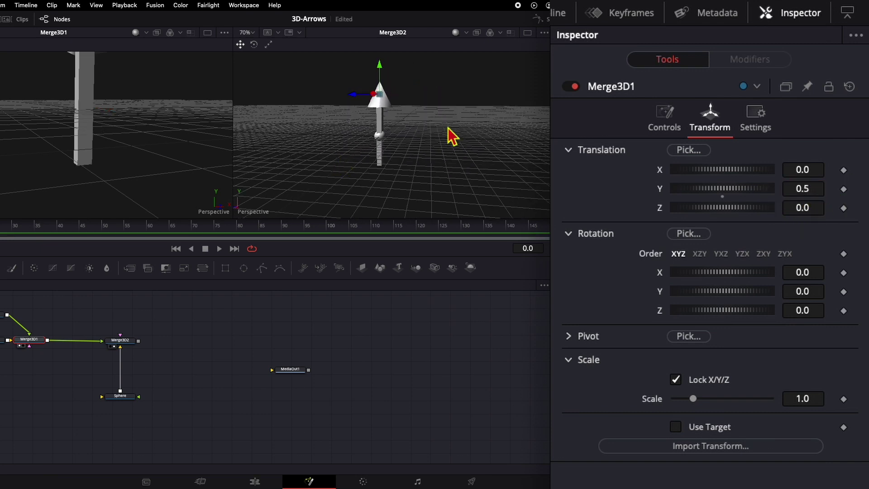
# Step: Set Merge3D1's Z translation to 0.5 to move the arrow away from the sphere
pyautogui.moveTo(728, 209); pyautogui.dragTo(760, 213)
pyautogui.click(815, 208)
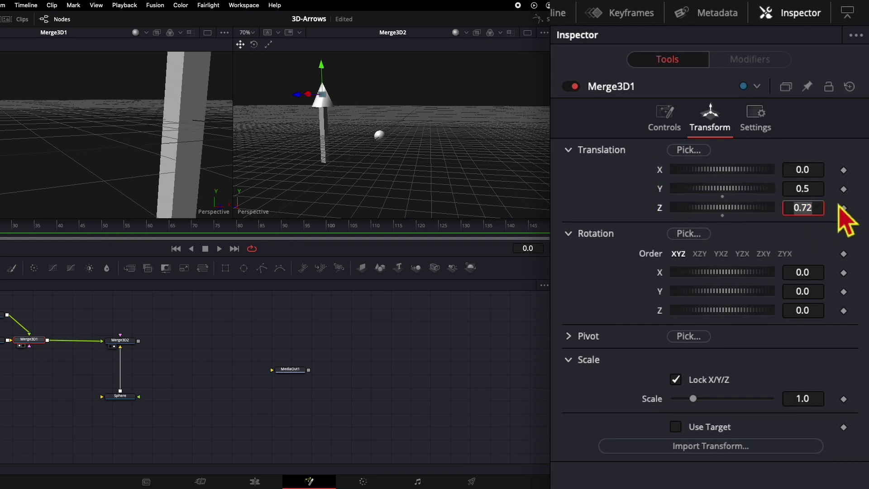
pyautogui.write('0.5')
pyautogui.press('Return')
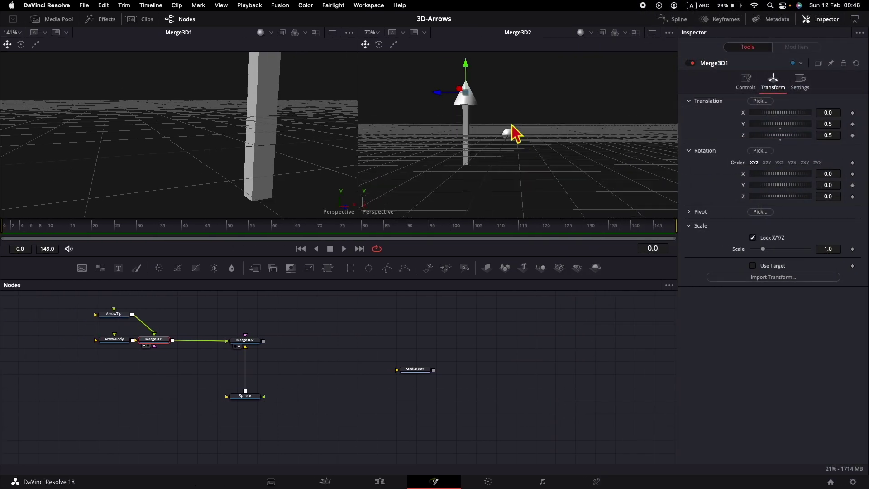
# Step: Select the sphere in the Merge3D2 viewer and set its radius to 0.08
pyautogui.moveTo(516, 134)
pyautogui.mouseDown()
pyautogui.moveTo(559, 122)
pyautogui.moveTo(516, 206)
pyautogui.moveTo(518, 150)
pyautogui.mouseUp()
pyautogui.click(508, 136)
# Step: Move the ArrowTip, ArrowBody and Merge3D1 nodes together away from Merge3D2 to make room between the merges
pyautogui.hscroll(-5, 425, 318)
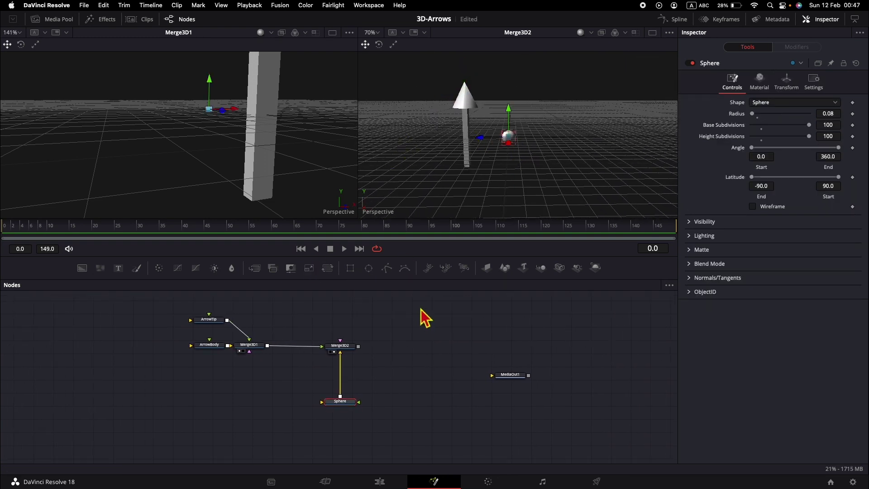
pyautogui.hscroll(-3, 164, 317)
pyautogui.moveTo(164, 313); pyautogui.dragTo(219, 311)
pyautogui.moveTo(318, 354); pyautogui.dragTo(220, 354)
pyautogui.click(243, 363)
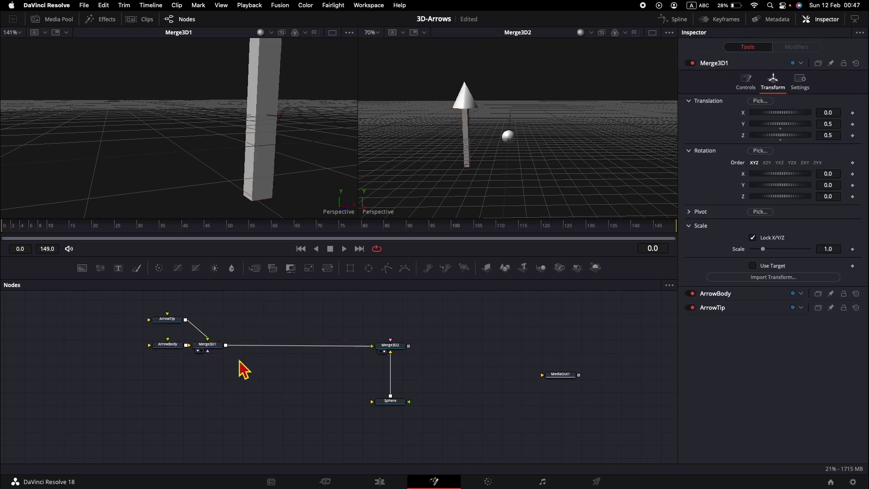
# Step: Add a Bender 3D node and insert it on the connection between Merge3D1 and Merge3D2
pyautogui.hotkey('shift', 'space')
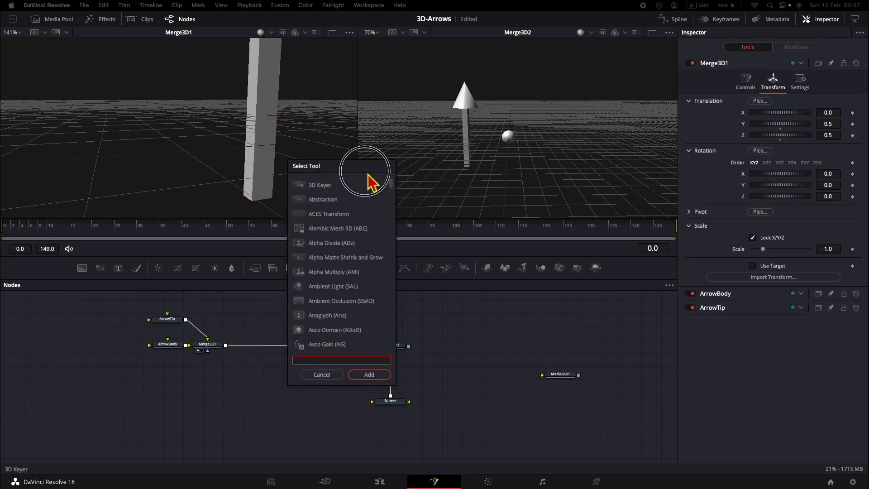
pyautogui.write('bender')
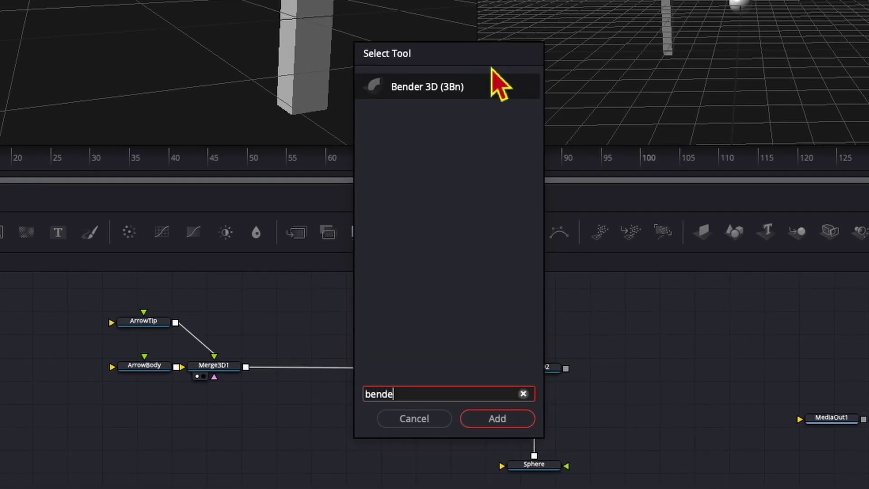
pyautogui.press('Return')
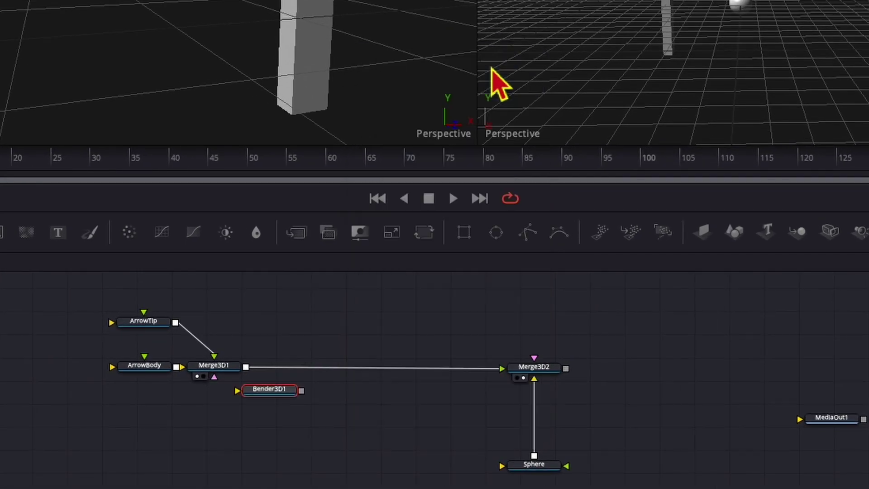
pyautogui.moveTo(294, 390); pyautogui.dragTo(343, 371)
pyautogui.click(278, 258)
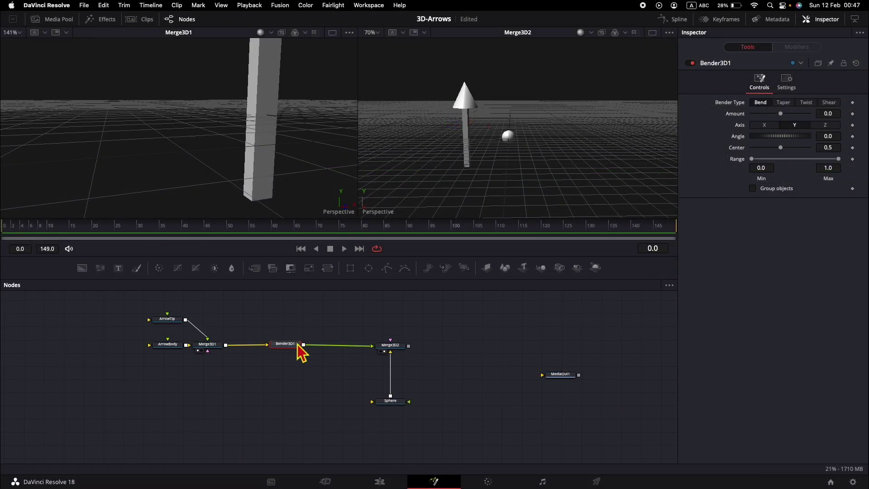
# Step: Display Bender3D1 in the first viewer with the whole arrow framed
pyautogui.click(232, 129)
pyautogui.press('1')
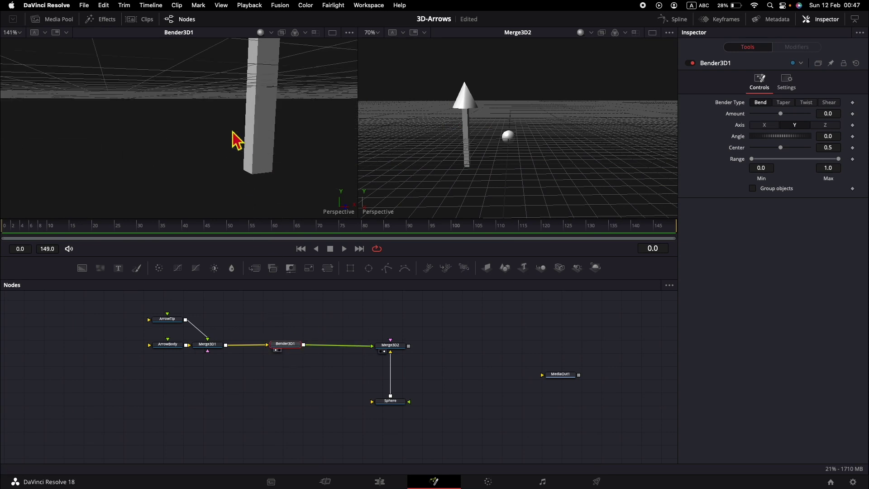
pyautogui.scroll(-5, 245, 148)
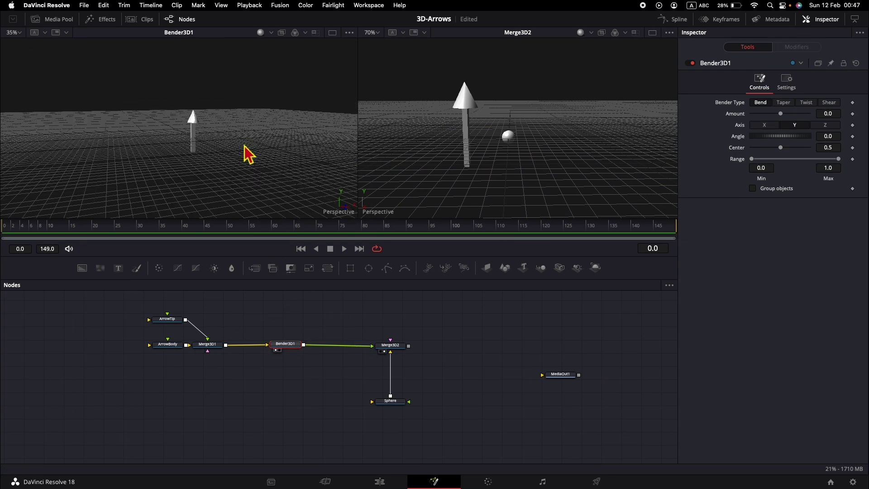
pyautogui.scroll(3, 244, 154)
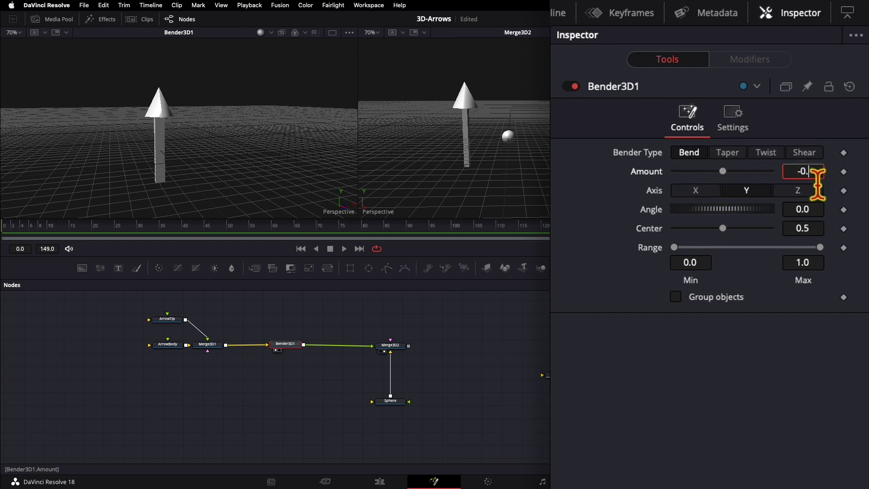
# Step: Set Bender3D1's bend Amount to -0.3 and enable Group objects so the tip and body bend as one
pyautogui.press('Return')
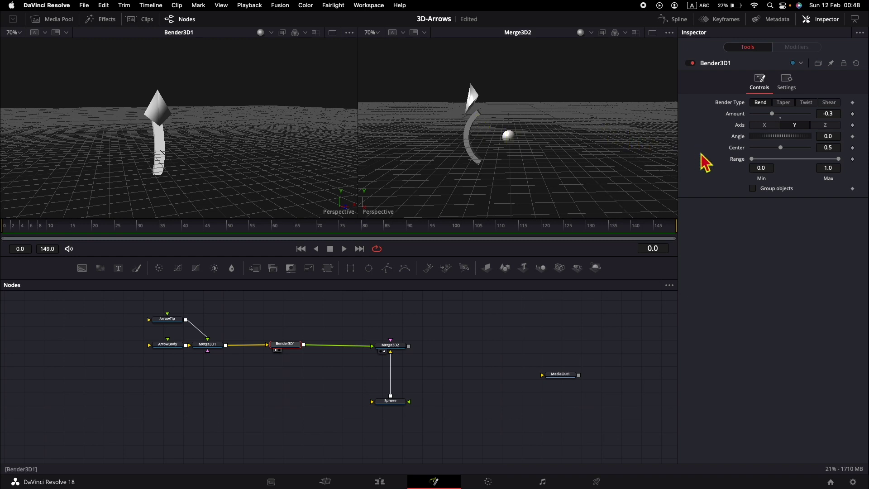
pyautogui.click(755, 191)
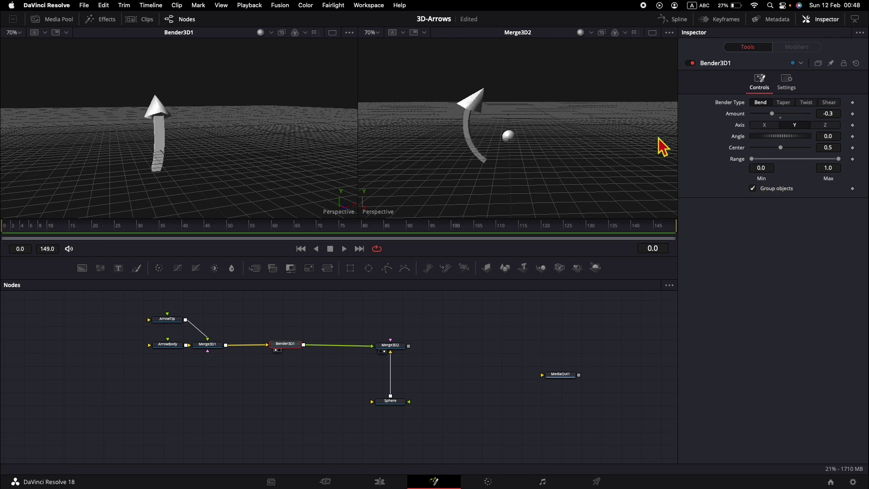
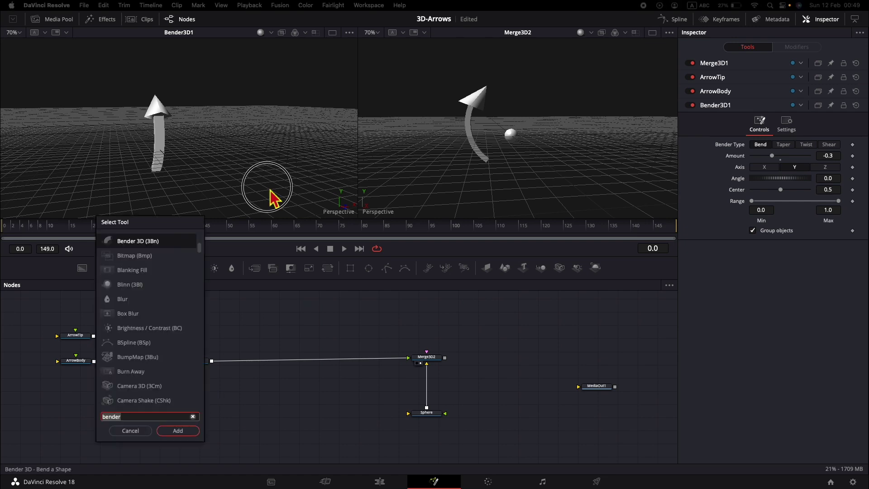
# Step: Add an unconnected Replace Material 3D node and place it above the connection between Bender3D1 and Merge3D2
pyautogui.hotkey('shift', 'space')
pyautogui.write('Bender')
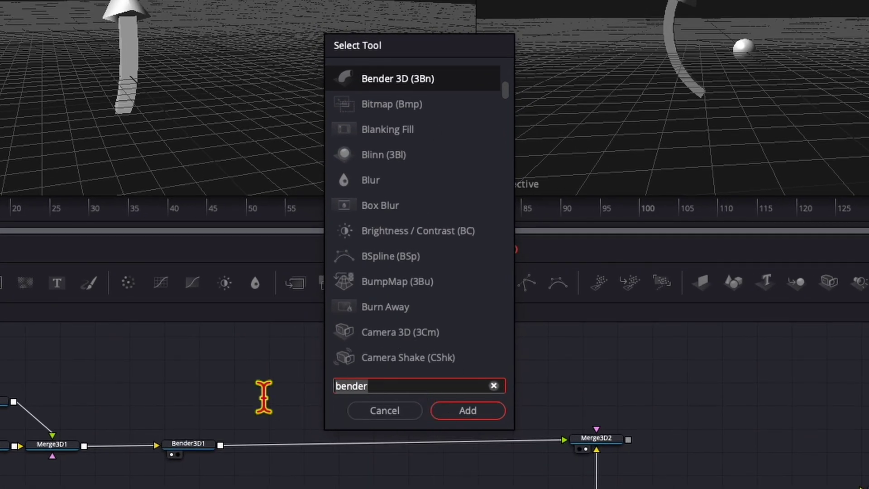
pyautogui.press('BackSpace')
pyautogui.press('BackSpace')
pyautogui.press('BackSpace')
pyautogui.press('BackSpace')
pyautogui.press('BackSpace')
pyautogui.press('BackSpace')
pyautogui.write('replace')
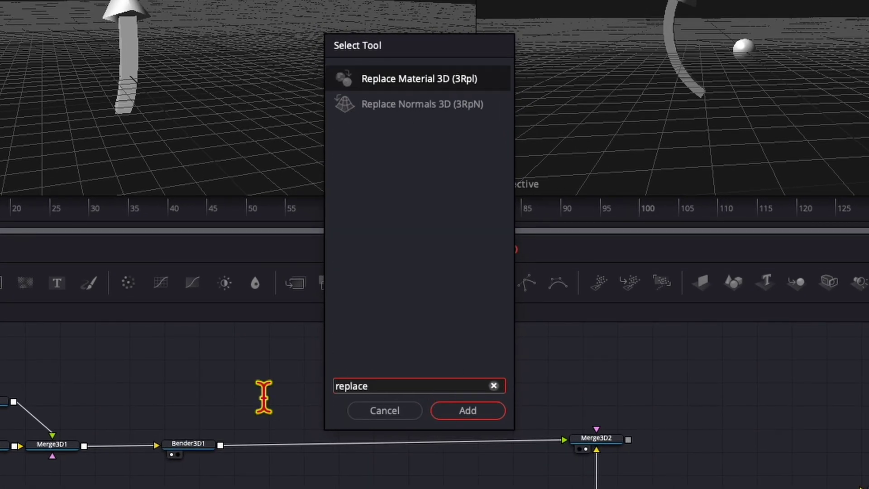
pyautogui.press('Return')
pyautogui.moveTo(274, 488); pyautogui.dragTo(316, 384)
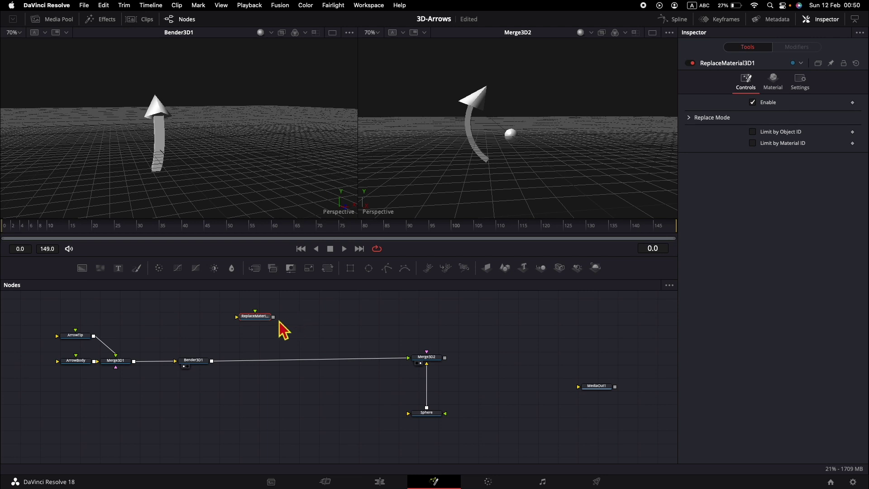
# Step: Paste two instances of the Replace Material node, one inserted on the Bender3D1 connection and one placed below it
pyautogui.rightClick(302, 327)
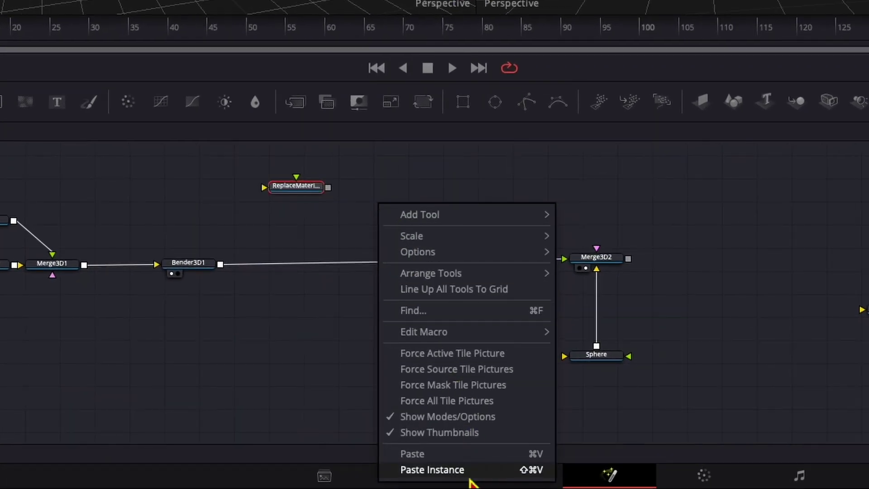
pyautogui.click(469, 471)
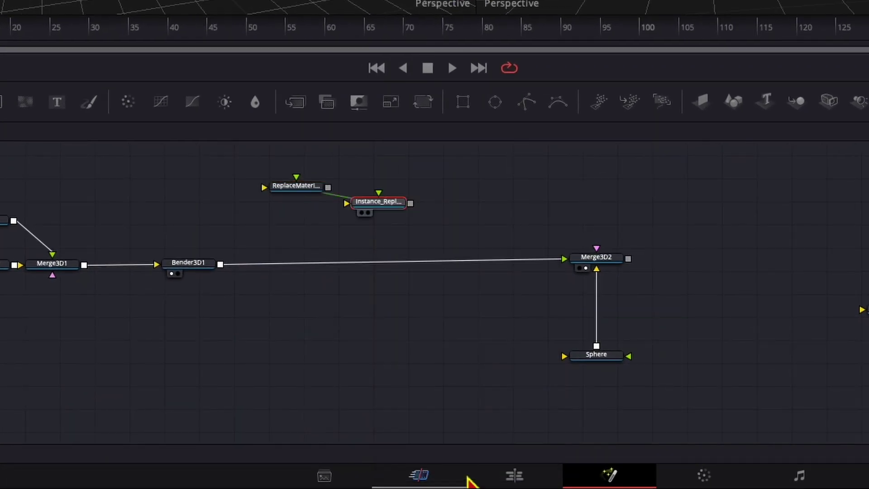
pyautogui.moveTo(402, 213); pyautogui.dragTo(317, 316)
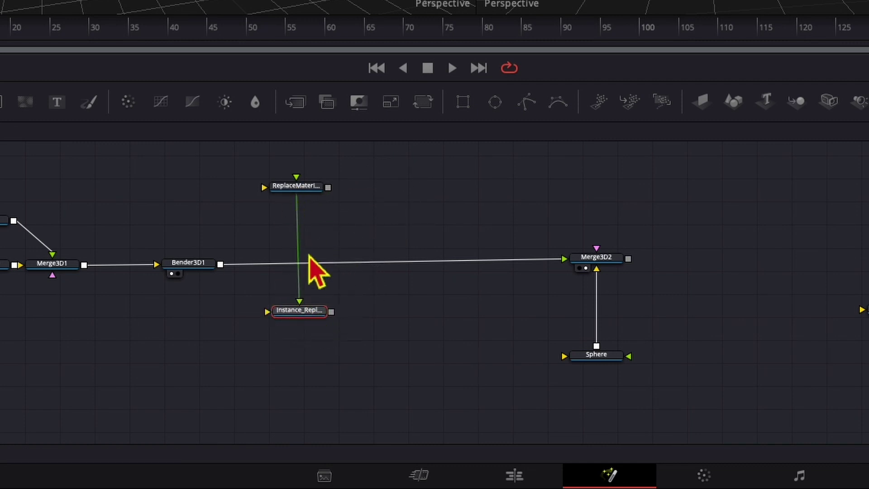
pyautogui.click(306, 307)
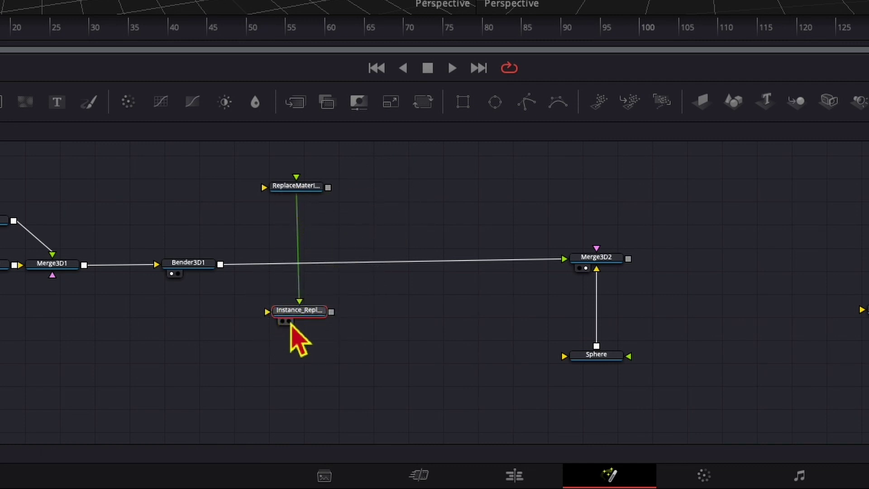
pyautogui.moveTo(292, 317); pyautogui.dragTo(281, 291)
pyautogui.rightClick(375, 248)
pyautogui.click(402, 219)
pyautogui.moveTo(313, 347); pyautogui.dragTo(271, 345)
pyautogui.moveTo(306, 307); pyautogui.dragTo(263, 361)
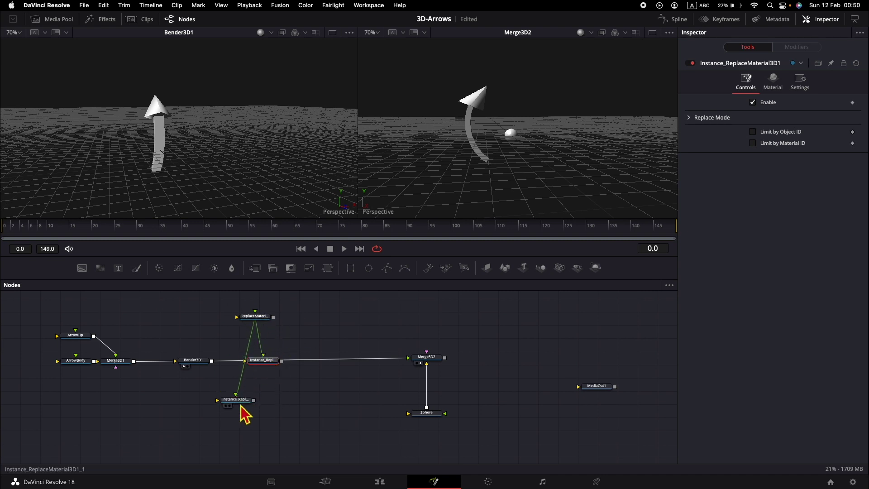
# Step: Disconnect the middle Replace Material instance from Merge3D2 and feed Bender3D1's output into all three Replace Material nodes
pyautogui.click(254, 317)
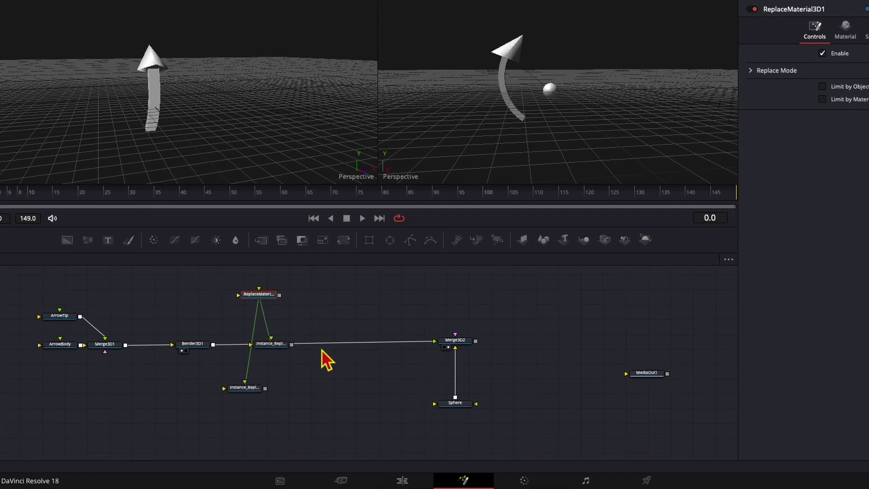
pyautogui.moveTo(425, 276); pyautogui.dragTo(279, 270)
pyautogui.moveTo(222, 266); pyautogui.dragTo(316, 266)
pyautogui.moveTo(220, 265); pyautogui.dragTo(264, 334)
pyautogui.click(320, 271)
pyautogui.moveTo(320, 271); pyautogui.dragTo(330, 272)
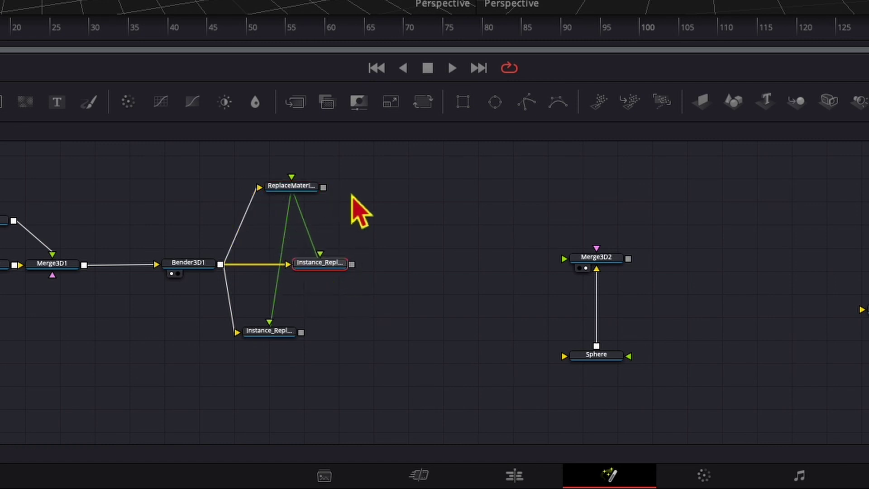
pyautogui.moveTo(300, 355); pyautogui.dragTo(269, 373)
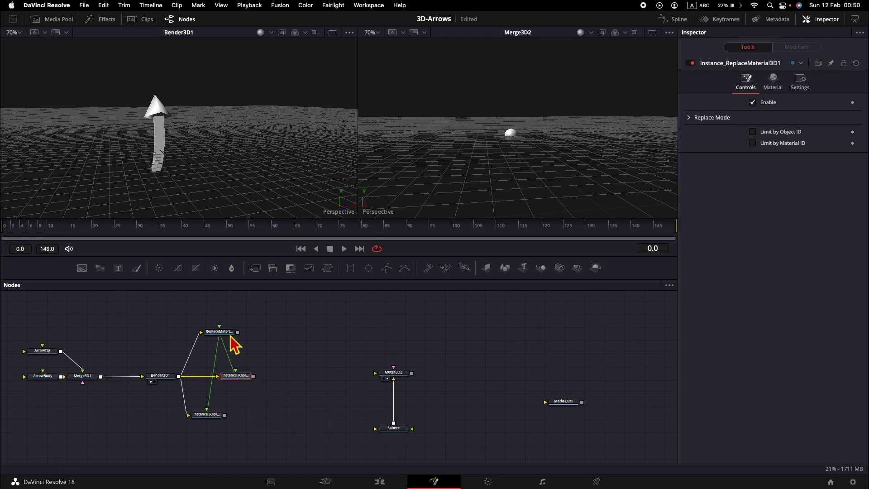
# Step: Add a Transform 3D node and connect it after the original Replace Material node
pyautogui.hotkey('shift', 'space')
pyautogui.write('transform')
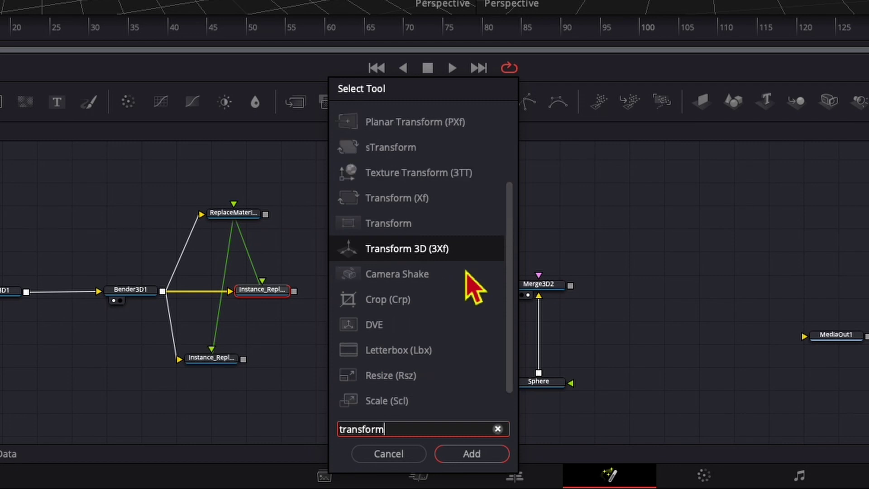
pyautogui.press('Return')
pyautogui.moveTo(351, 291); pyautogui.dragTo(376, 209)
pyautogui.click(364, 212)
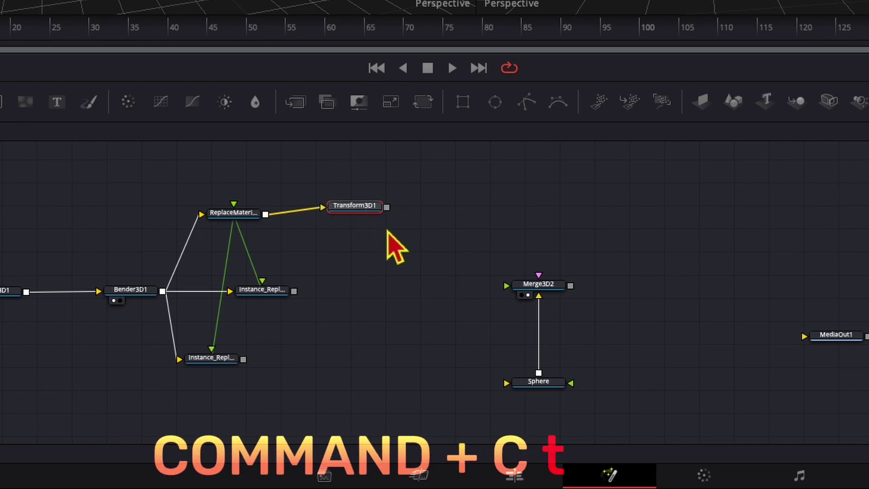
# Step: Paste a copy of the Transform 3D node and connect it after the middle Replace Material instance
pyautogui.click(406, 262)
pyautogui.press('super+v')
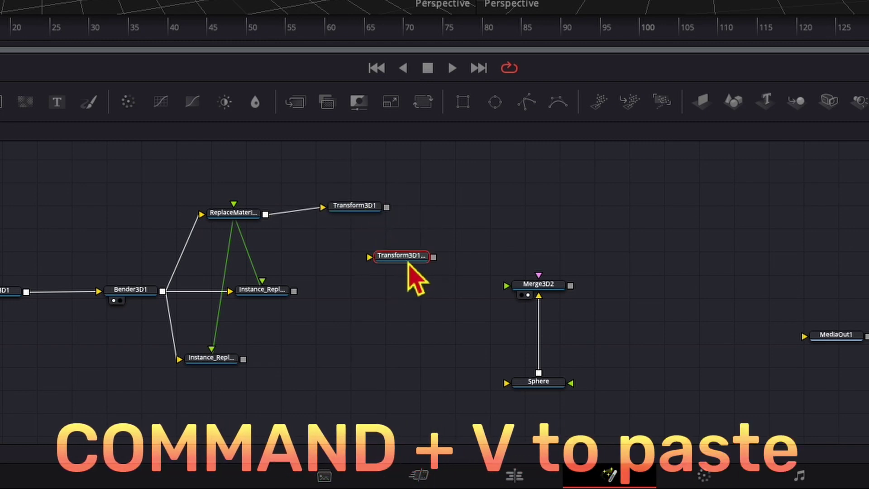
pyautogui.click(383, 279)
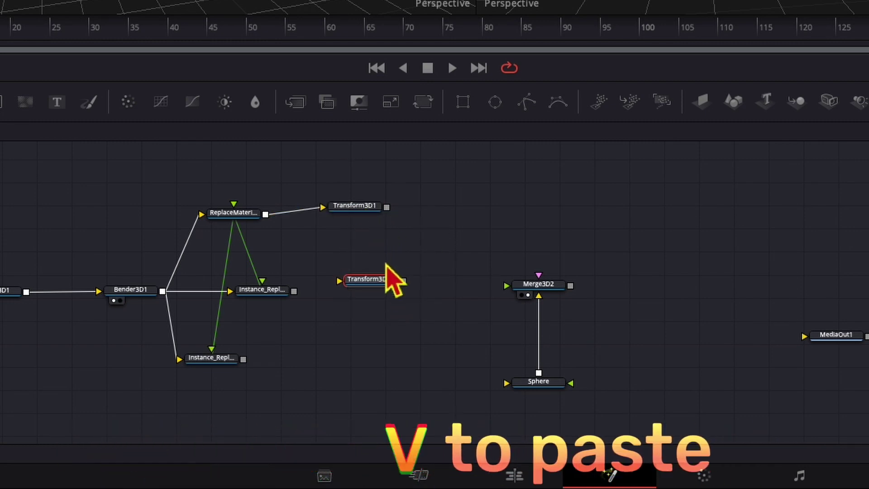
pyautogui.moveTo(376, 289)
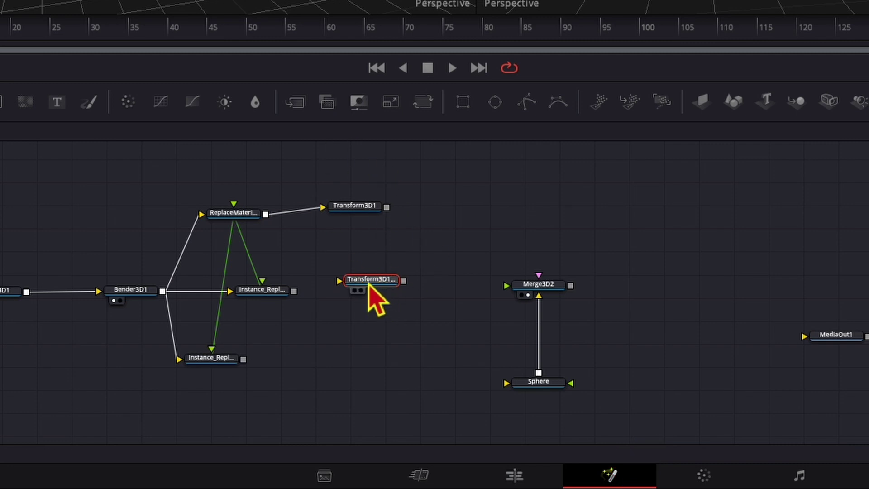
pyautogui.moveTo(381, 282); pyautogui.dragTo(365, 290)
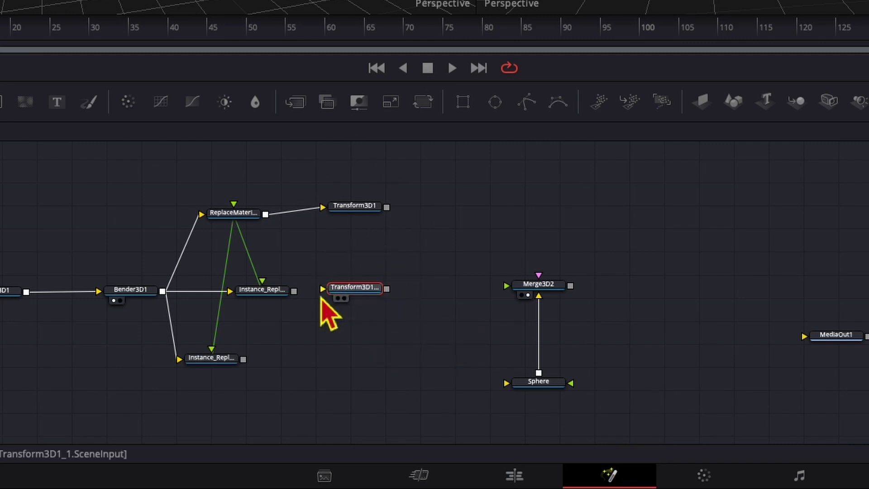
pyautogui.click(296, 293)
pyautogui.click(364, 288)
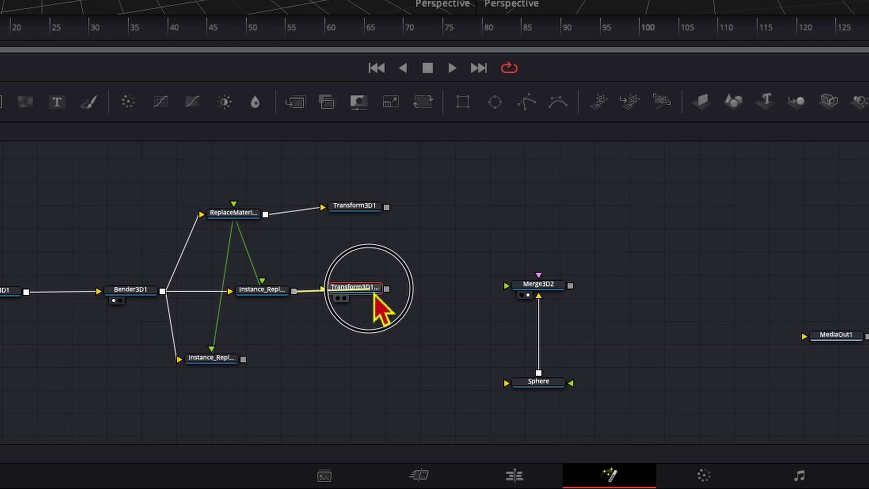
# Step: Paste another copy of the Transform 3D node and connect it after the lower Replace Material instance
pyautogui.hotkey('ctrl', 'v')
pyautogui.moveTo(357, 351); pyautogui.dragTo(338, 368)
pyautogui.moveTo(245, 359); pyautogui.dragTo(346, 360)
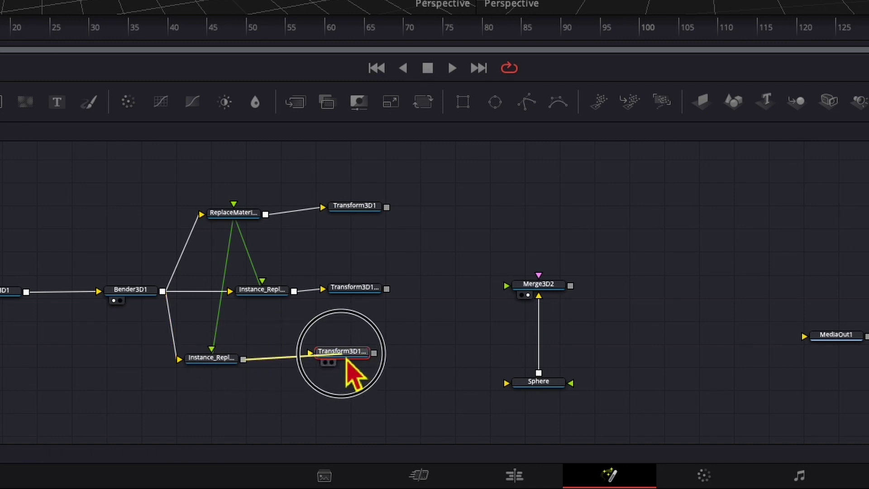
# Step: Combine the outputs of the three Transform 3D nodes in a new Merge 3D node
pyautogui.moveTo(386, 209); pyautogui.dragTo(374, 222)
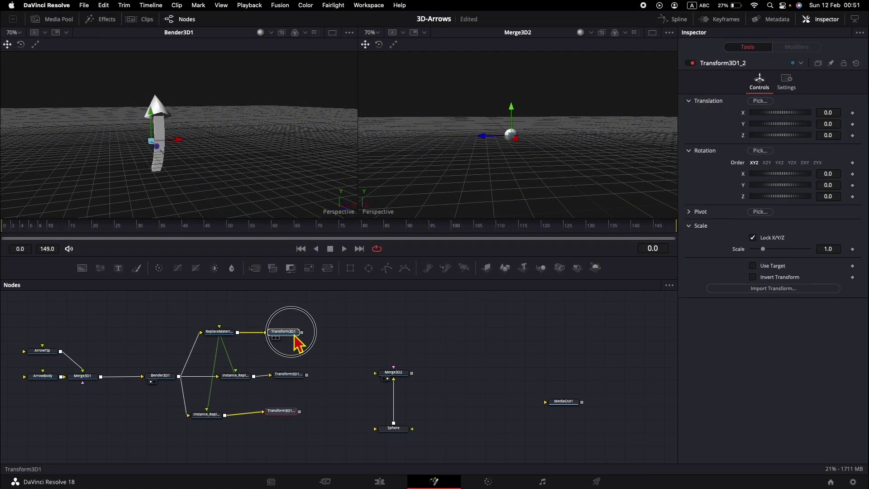
pyautogui.moveTo(302, 332); pyautogui.dragTo(307, 375)
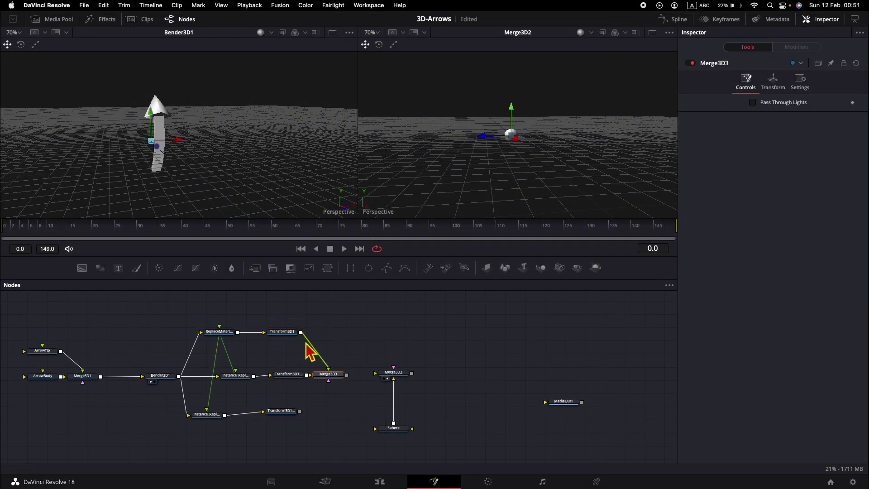
pyautogui.moveTo(300, 412); pyautogui.dragTo(324, 378)
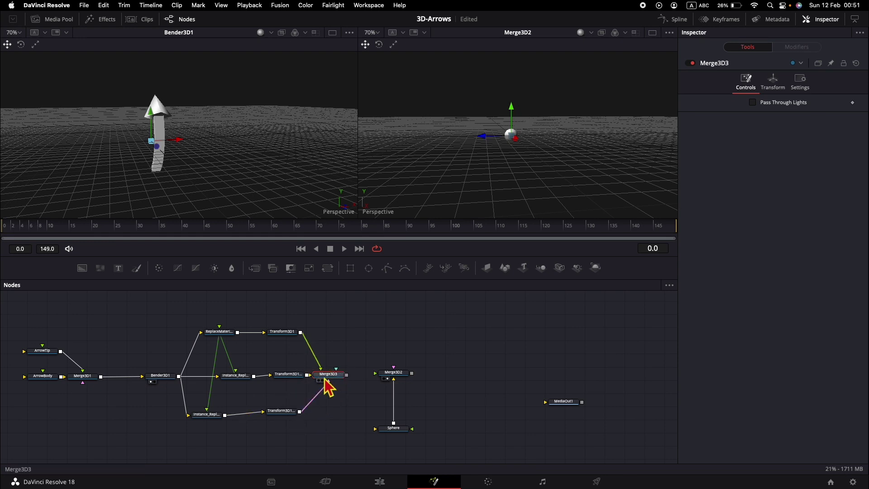
# Step: Move Merge3D2 and Sphere away from Merge3D3, and tidy the positions of the middle and lower Transform 3D nodes
pyautogui.moveTo(369, 349); pyautogui.dragTo(410, 448)
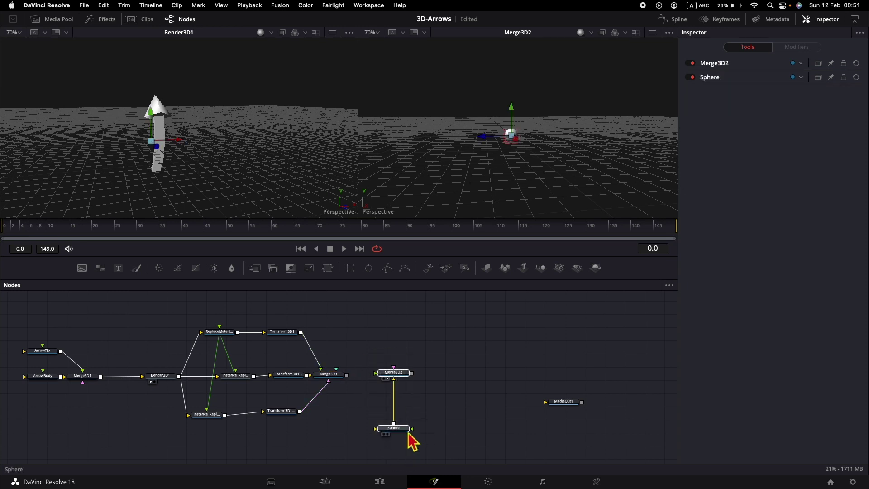
pyautogui.moveTo(403, 376); pyautogui.dragTo(445, 387)
pyautogui.moveTo(278, 410); pyautogui.dragTo(285, 415)
pyautogui.moveTo(289, 380); pyautogui.dragTo(297, 387)
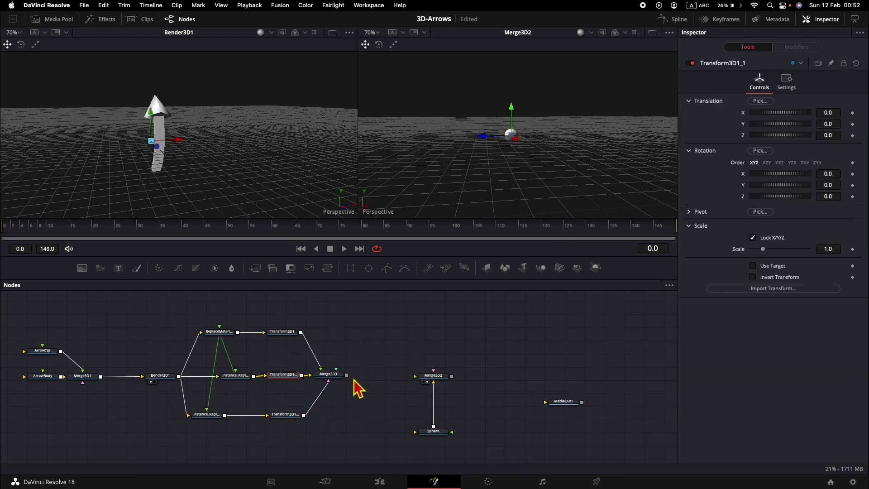
# Step: Connect the output of Merge3D3 to Merge3D2 to bring the arrows back into the sphere's scene
pyautogui.moveTo(347, 375); pyautogui.dragTo(431, 379)
pyautogui.click(433, 378)
pyautogui.click(582, 83)
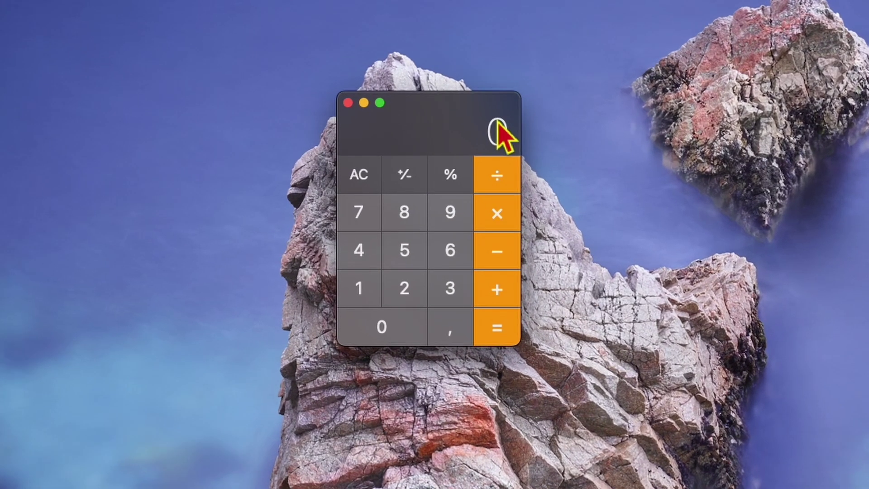
# Step: Divide 360 by 3 in Calculator to work out the rotation spacing for three arrows, then close it
pyautogui.write('60')
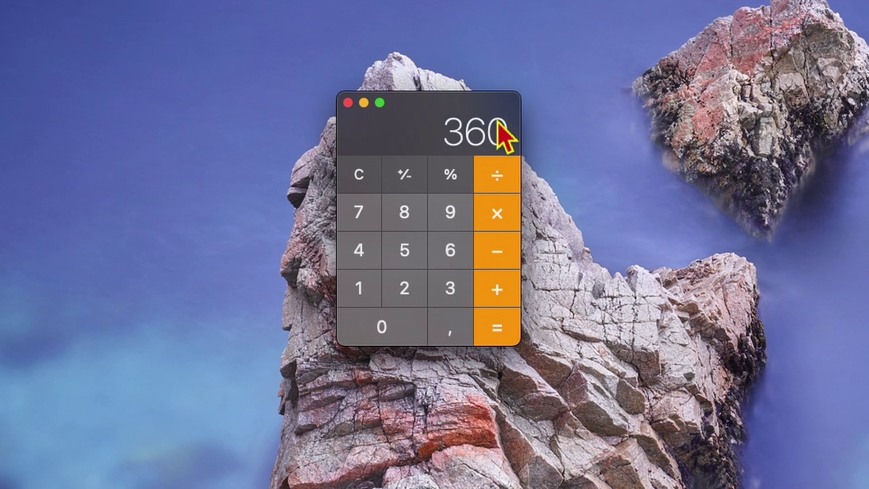
pyautogui.write('/3=')
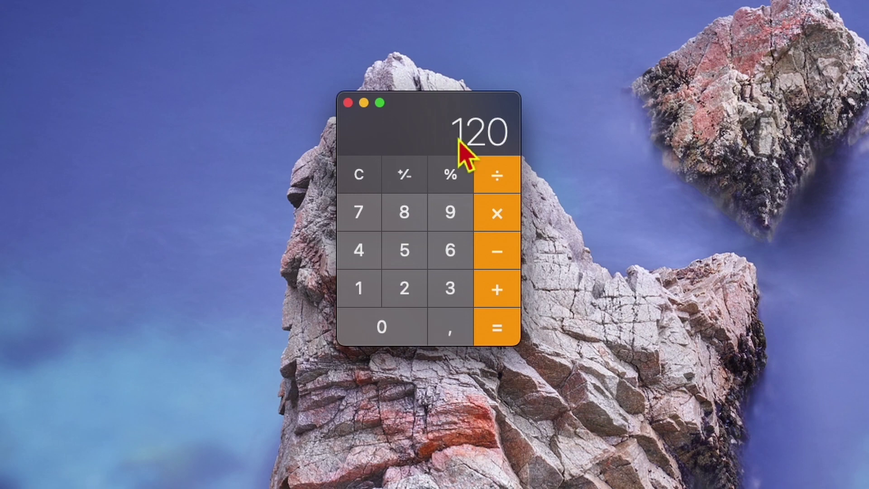
pyautogui.click(348, 103)
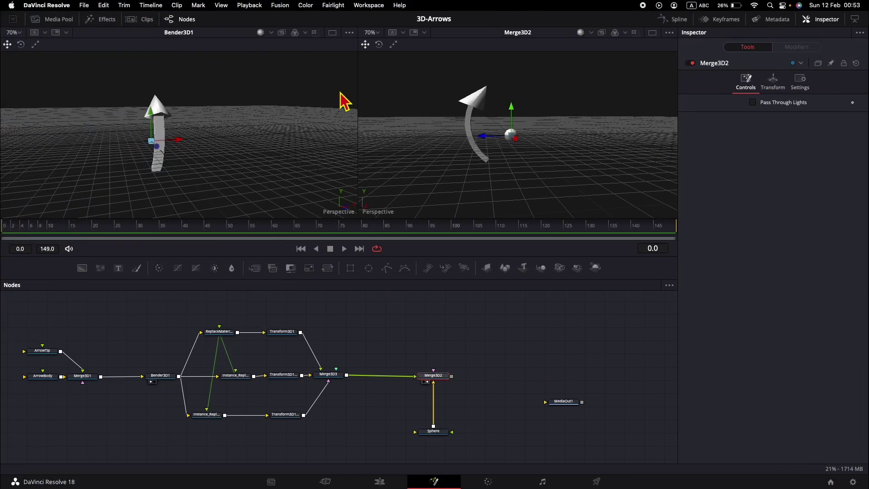
# Step: Set the X rotation of the middle Transform 3D node, Transform3D1_1, to -120
pyautogui.click(330, 304)
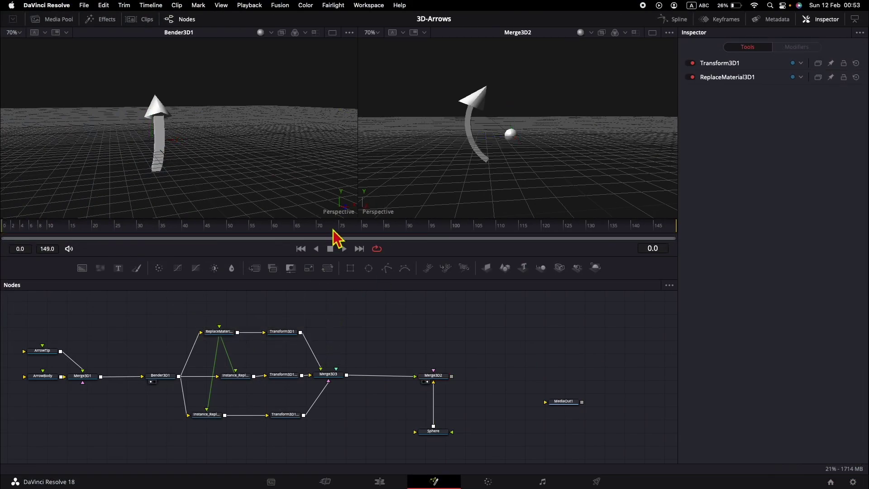
pyautogui.click(283, 375)
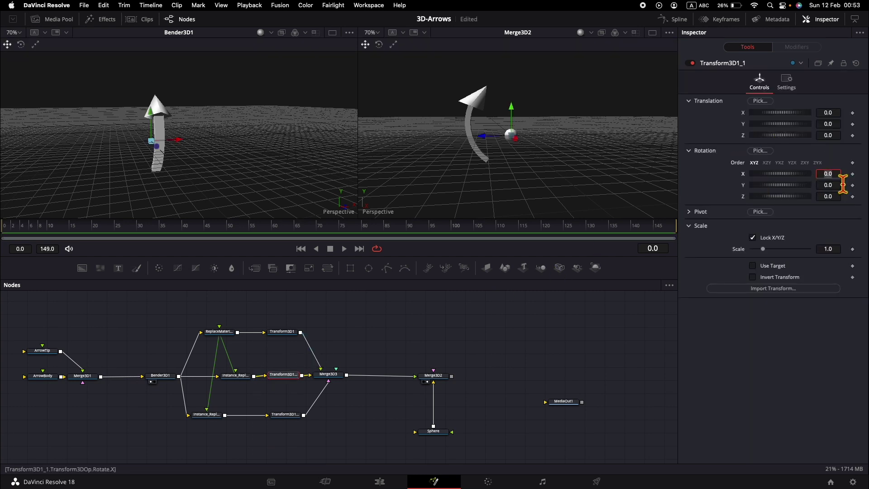
pyautogui.write('120')
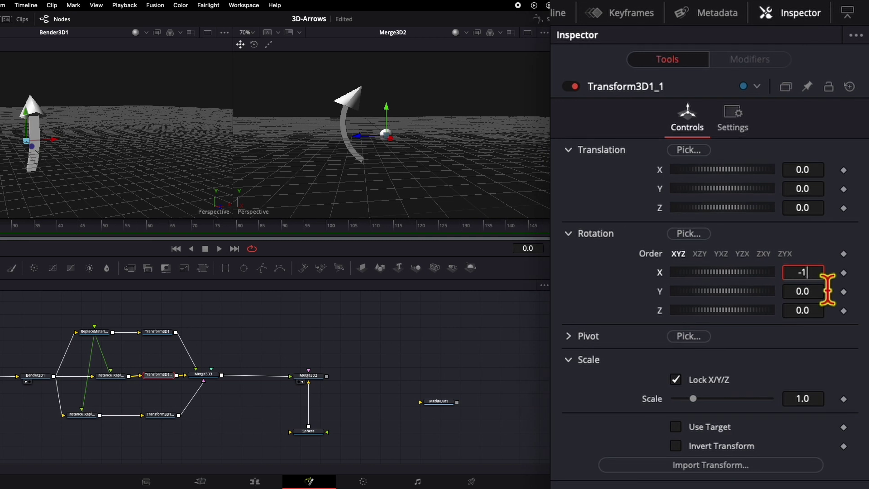
pyautogui.press('Tab')
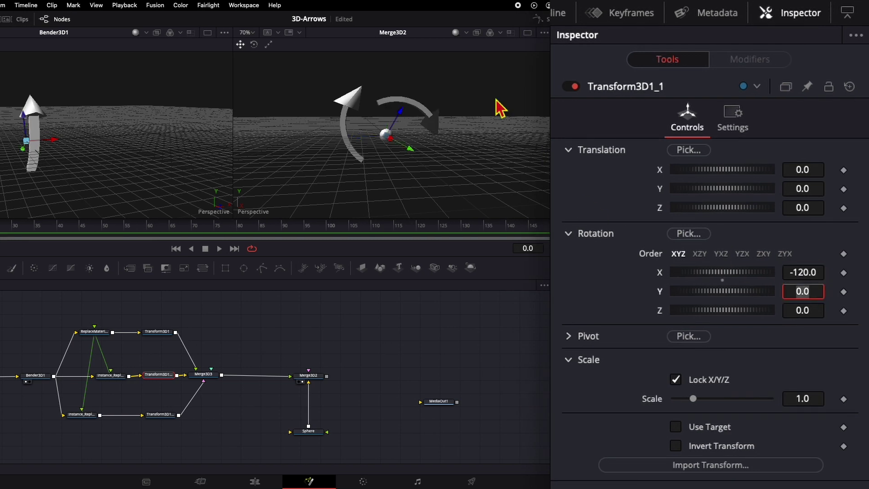
# Step: Set the X rotation of the third arrow's Transform 3D node, Transform3D1_2, to -240
pyautogui.click(414, 135)
pyautogui.moveTo(415, 135); pyautogui.dragTo(411, 134)
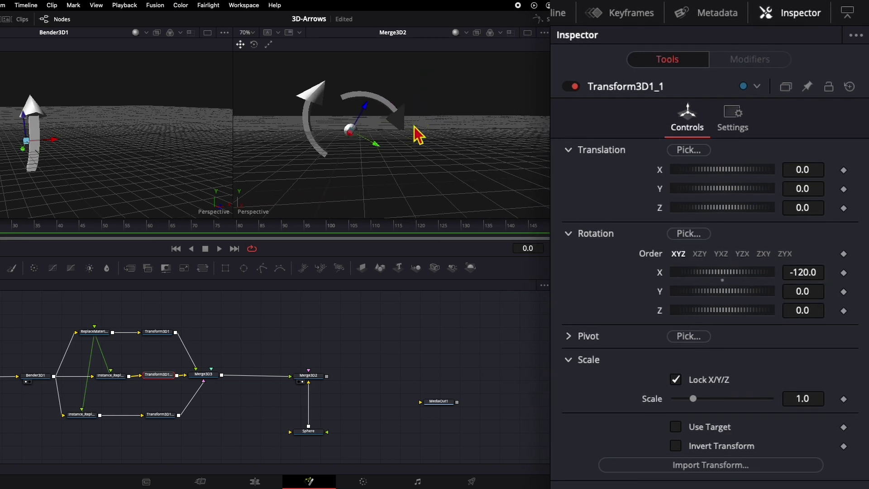
pyautogui.click(168, 413)
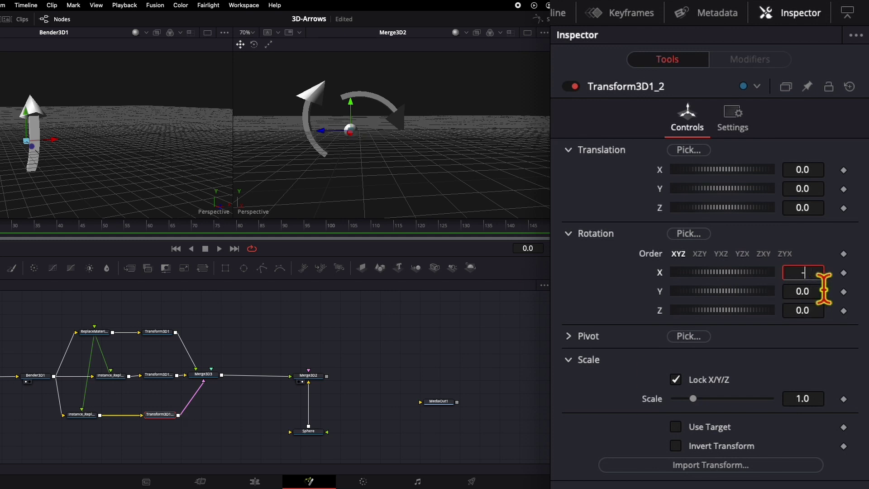
pyautogui.write('-240')
pyautogui.press('Tab')
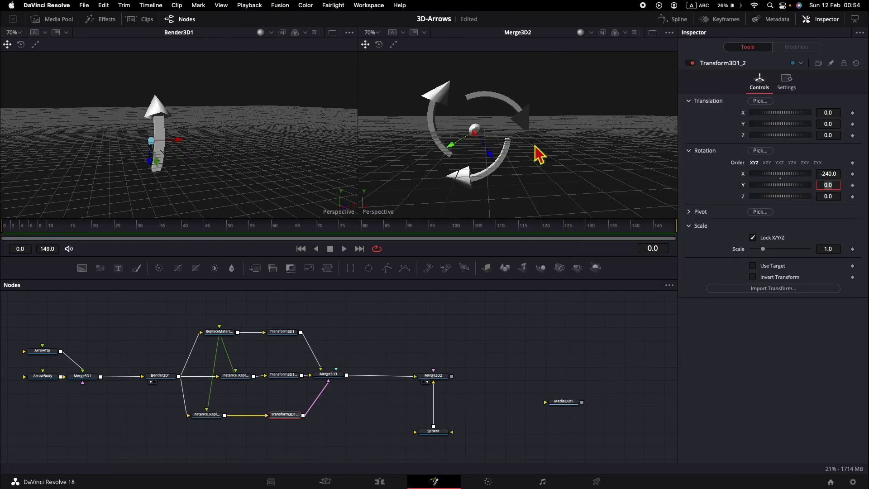
# Step: Set Merge3D1's translation to 0.3556 on Y and 0.574 on Z so the arrows form an even circle around the sphere
pyautogui.click(86, 377)
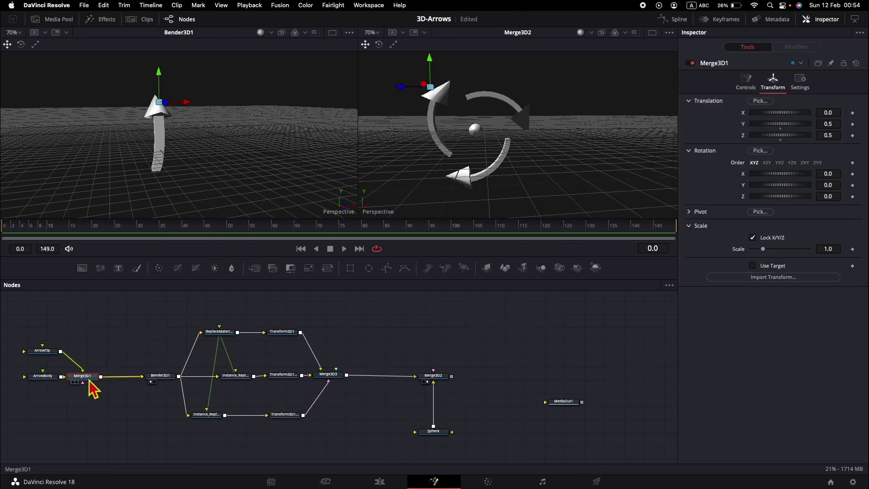
pyautogui.click(106, 406)
pyautogui.click(83, 375)
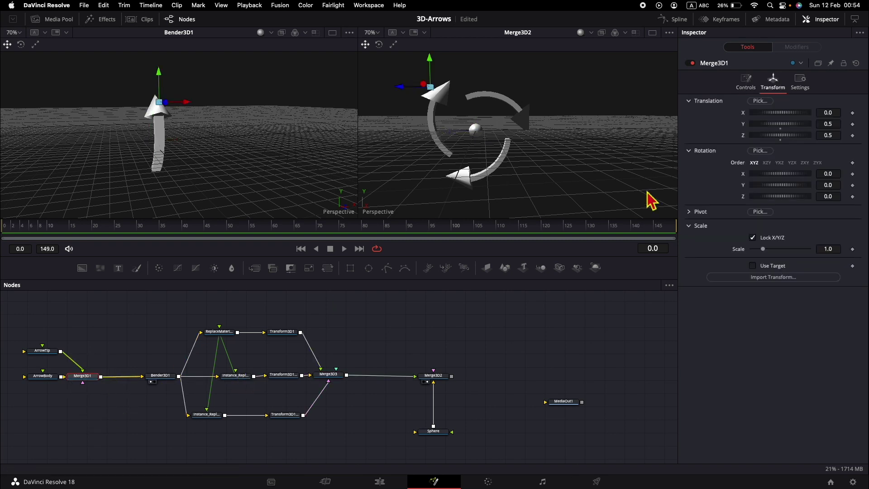
pyautogui.moveTo(789, 123); pyautogui.dragTo(792, 125)
pyautogui.moveTo(742, 192); pyautogui.dragTo(739, 212)
pyautogui.moveTo(726, 187); pyautogui.dragTo(727, 218)
pyautogui.write('3')
pyautogui.press('Tab')
pyautogui.write('0.74')
pyautogui.moveTo(817, 217); pyautogui.dragTo(535, 121)
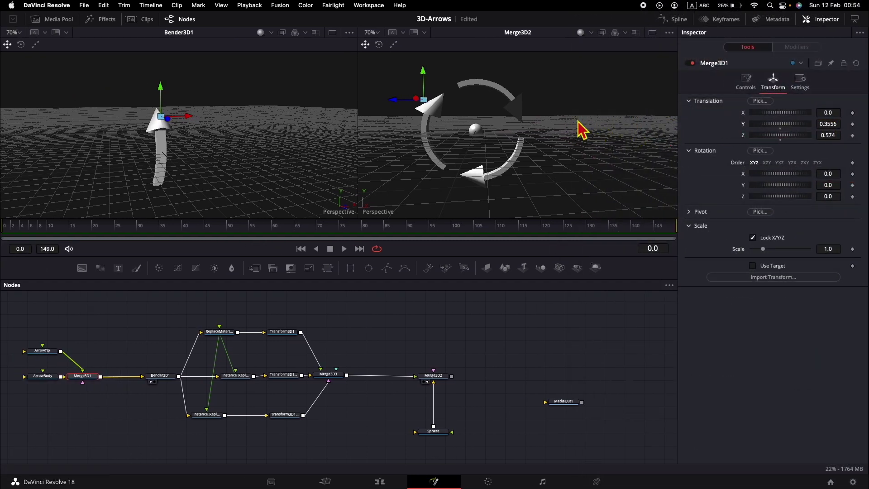
# Step: Try a red diffuse color on ReplaceMaterial3D1 to test its effect on the instanced materials, then discard it
pyautogui.click(222, 331)
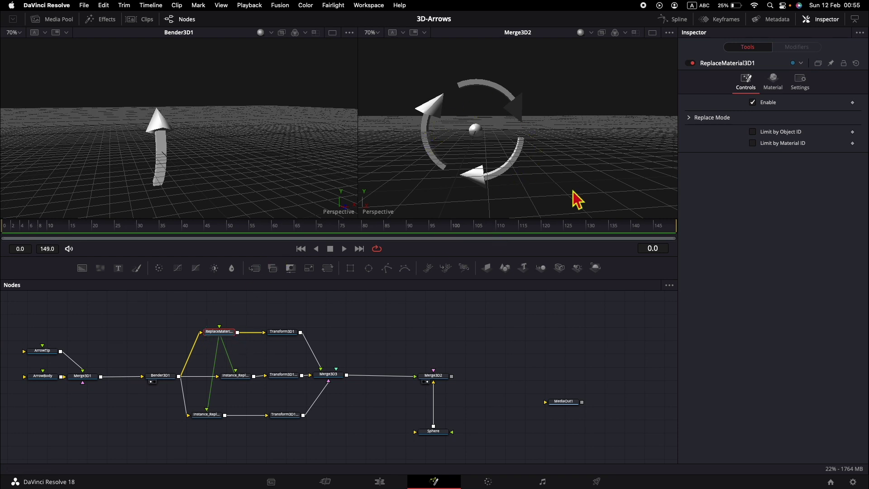
pyautogui.click(779, 82)
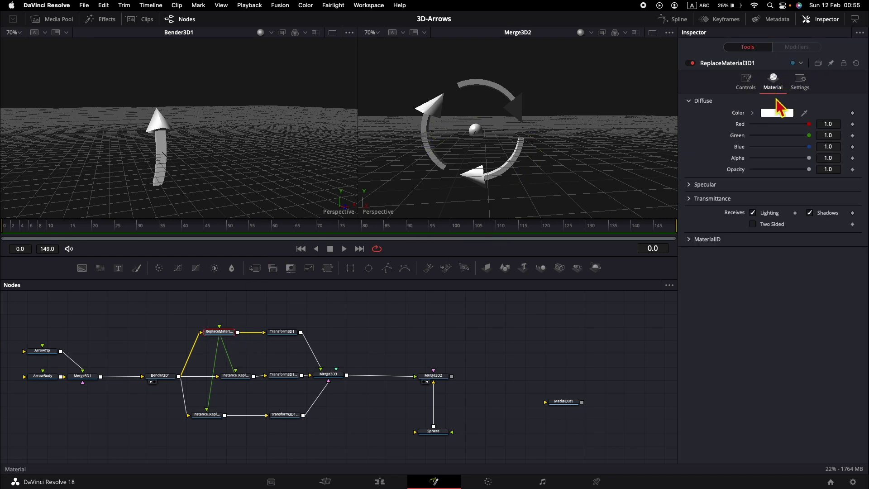
pyautogui.click(785, 115)
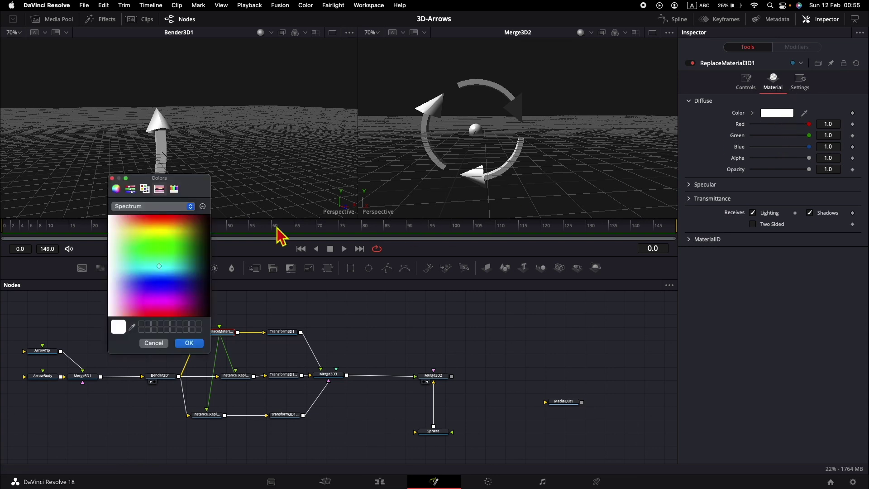
pyautogui.click(166, 221)
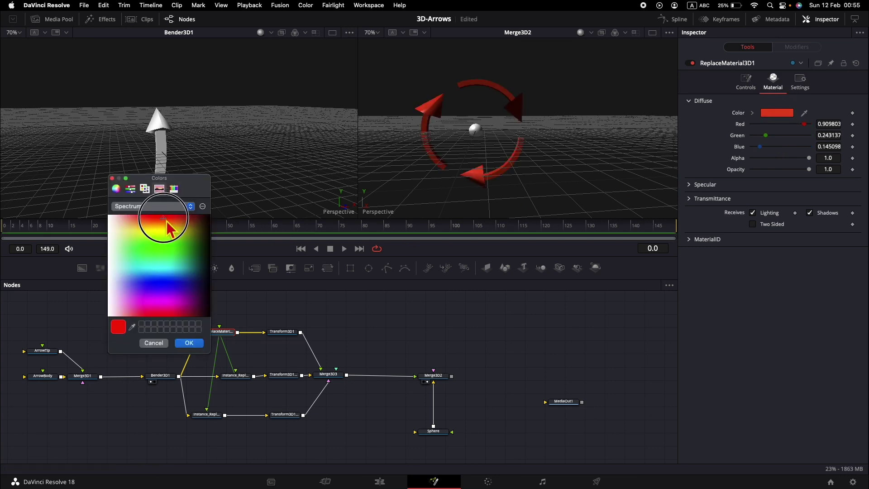
pyautogui.moveTo(166, 222); pyautogui.dragTo(166, 222)
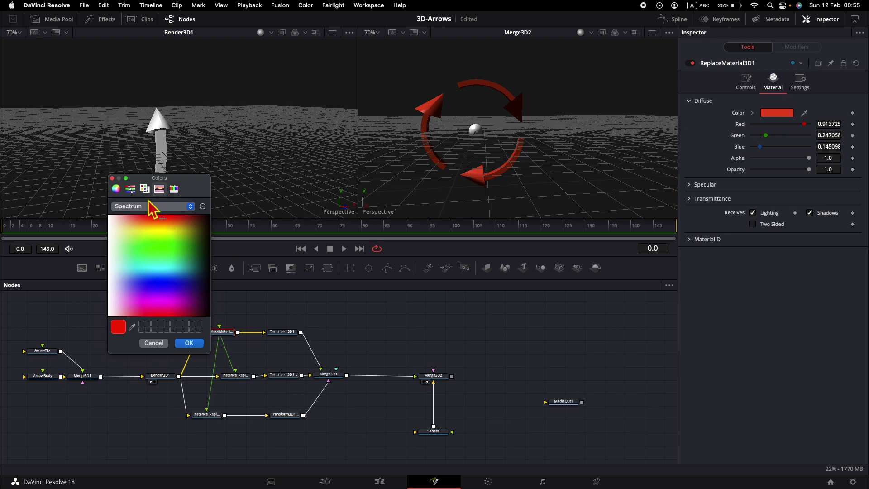
pyautogui.click(113, 178)
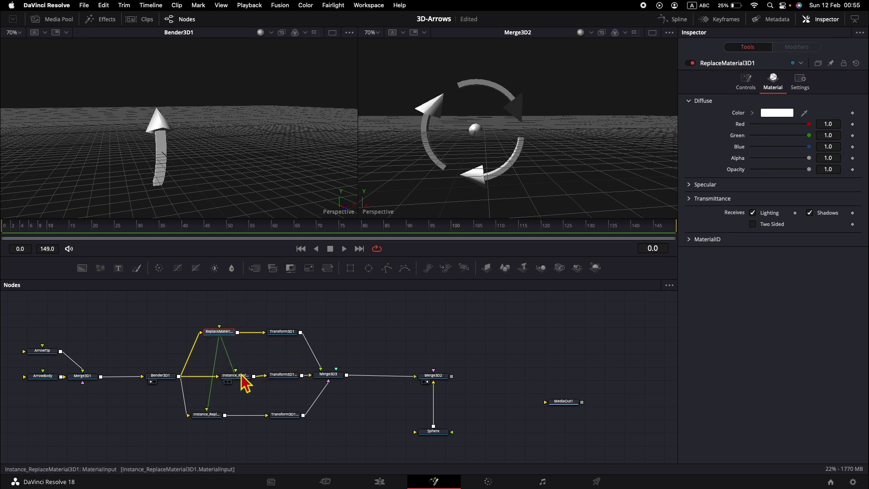
# Step: Deinstance the diffuse color group on Instance_ReplaceMaterial3D1 and Instance_ReplaceMaterial3D1_1
pyautogui.click(240, 380)
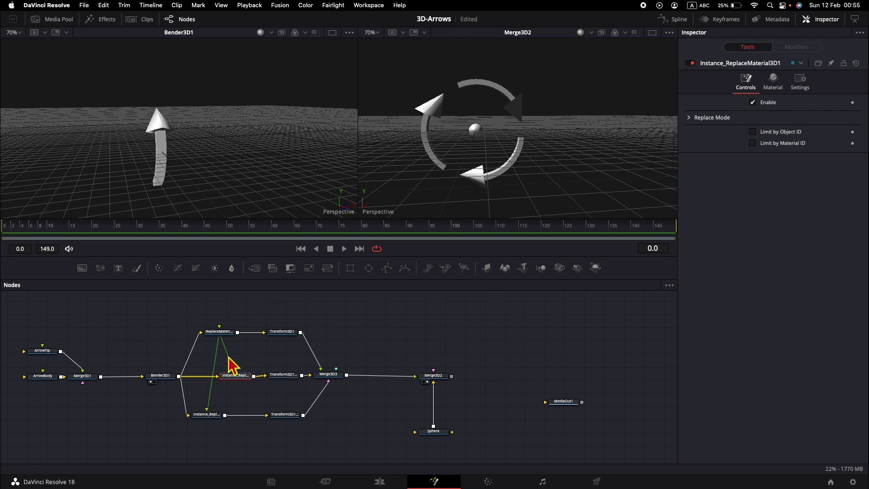
pyautogui.click(771, 84)
pyautogui.rightClick(704, 140)
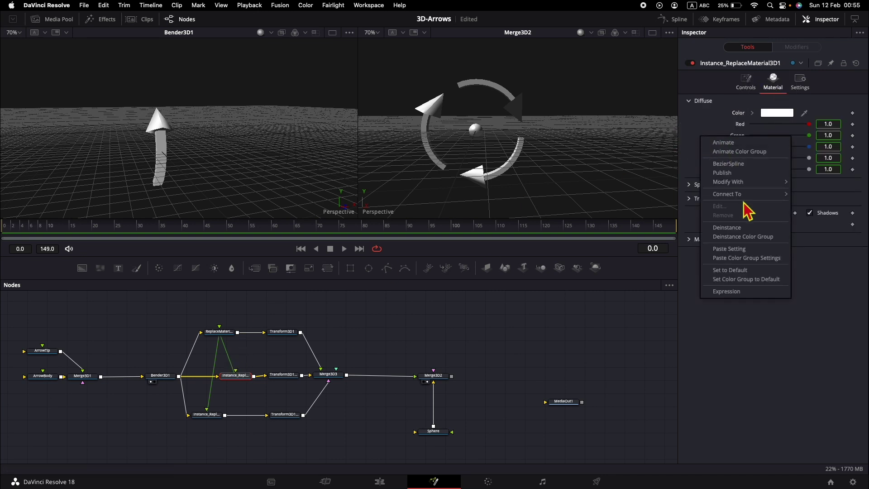
pyautogui.click(742, 236)
pyautogui.click(216, 417)
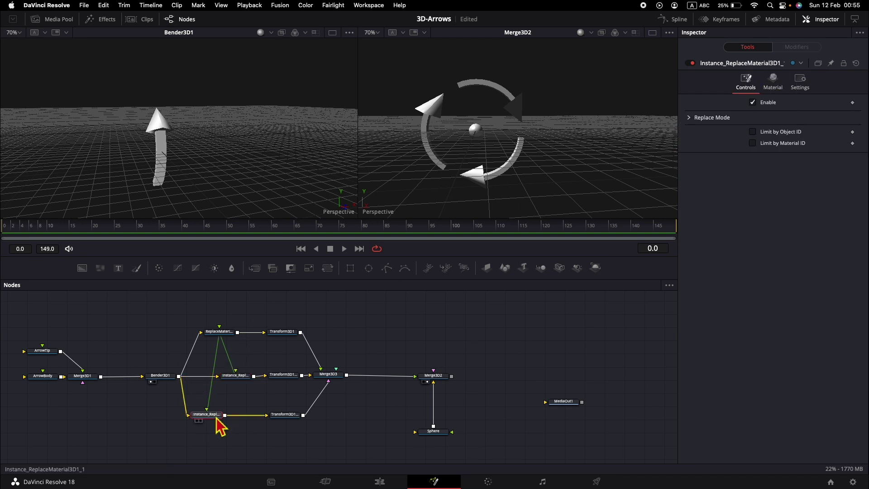
pyautogui.click(772, 83)
pyautogui.rightClick(715, 136)
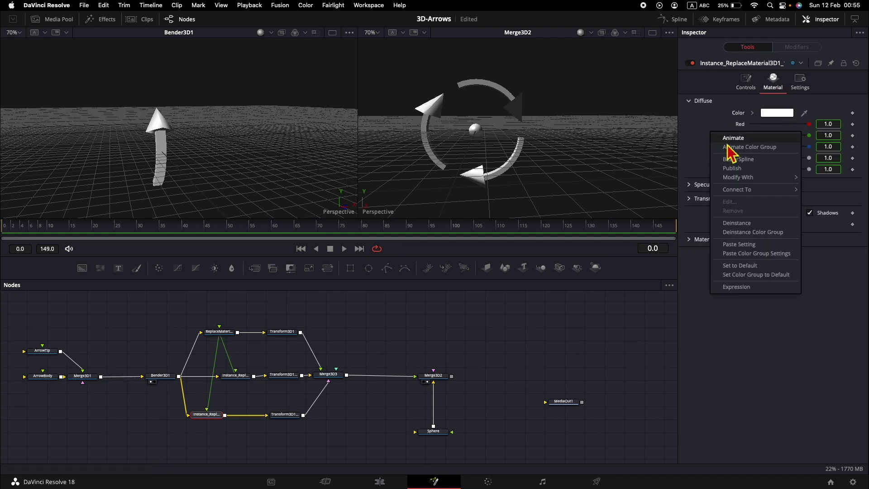
pyautogui.click(766, 234)
# Step: Try a red diffuse color on ReplaceMaterial3D1 again to check that its color is independent of the other arrows
pyautogui.click(221, 337)
pyautogui.click(769, 113)
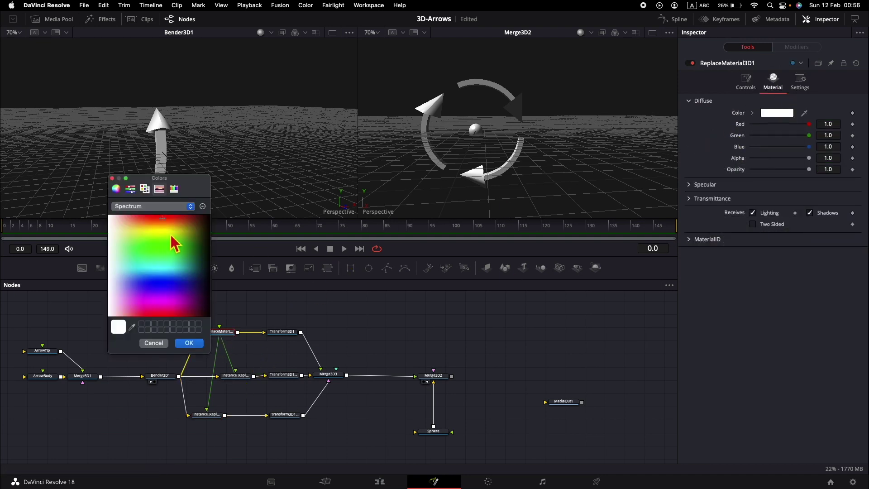
pyautogui.click(165, 217)
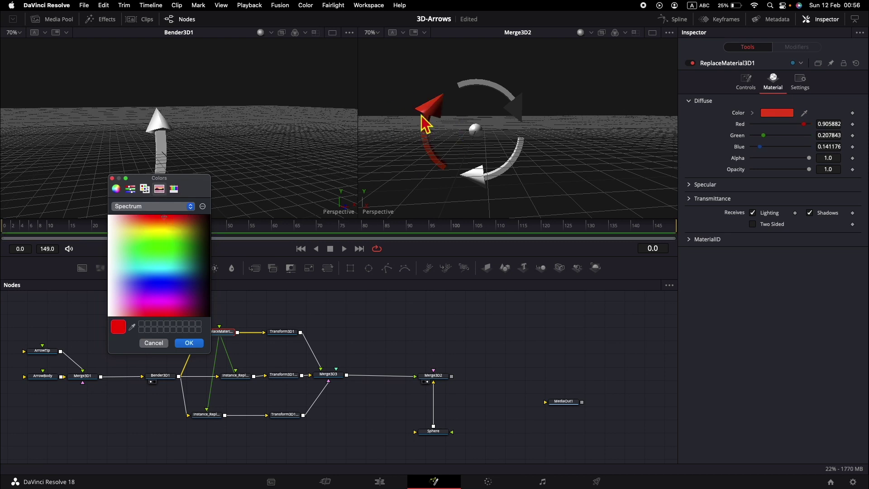
pyautogui.click(112, 178)
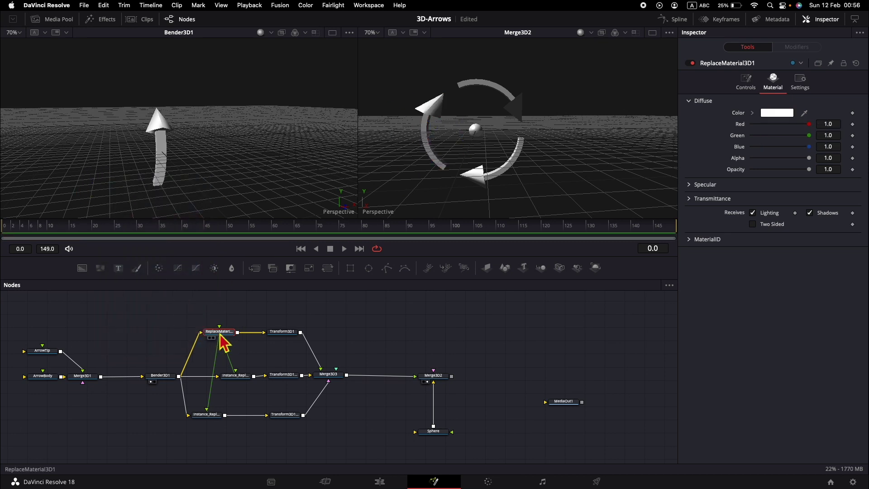
# Step: Rename the ReplaceMaterial3D1 node as Red
pyautogui.press('F2')
pyautogui.write('R')
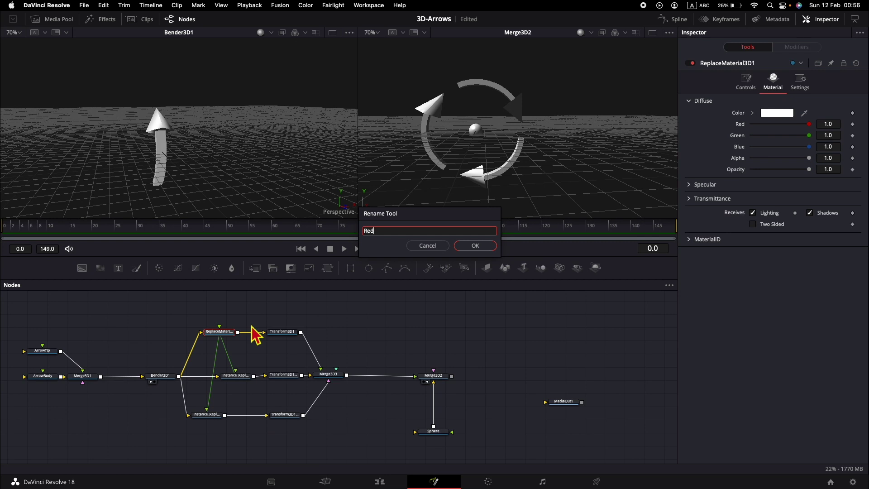
pyautogui.write('ed')
pyautogui.press('Return')
# Step: Set the diffuse color of the middle material node, Instance_ReplaceMaterial3D1, to yellow and rename the node as Yellow
pyautogui.click(233, 375)
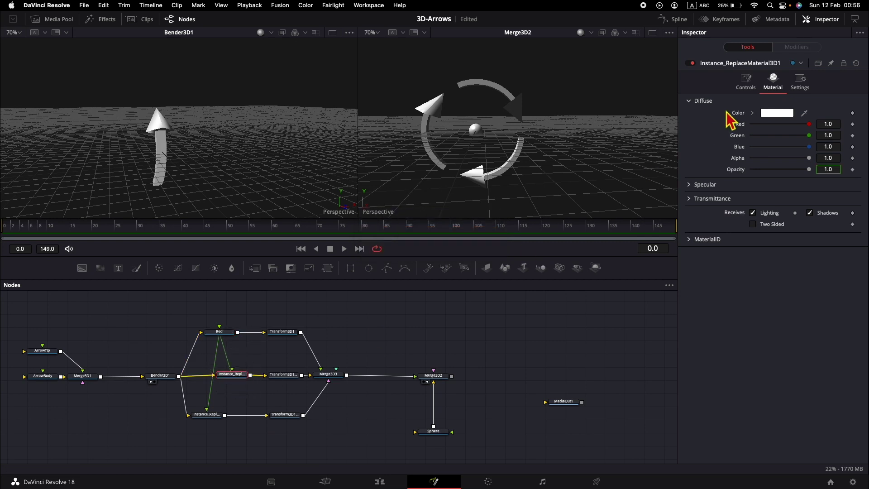
pyautogui.click(776, 113)
pyautogui.moveTo(169, 230); pyautogui.dragTo(172, 237)
pyautogui.click(189, 343)
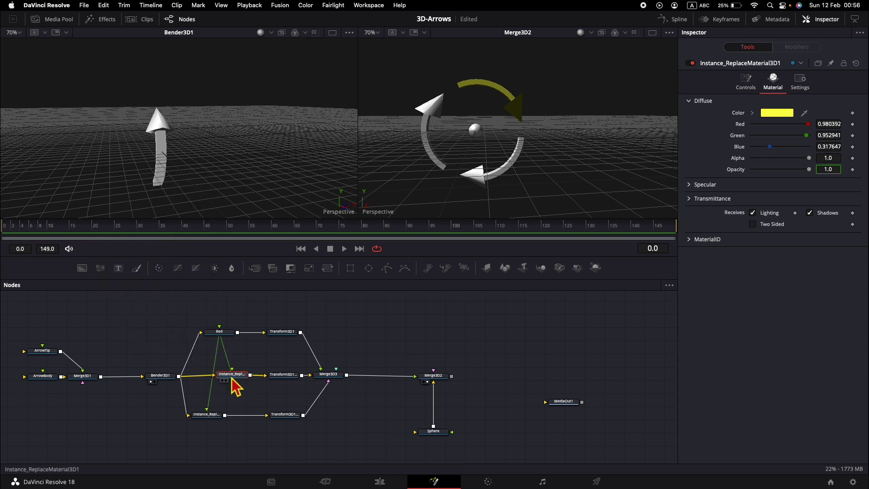
pyautogui.press('F2')
pyautogui.write('Yellow')
pyautogui.press('Return')
# Step: Set the diffuse color of the lower material node, Instance_ReplaceMaterial3D1_1, to bright green and rename the node as Green
pyautogui.click(206, 415)
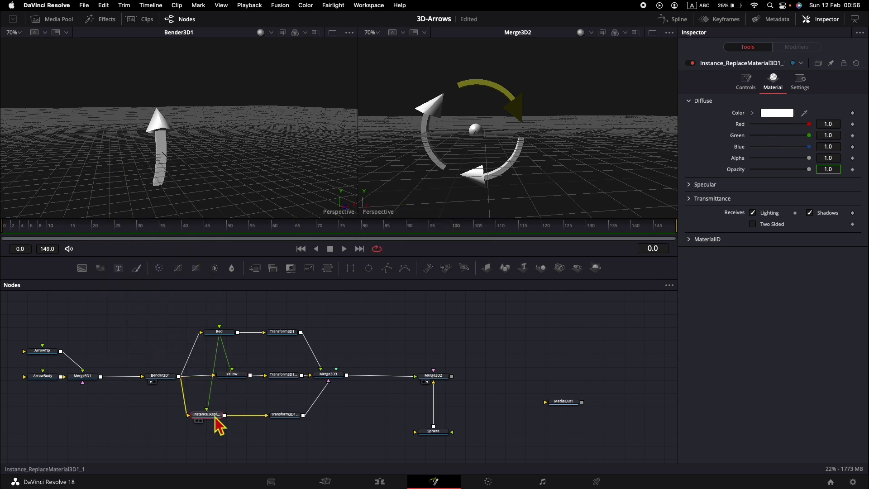
pyautogui.click(777, 113)
pyautogui.click(162, 246)
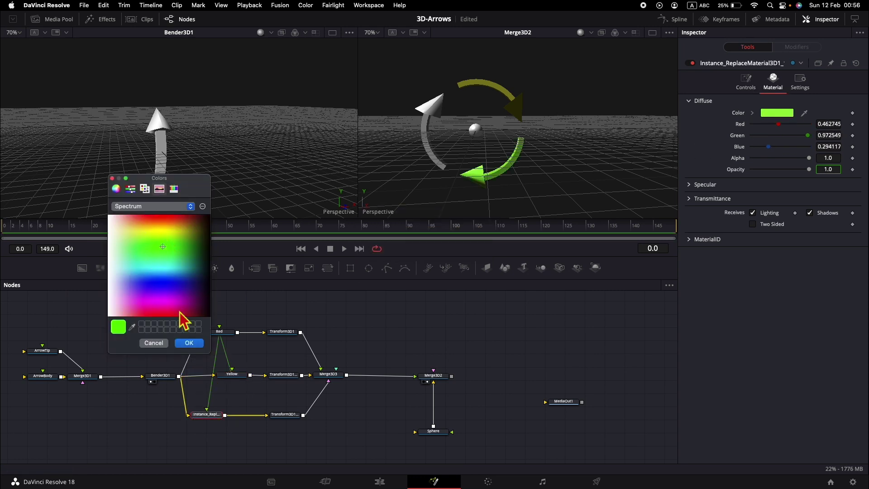
pyautogui.click(189, 343)
pyautogui.press('F2')
pyautogui.write('Green')
pyautogui.press('Return')
# Step: Set the diffuse color of the Red material node to red and accept the color
pyautogui.click(219, 331)
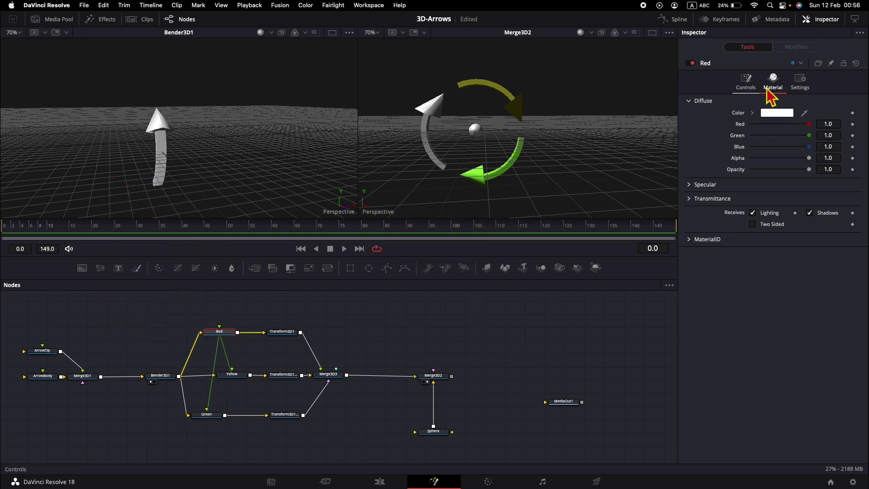
pyautogui.click(777, 113)
pyautogui.click(163, 218)
pyautogui.click(196, 345)
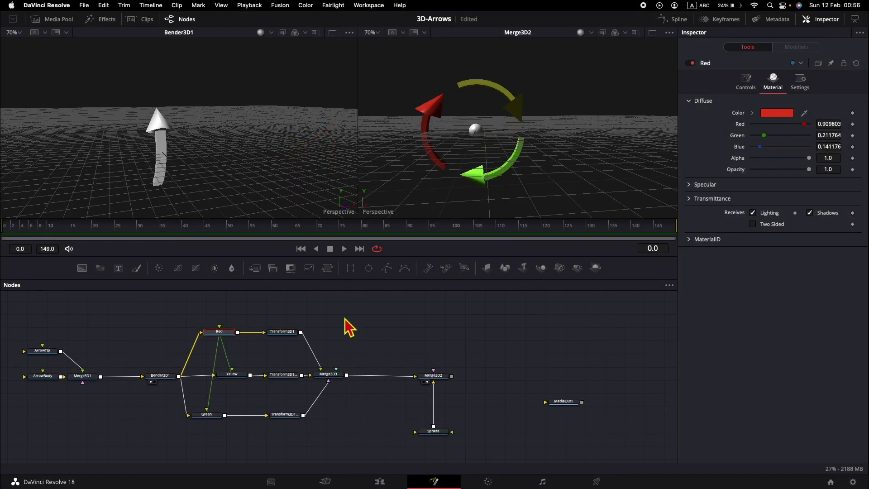
# Step: Move MediaOut1 farther from Merge3D2 to make room for the rendering nodes
pyautogui.moveTo(349, 326); pyautogui.dragTo(256, 302)
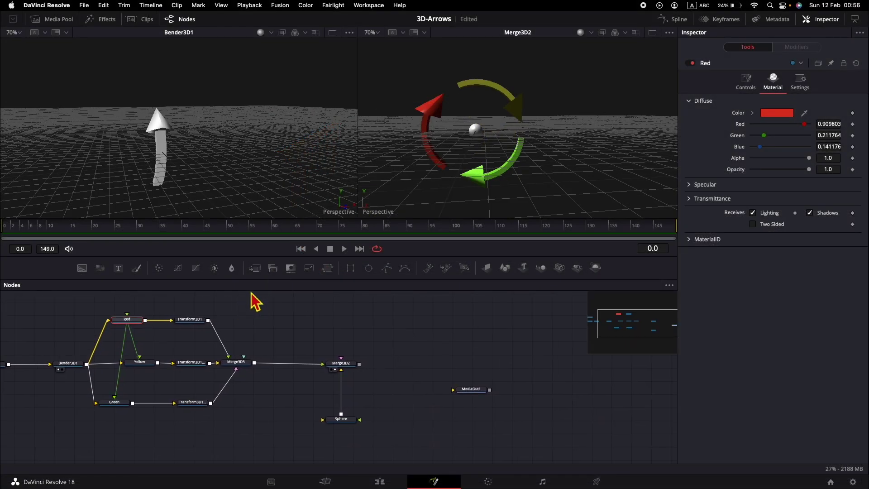
pyautogui.moveTo(480, 391); pyautogui.dragTo(569, 362)
pyautogui.hscroll(2, 420, 374)
pyautogui.hscroll(5, 414, 369)
pyautogui.moveTo(430, 362); pyautogui.dragTo(468, 360)
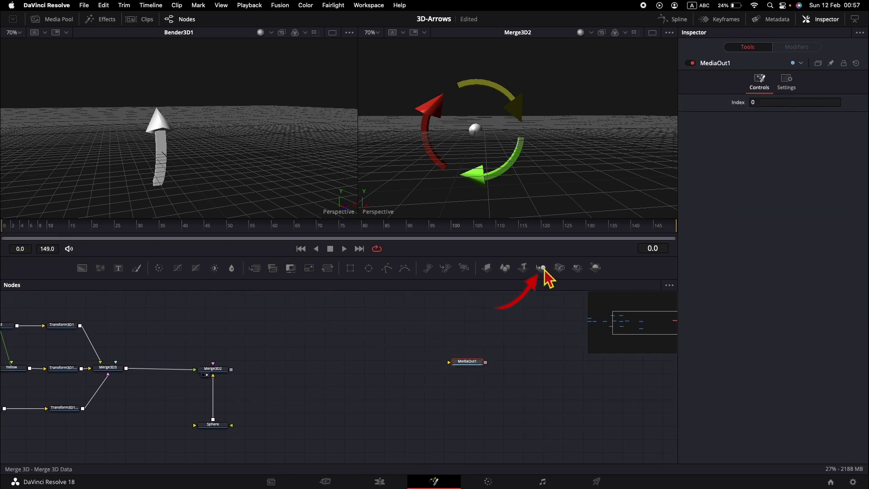
# Step: Add Merge 3D, Camera 3D and Renderer 3D nodes between Merge3D2 and MediaOut1, feeding the camera into the merge and the merge into the renderer
pyautogui.moveTo(542, 268); pyautogui.dragTo(324, 409)
pyautogui.moveTo(596, 267); pyautogui.dragTo(378, 377)
pyautogui.moveTo(330, 409); pyautogui.dragTo(322, 372)
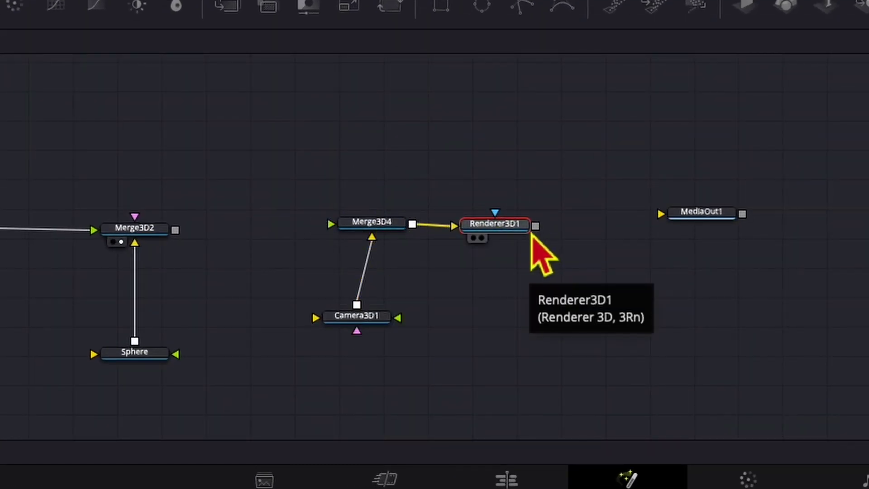
# Step: Connect Renderer3D1 to MediaOut1, and connect the output of Merge3D2 to Merge3D4
pyautogui.moveTo(536, 226); pyautogui.dragTo(704, 217)
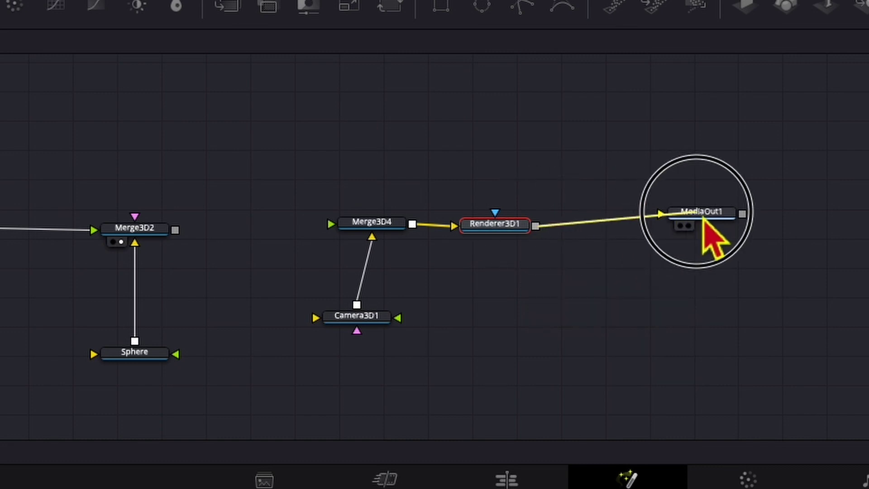
pyautogui.click(132, 222)
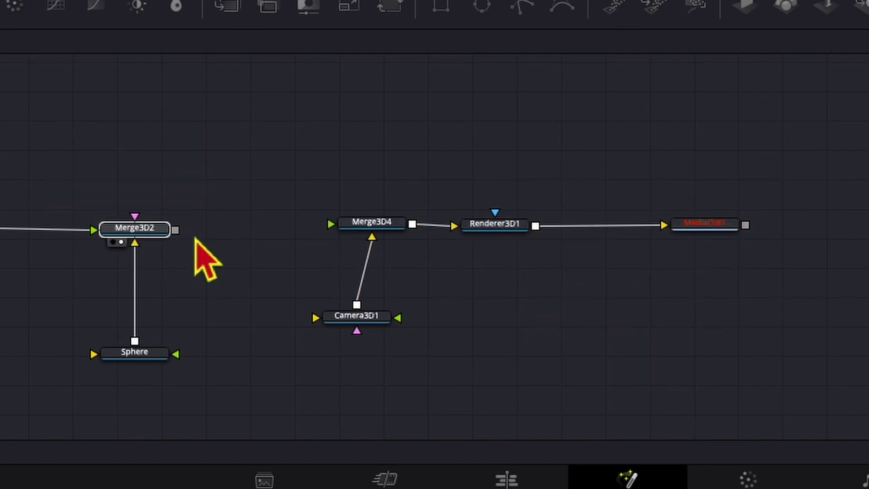
pyautogui.moveTo(185, 239); pyautogui.dragTo(380, 235)
pyautogui.click(378, 223)
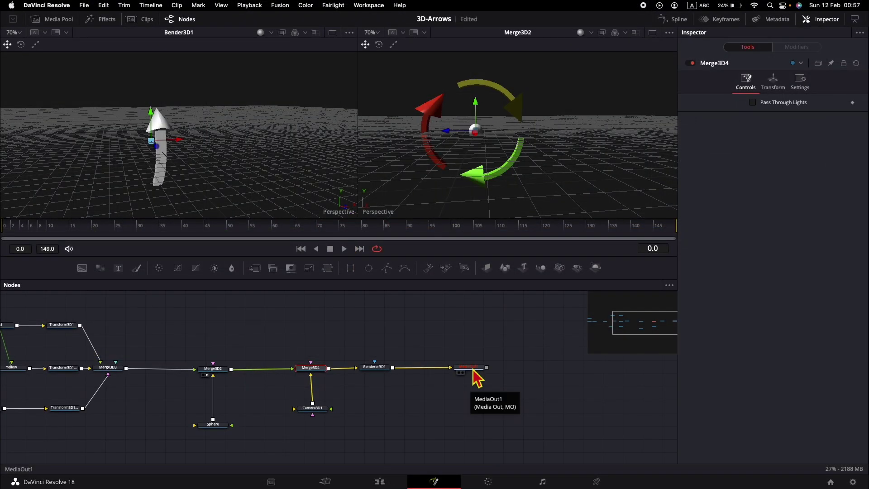
# Step: Load MediaOut1 in the viewer showing Merge3D2, and Merge3D4 in the viewer showing Bender3D1
pyautogui.moveTo(476, 378); pyautogui.dragTo(523, 159)
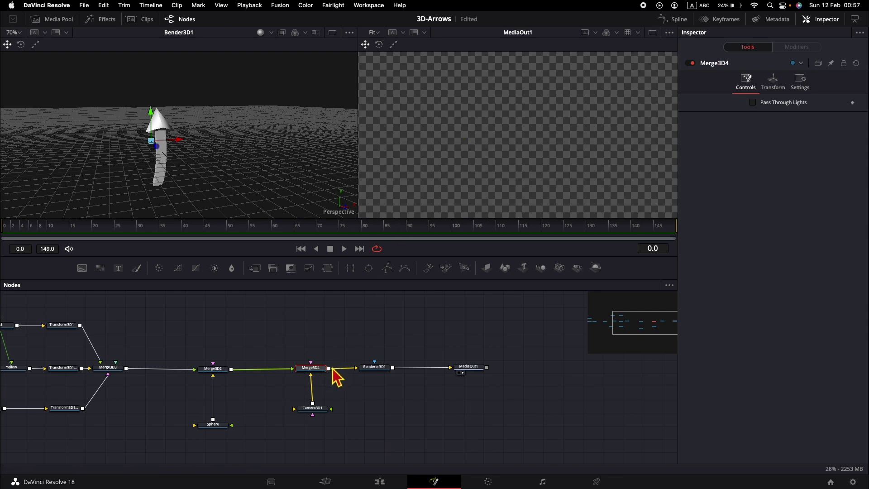
pyautogui.moveTo(324, 373); pyautogui.dragTo(336, 249)
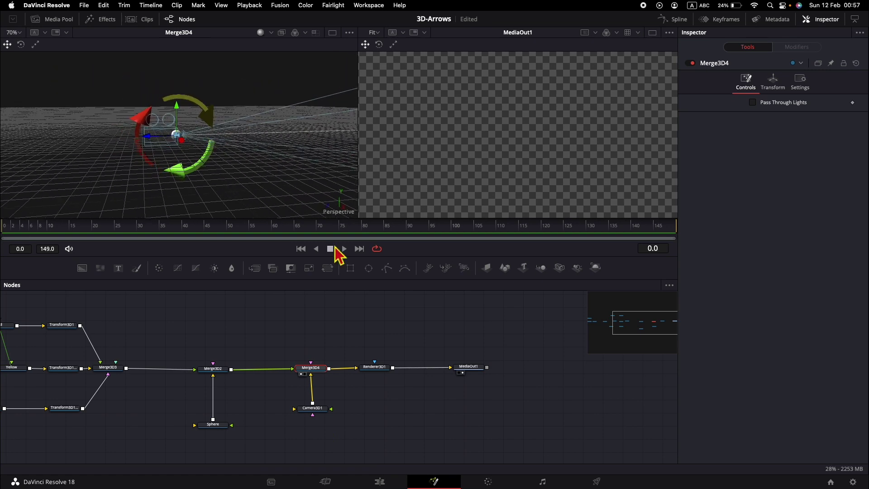
# Step: Set Renderer3D1 to render from Camera3D1 and enable both Lighting and Shadows
pyautogui.click(379, 367)
pyautogui.click(765, 132)
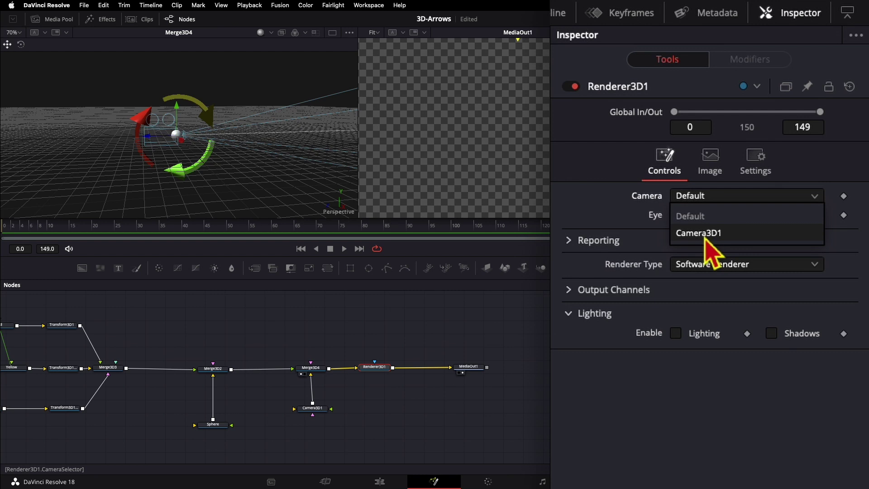
pyautogui.click(705, 234)
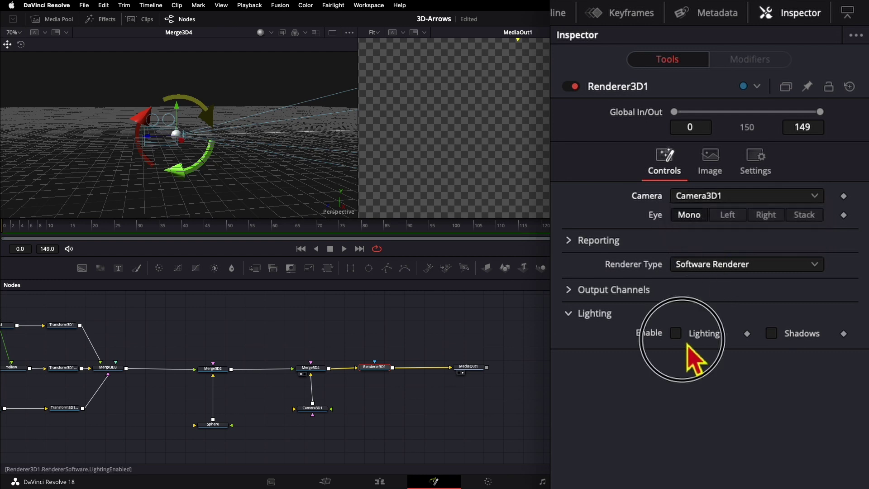
pyautogui.click(772, 333)
pyautogui.click(676, 333)
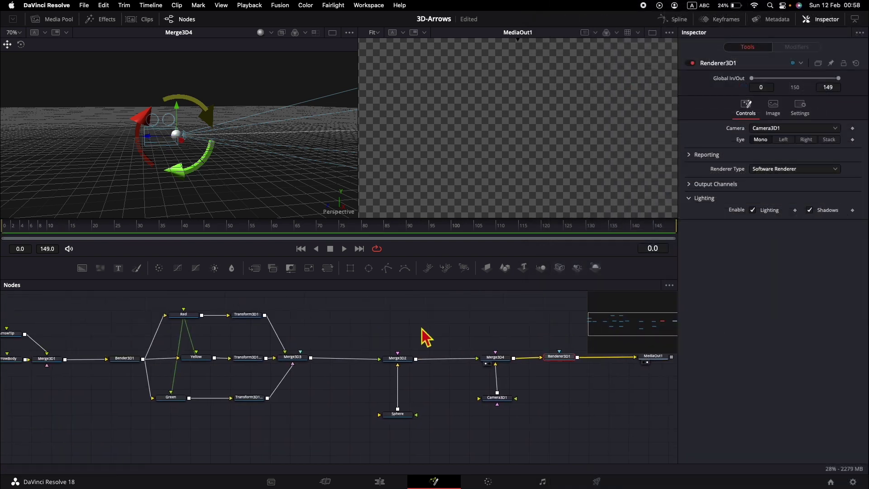
# Step: Check in the ArrowTip, ArrowBody and Sphere materials whether they receive lighting and shadows
pyautogui.click(43, 336)
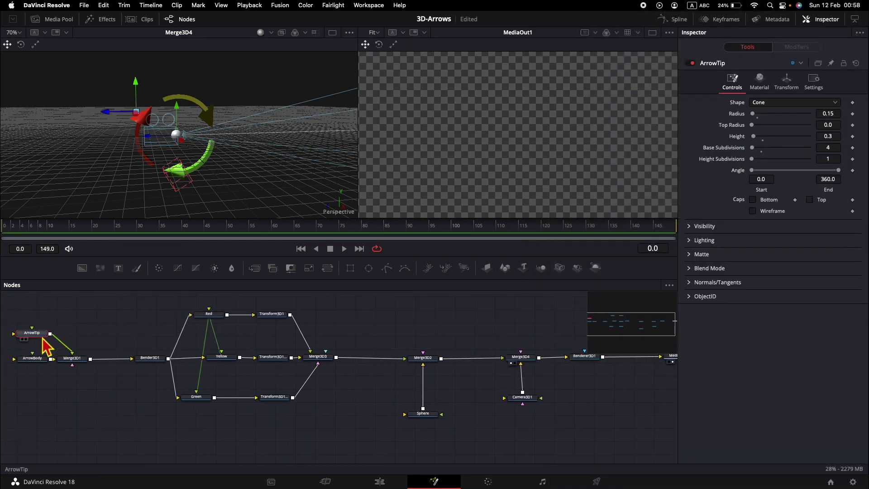
pyautogui.click(761, 84)
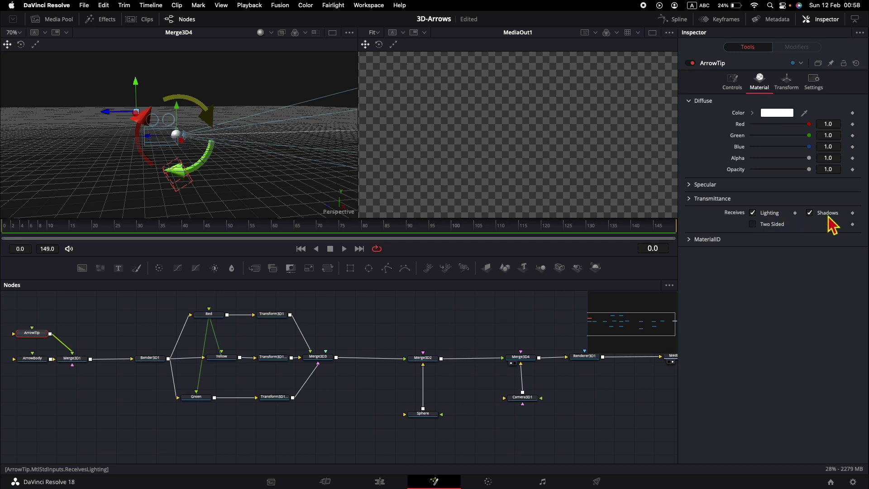
pyautogui.click(32, 358)
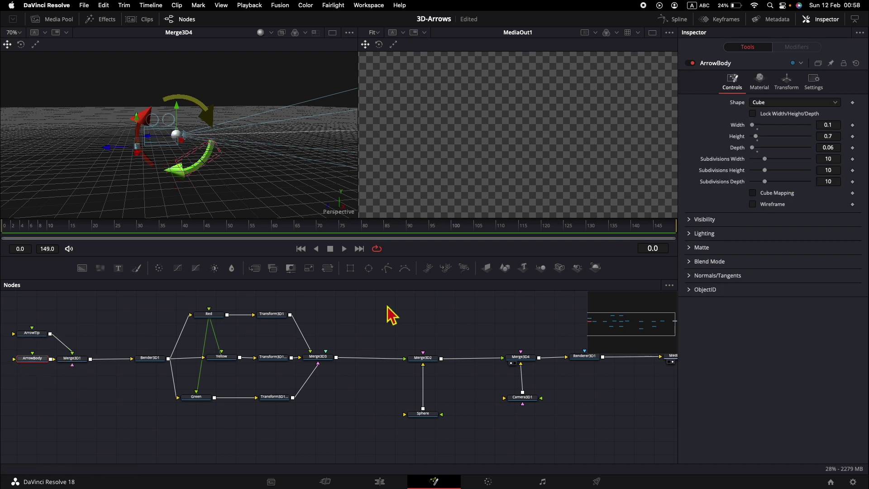
pyautogui.click(760, 83)
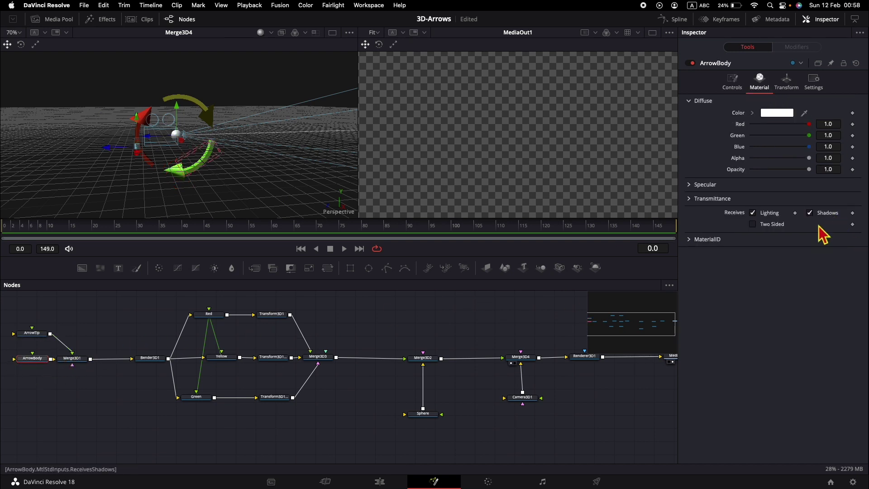
pyautogui.click(436, 415)
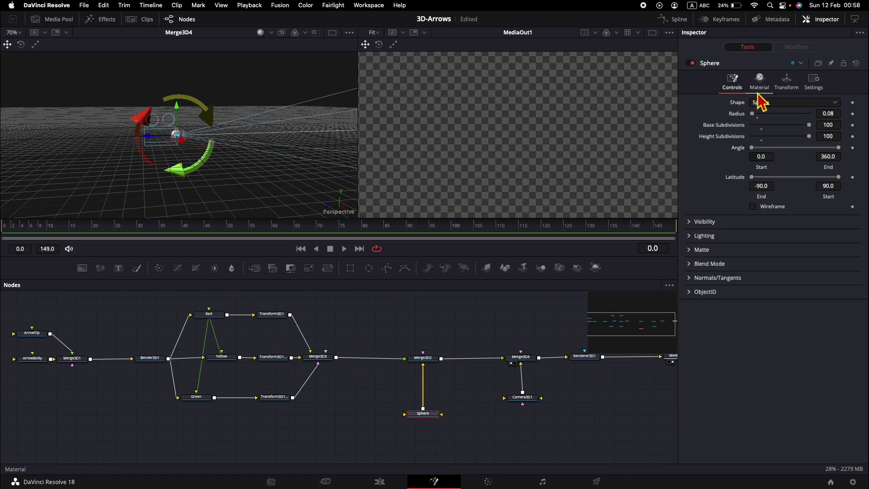
pyautogui.click(759, 83)
# Step: Add an Ambient Light node connected to Merge3D4 and place it above the merge
pyautogui.hscroll(5, 311, 365)
pyautogui.click(313, 362)
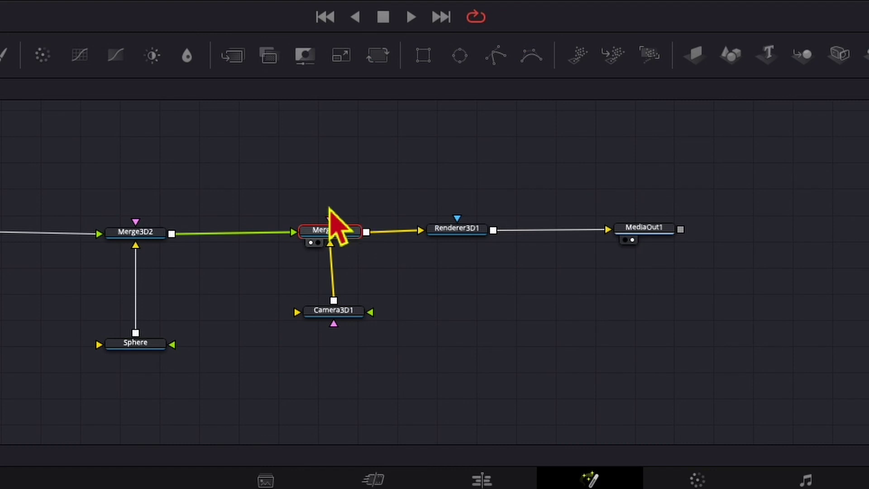
pyautogui.hotkey('shift', 'space')
pyautogui.write('ambine')
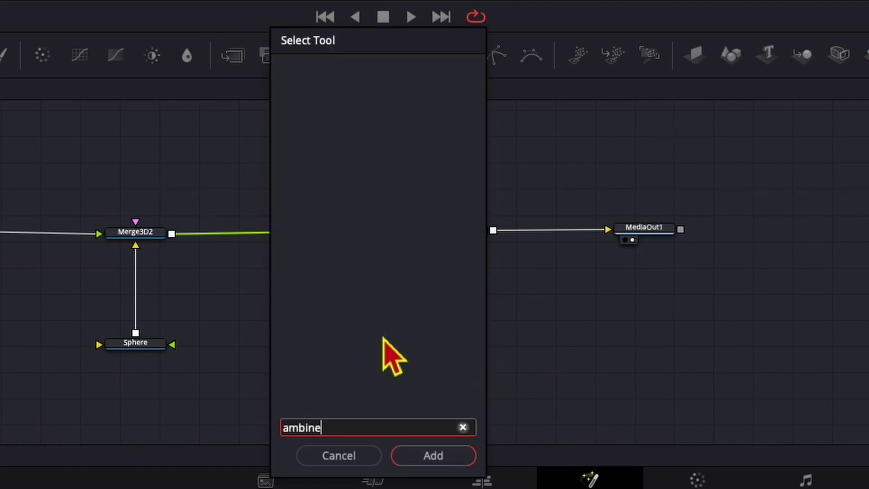
pyautogui.press('BackSpace')
pyautogui.press('Return')
pyautogui.moveTo(150, 376); pyautogui.dragTo(351, 139)
pyautogui.moveTo(372, 194); pyautogui.dragTo(297, 175)
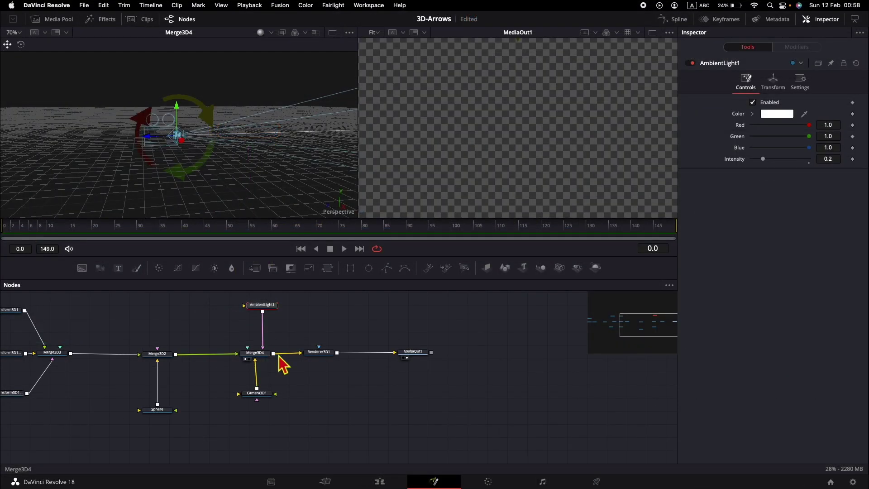
# Step: Rotate Merge3D2 by 90 degrees around Y
pyautogui.click(237, 303)
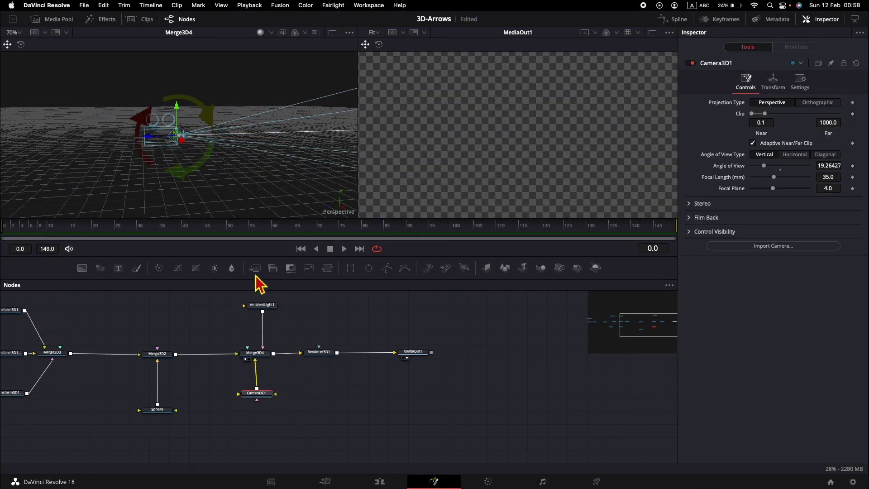
pyautogui.hscroll(-10, 174, 312)
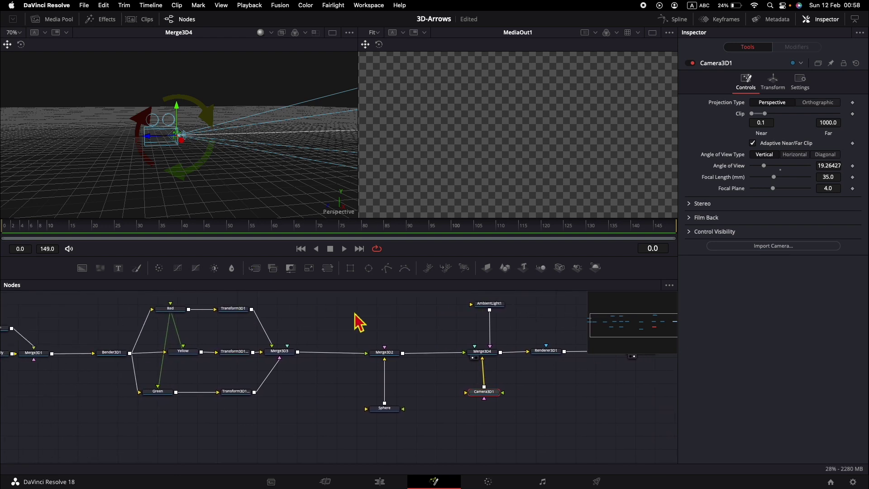
pyautogui.click(400, 352)
pyautogui.hscroll(6, 415, 334)
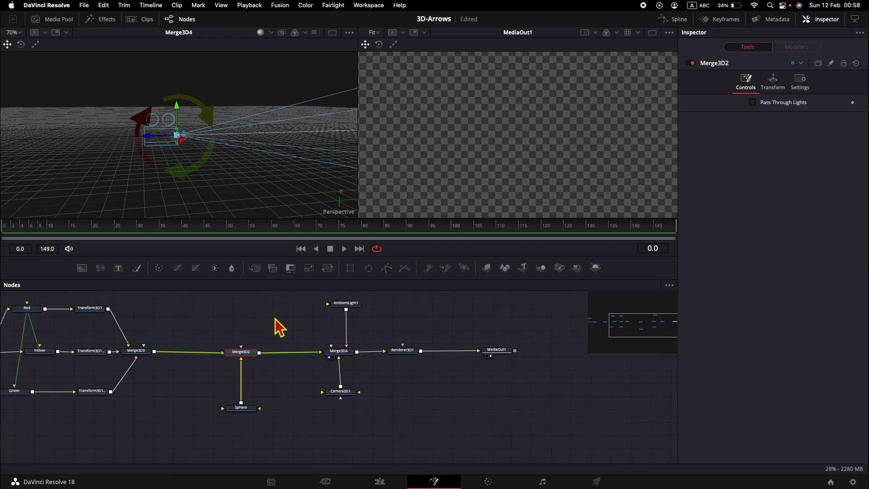
pyautogui.click(774, 82)
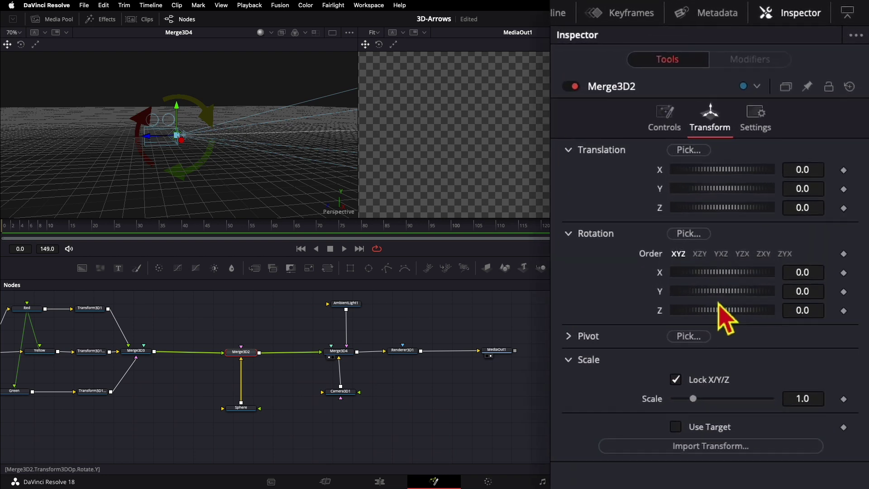
pyautogui.click(815, 292)
pyautogui.write('9')
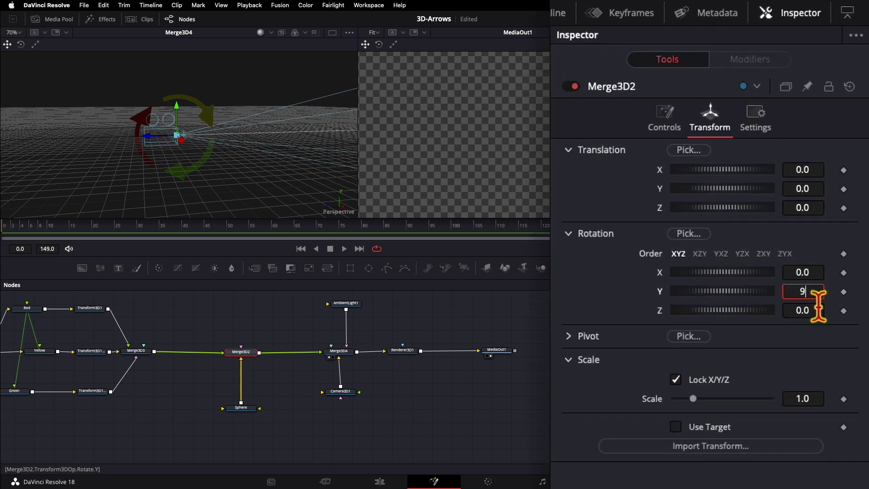
pyautogui.write('0')
pyautogui.press('Tab')
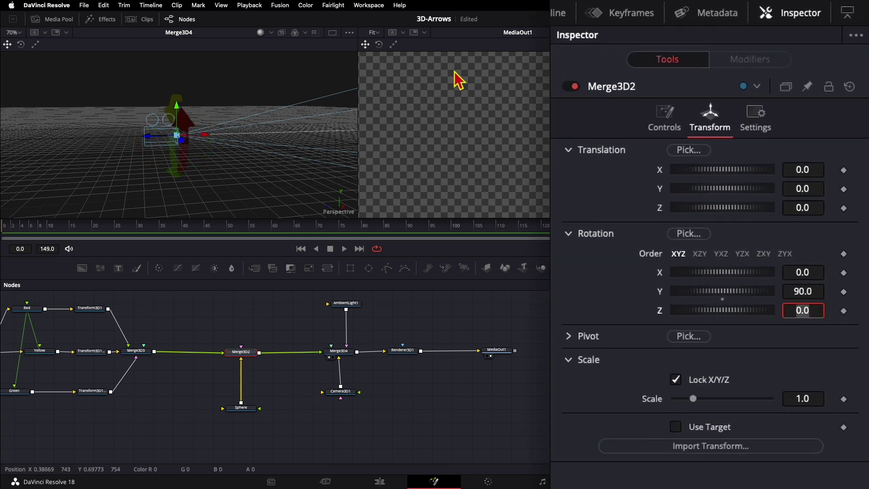
# Step: Move Camera3D1 back to a Z translation of 5.22 to frame all three arrows and the sphere
pyautogui.click(237, 150)
pyautogui.press('w')
pyautogui.moveTo(309, 133); pyautogui.dragTo(250, 132)
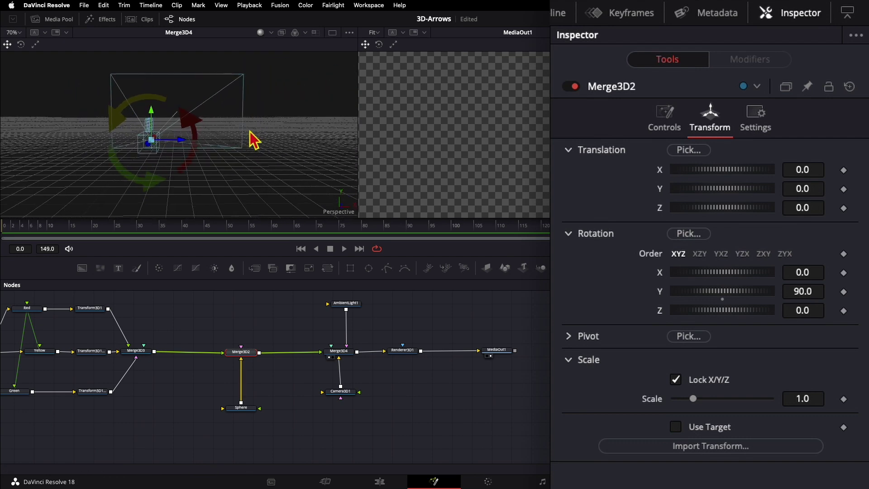
pyautogui.click(340, 392)
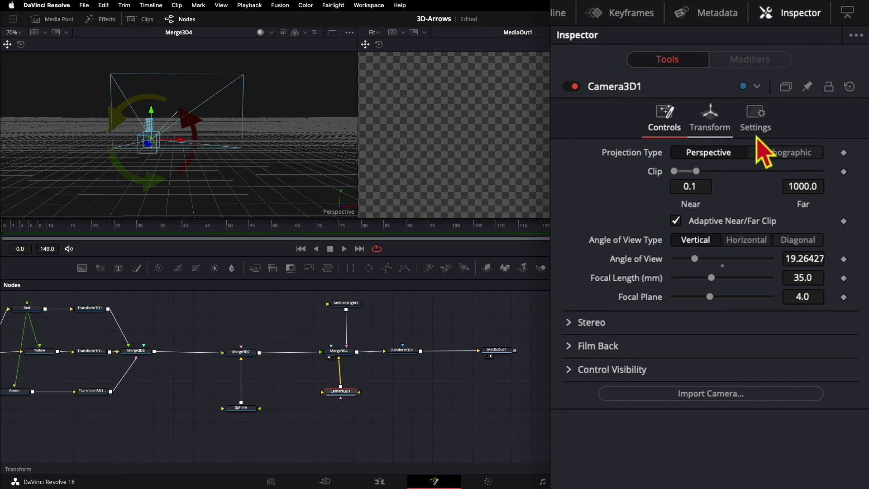
pyautogui.click(729, 134)
pyautogui.moveTo(727, 206); pyautogui.dragTo(714, 185)
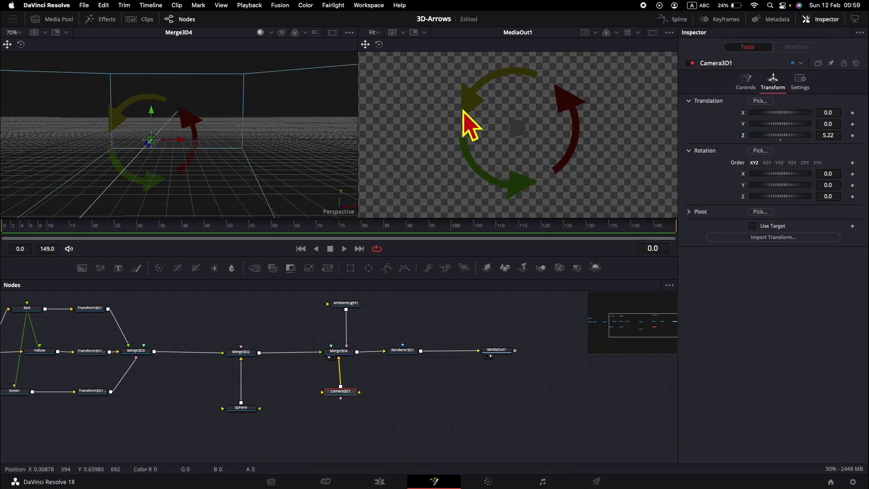
# Step: Set the intensity of AmbientLight1 to 0.75
pyautogui.click(277, 304)
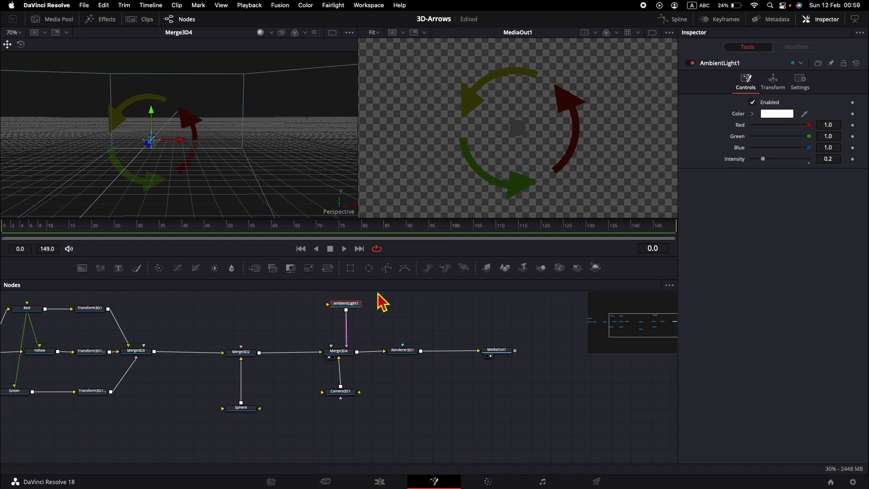
pyautogui.click(832, 160)
pyautogui.write('0.75')
pyautogui.press('Return')
# Step: Move the Camera3D1 node aside, add a Spot Light node feeding Merge3D4, and set its intensity to 0.803
pyautogui.moveTo(346, 392); pyautogui.dragTo(338, 419)
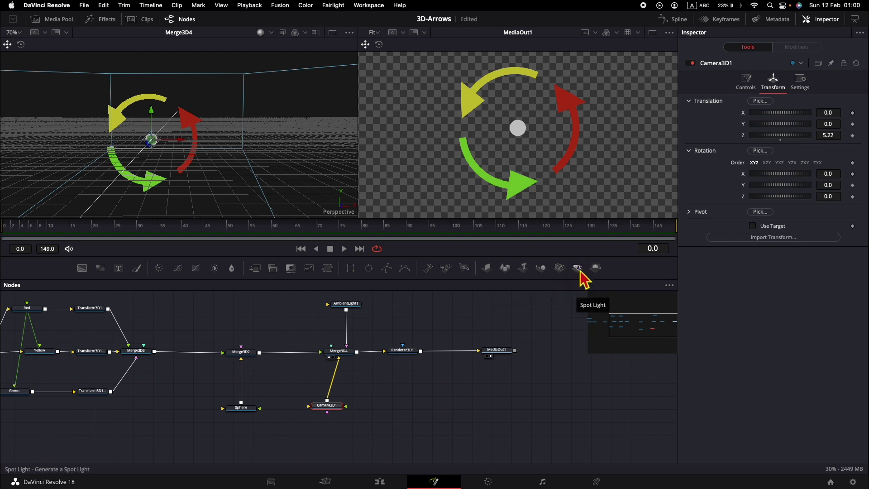
pyautogui.moveTo(582, 271); pyautogui.dragTo(349, 360)
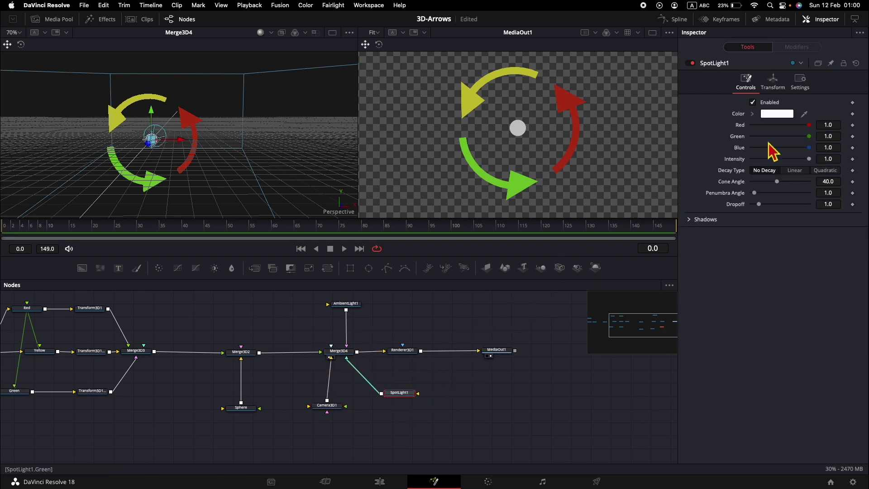
pyautogui.click(834, 161)
pyautogui.write('0.')
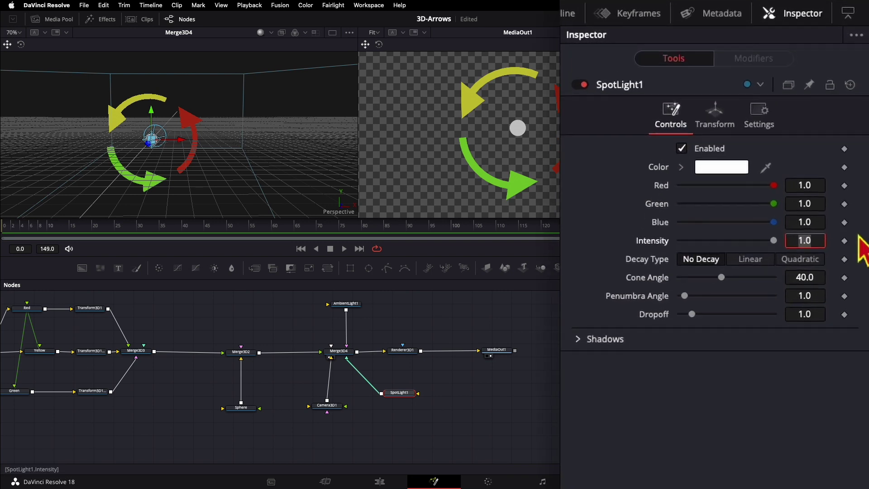
pyautogui.press('Tab')
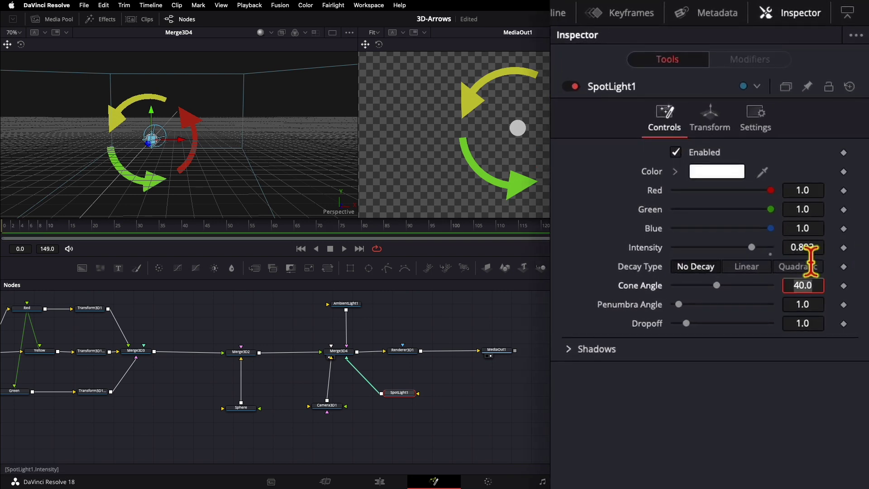
# Step: Set the spotlight's decay type to Quadratic with a decay rate of 0.591
pyautogui.click(798, 267)
pyautogui.click(810, 286)
pyautogui.write('0.591')
pyautogui.press('Tab')
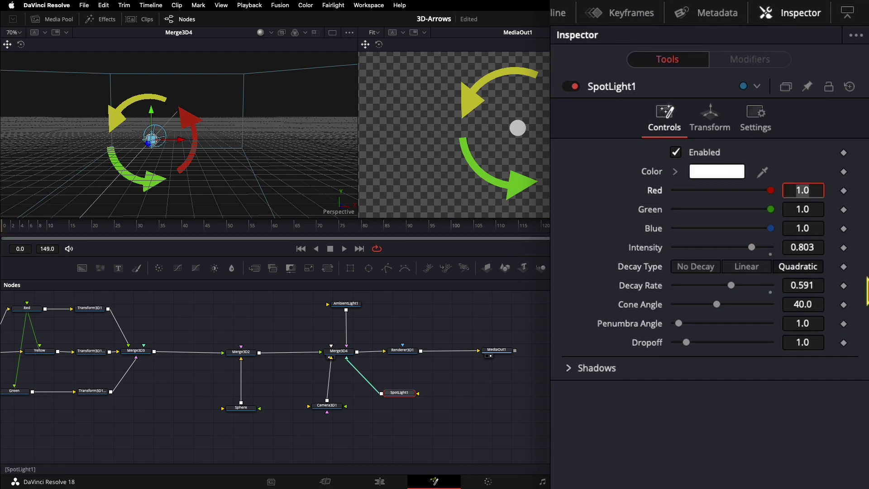
# Step: View SpotLight1 in place of Merge3D4 and set its cone angle to 68, penumbra angle to 18.58 and dropoff to 9.1
pyautogui.click(810, 304)
pyautogui.click(405, 393)
pyautogui.moveTo(408, 399); pyautogui.dragTo(222, 131)
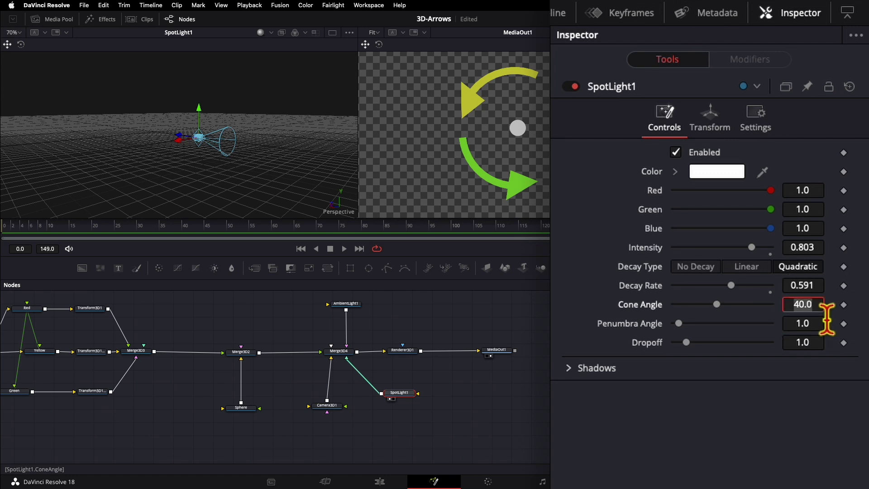
pyautogui.press('Tab')
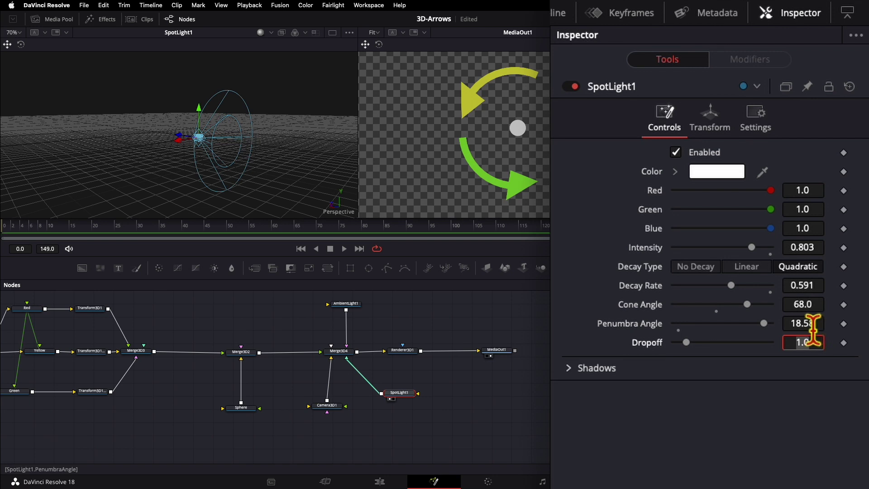
pyautogui.write('.1')
pyautogui.press('Tab')
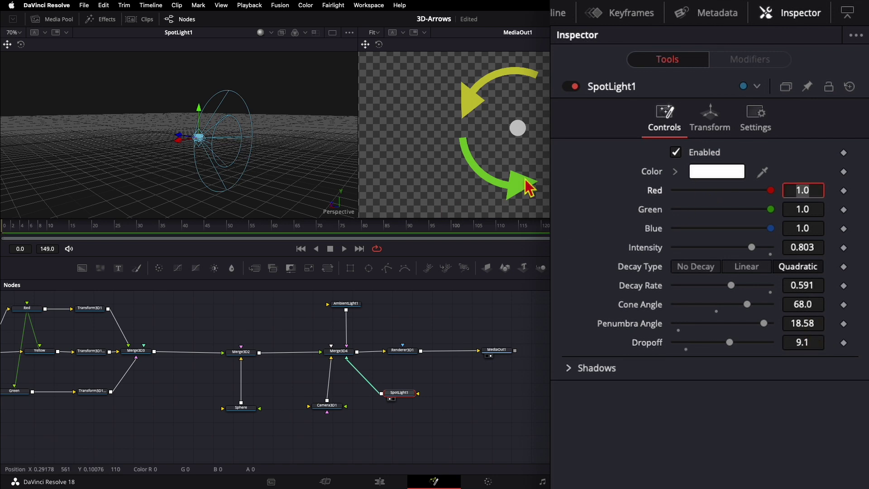
# Step: Set the spotlight's translation to X 2.058, Y -0.087 and Z -0.29
pyautogui.click(713, 127)
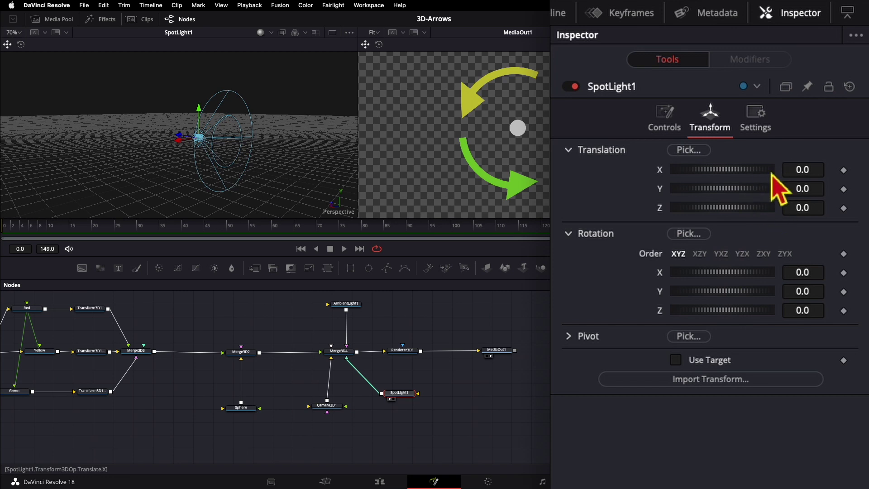
pyautogui.click(817, 171)
pyautogui.write('2.0')
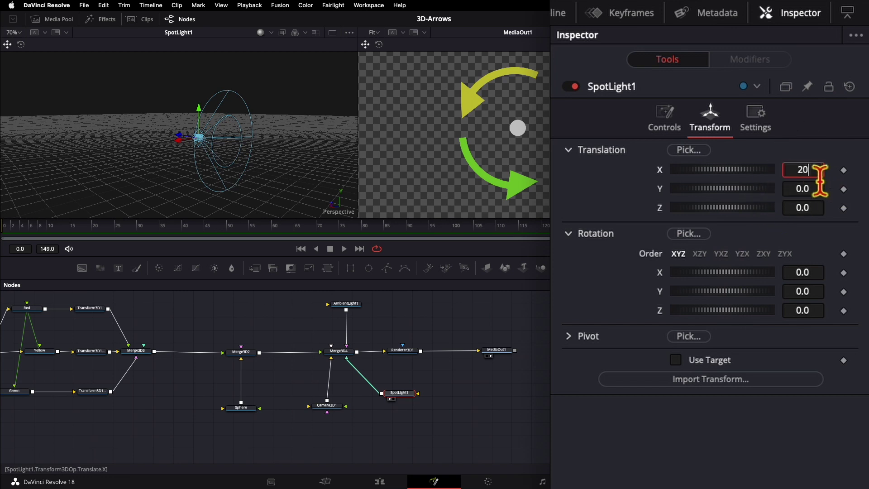
pyautogui.write('58')
pyautogui.press('Tab')
pyautogui.write('-0.087')
pyautogui.press('Tab')
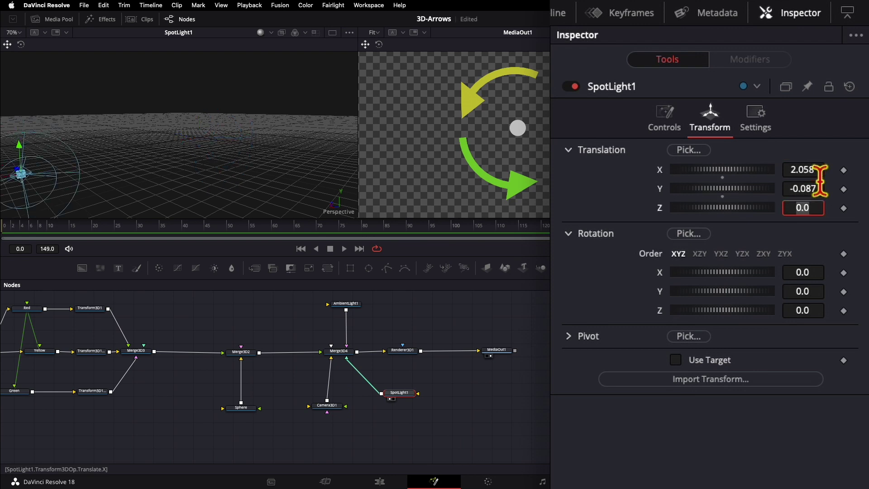
pyautogui.write('-0.29')
pyautogui.press('Tab')
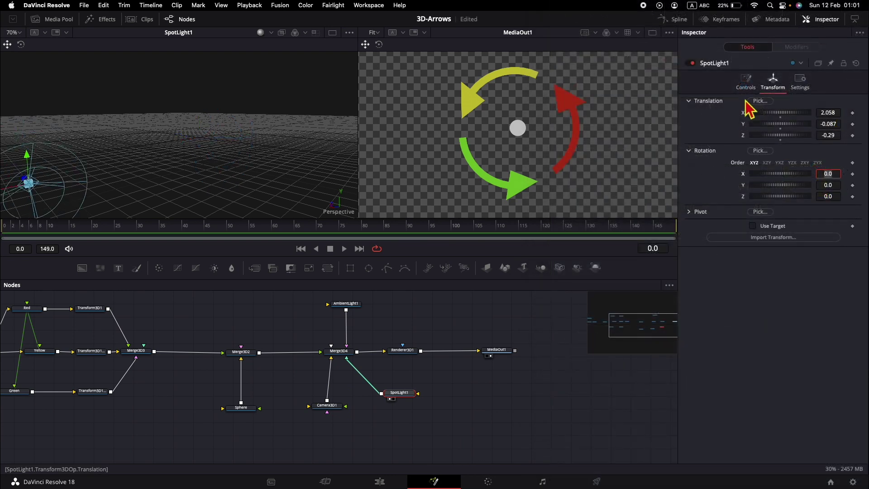
# Step: Enable Use Target in the transform settings of SpotLight1
pyautogui.moveTo(206, 158); pyautogui.dragTo(263, 140)
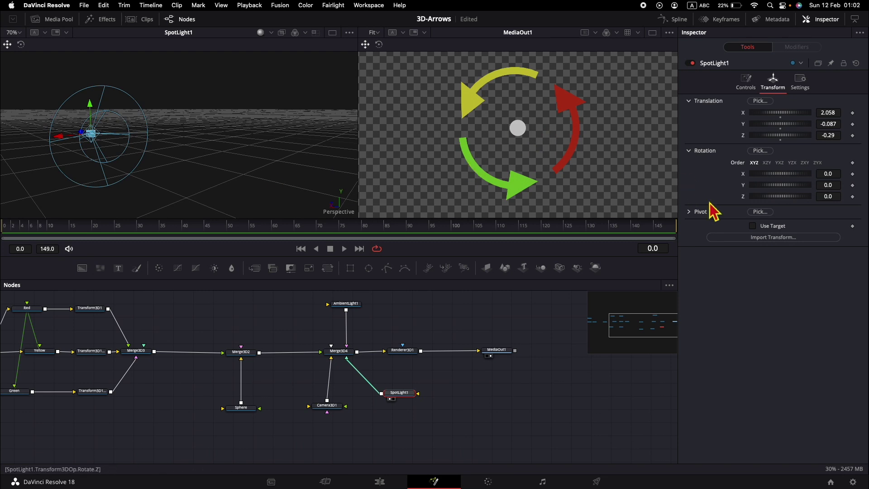
pyautogui.click(753, 226)
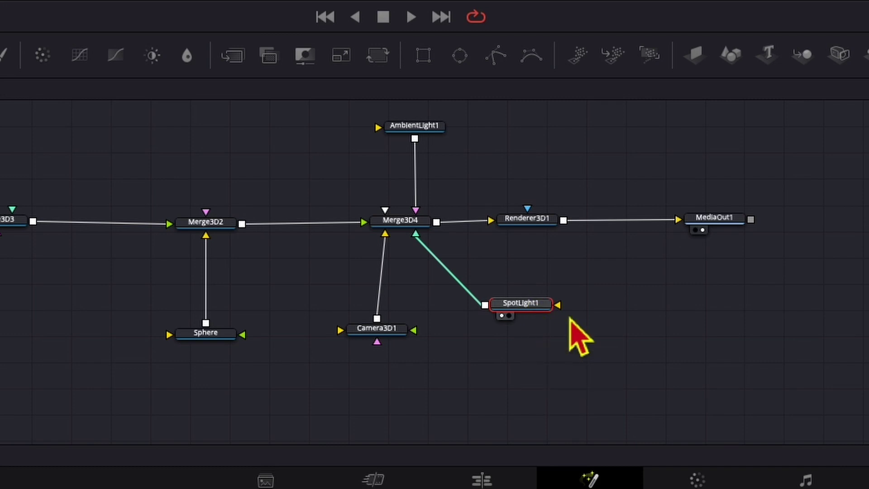
# Step: Paste the copied SpotLight1 as an instance and connect it to Merge3D4
pyautogui.click(602, 282)
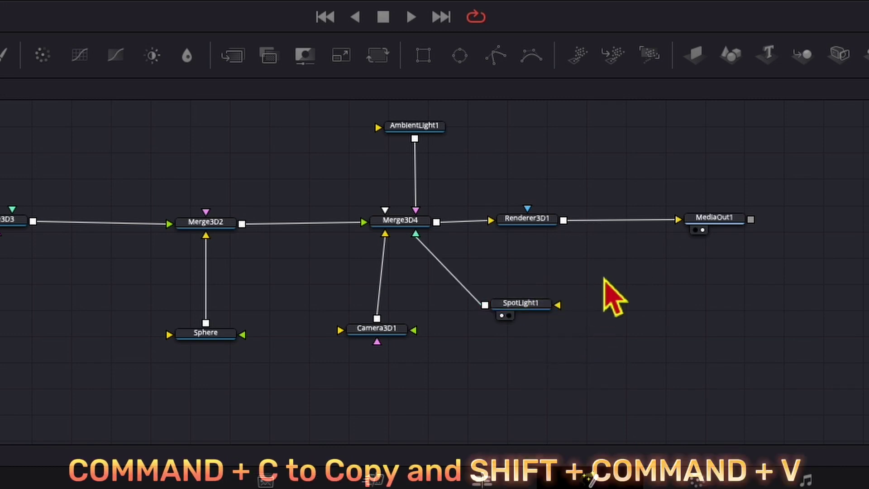
pyautogui.press('shift+super+v')
pyautogui.moveTo(602, 274); pyautogui.dragTo(414, 228)
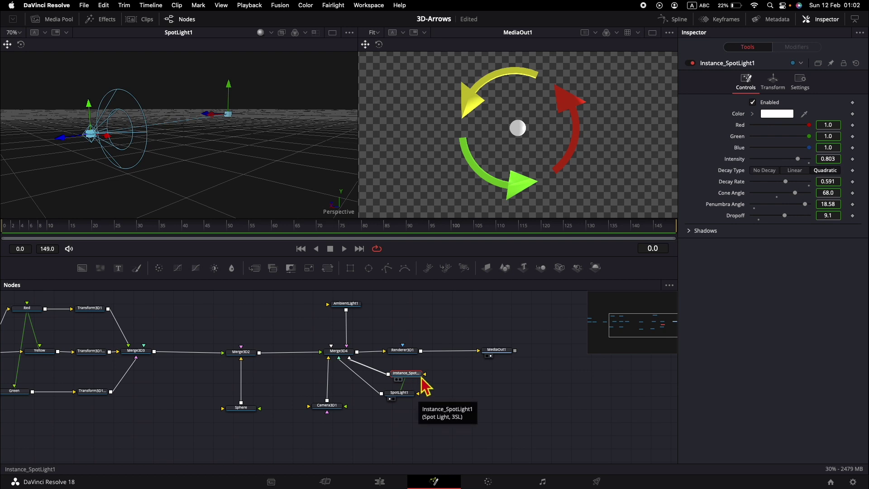
# Step: Deinstance the X translation of Instance_SpotLight1 and set it to -2.058
pyautogui.click(773, 81)
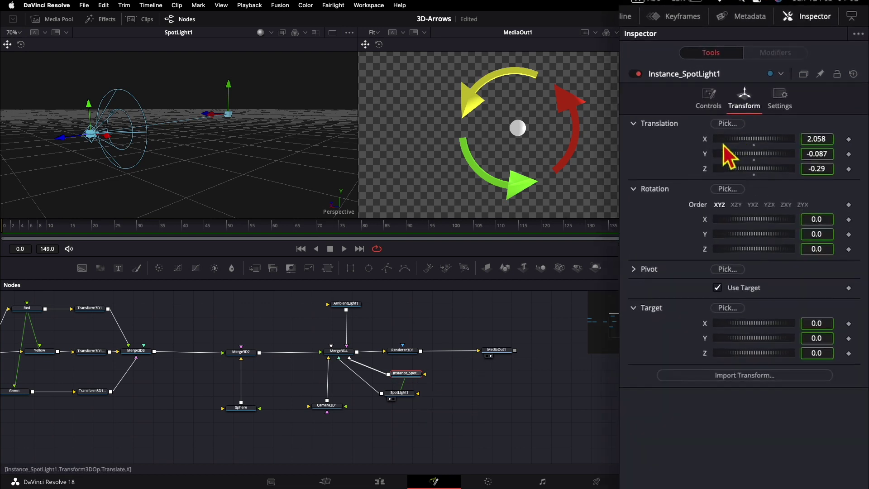
pyautogui.rightClick(702, 135)
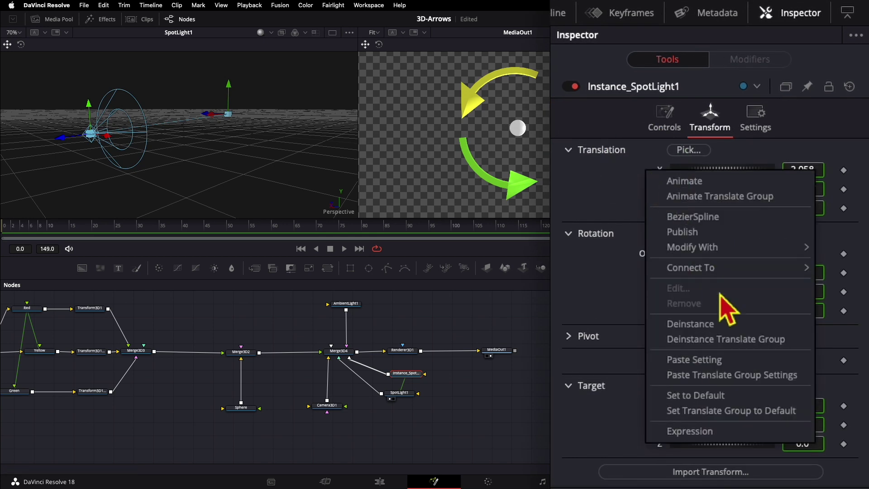
pyautogui.click(747, 324)
pyautogui.click(797, 170)
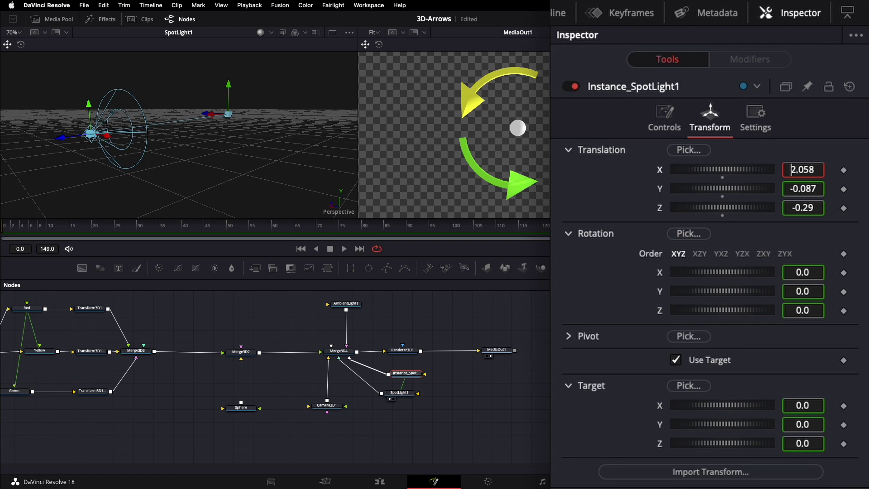
pyautogui.write('-')
pyautogui.press('Return')
# Step: Set the Z and Y translation of Instance_SpotLight1 to 0
pyautogui.moveTo(317, 109)
pyautogui.mouseDown()
pyautogui.moveTo(229, 129)
pyautogui.moveTo(278, 136)
pyautogui.moveTo(324, 122)
pyautogui.moveTo(316, 123)
pyautogui.mouseUp()
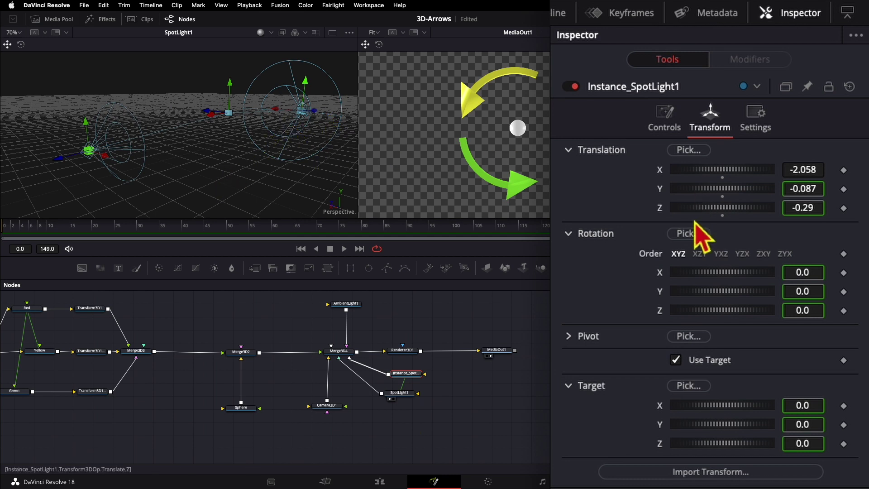
pyautogui.moveTo(719, 212); pyautogui.dragTo(735, 217)
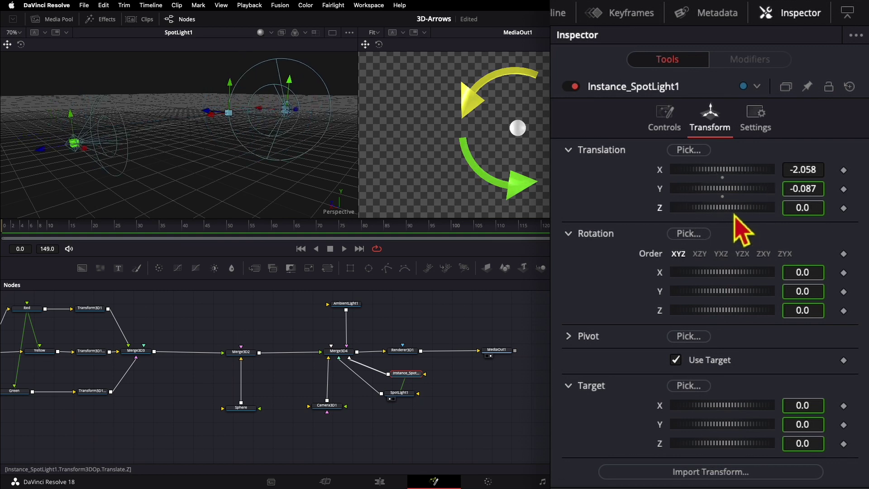
pyautogui.moveTo(730, 193)
pyautogui.mouseDown()
pyautogui.moveTo(753, 196)
pyautogui.moveTo(721, 199)
pyautogui.moveTo(767, 199)
pyautogui.moveTo(727, 197)
pyautogui.moveTo(738, 201)
pyautogui.moveTo(723, 206)
pyautogui.mouseUp()
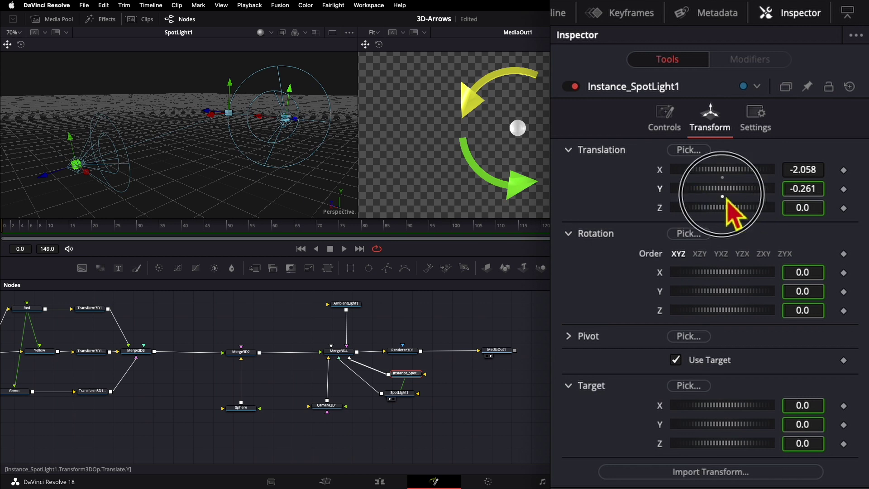
pyautogui.doubleClick(726, 199)
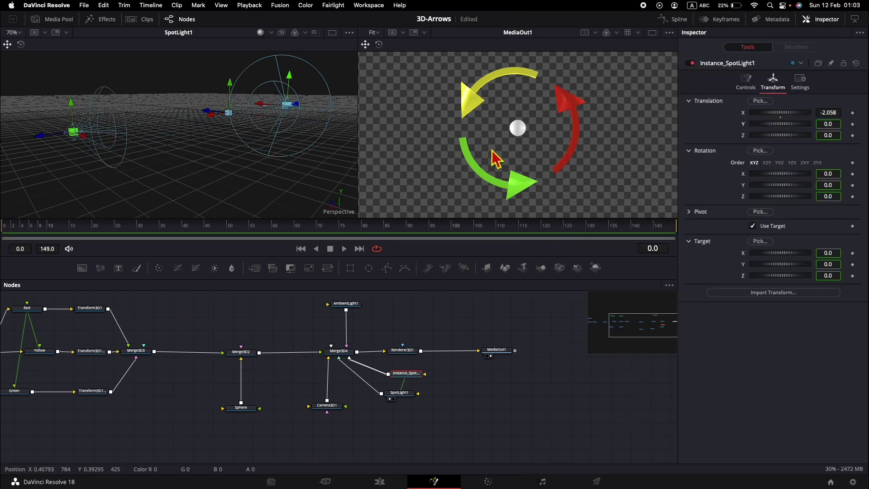
# Step: Add the Steel template from the Fusion shaders to the empty node area between Merge3D3 and the Sphere
pyautogui.hscroll(-3, 374, 343)
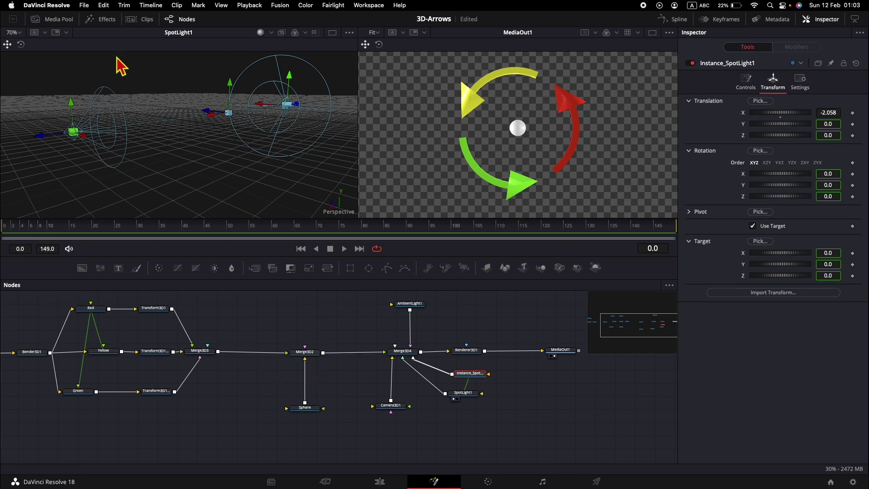
pyautogui.click(108, 20)
pyautogui.click(6, 60)
pyautogui.click(25, 78)
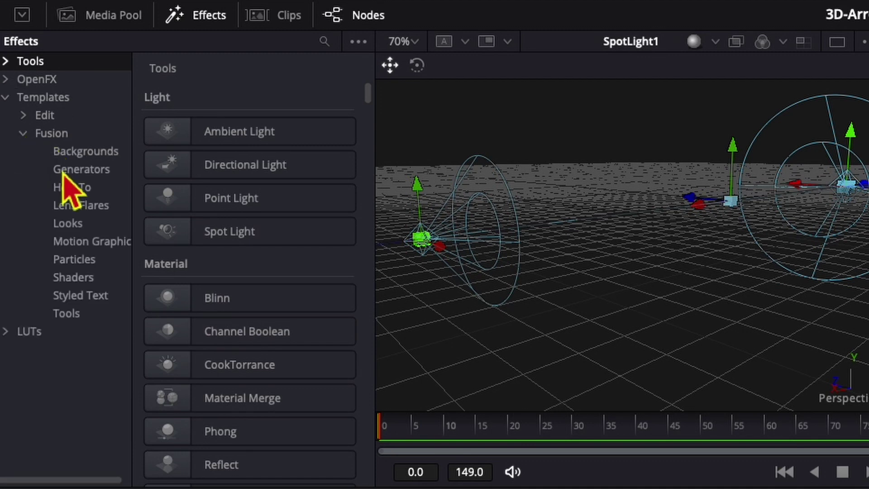
pyautogui.click(83, 278)
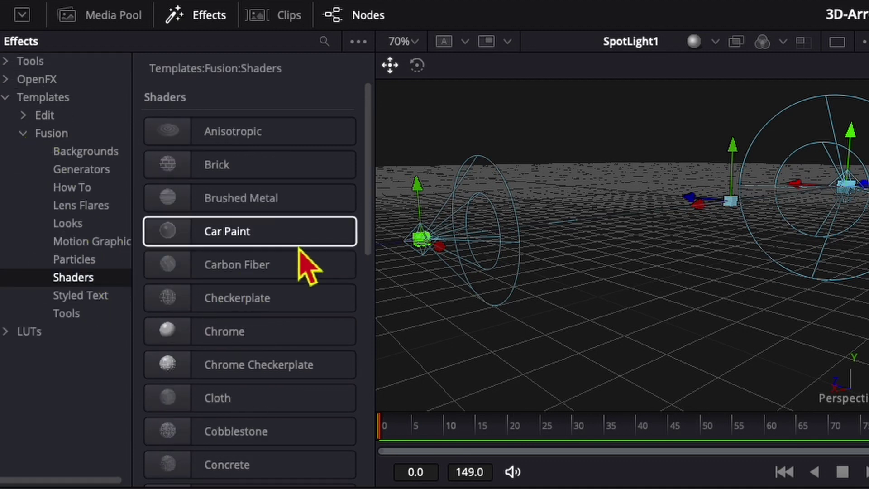
pyautogui.scroll(-10, 308, 269)
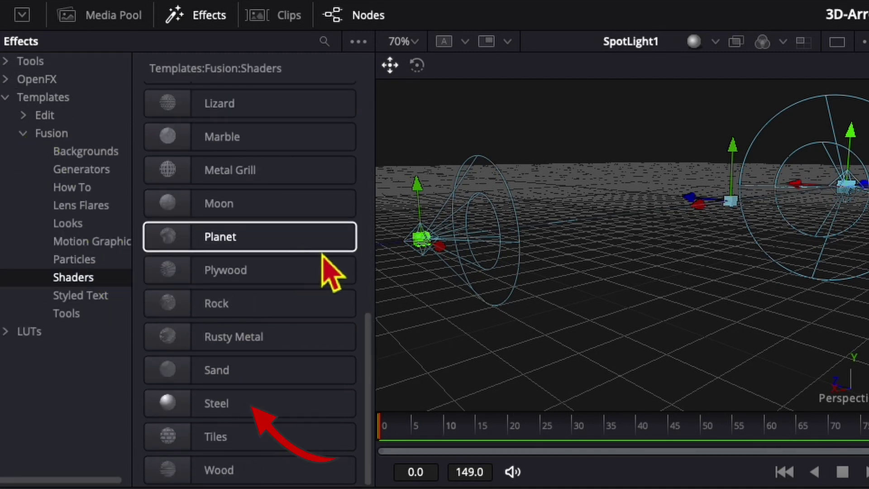
pyautogui.moveTo(200, 409); pyautogui.dragTo(244, 386)
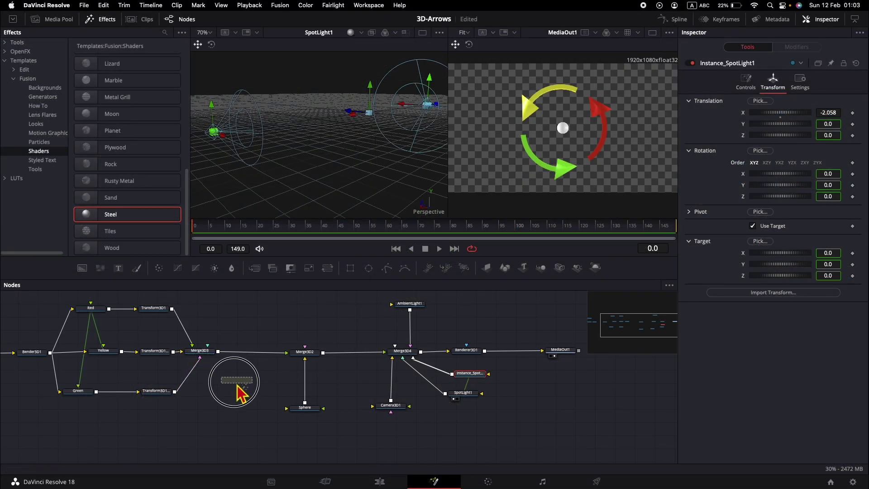
# Step: Add a Replace Material 3D node beside the CoolMetal node
pyautogui.hotkey('shift', 'space')
pyautogui.write('ambi')
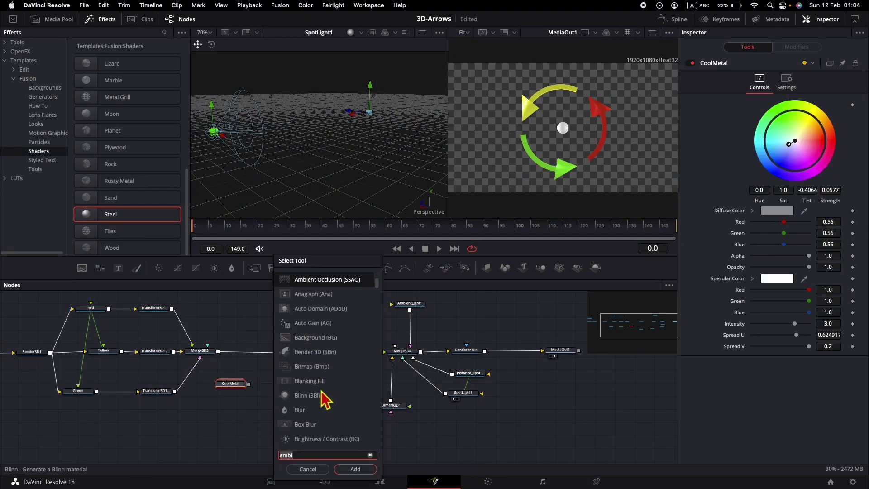
pyautogui.press('BackSpace')
pyautogui.press('BackSpace')
pyautogui.press('BackSpace')
pyautogui.press('BackSpace')
pyautogui.write('repl')
pyautogui.press('Return')
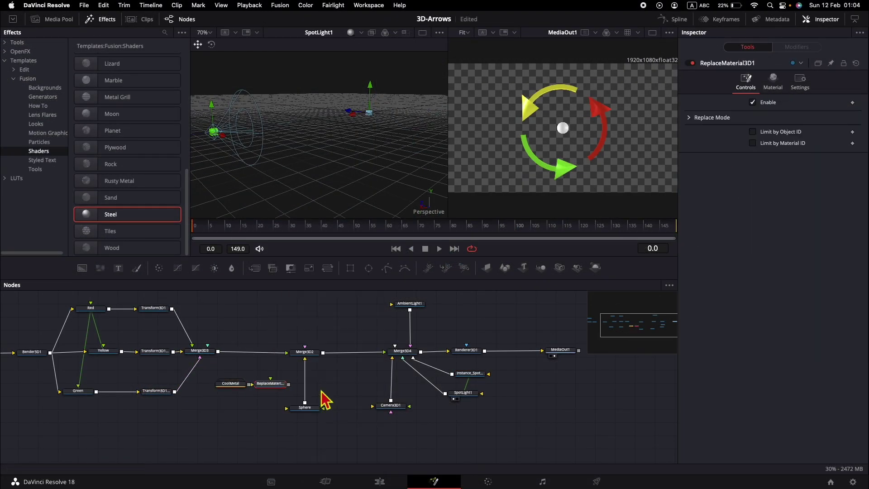
# Step: Insert ReplaceMaterial3D1 between Sphere and Merge3D2 and feed CoolMetal's output into its material input
pyautogui.moveTo(267, 387); pyautogui.dragTo(320, 388)
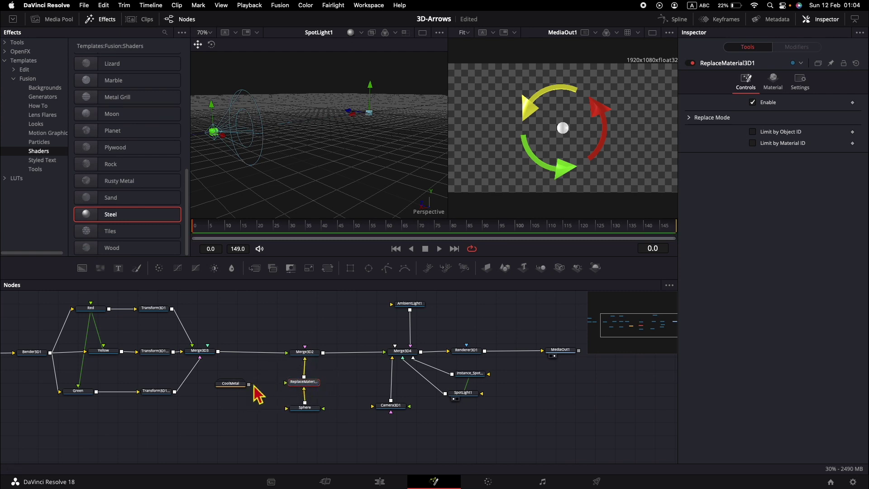
pyautogui.moveTo(249, 384); pyautogui.dragTo(301, 382)
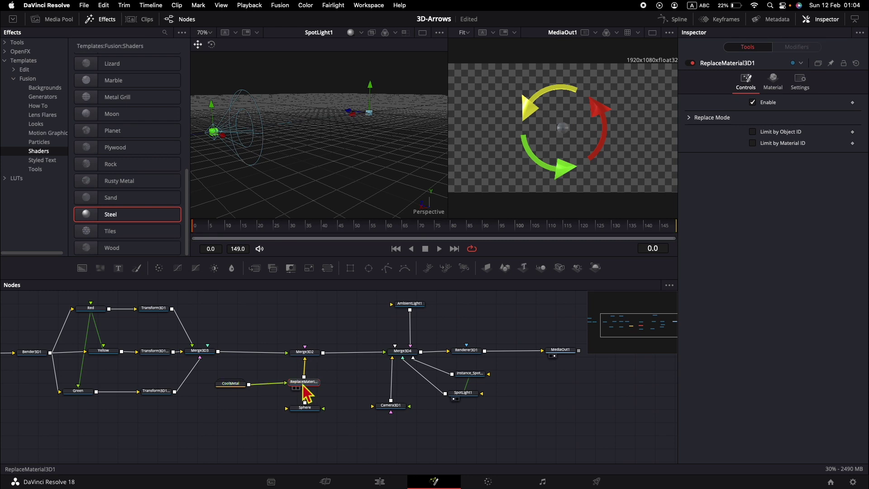
pyautogui.scroll(5, 572, 150)
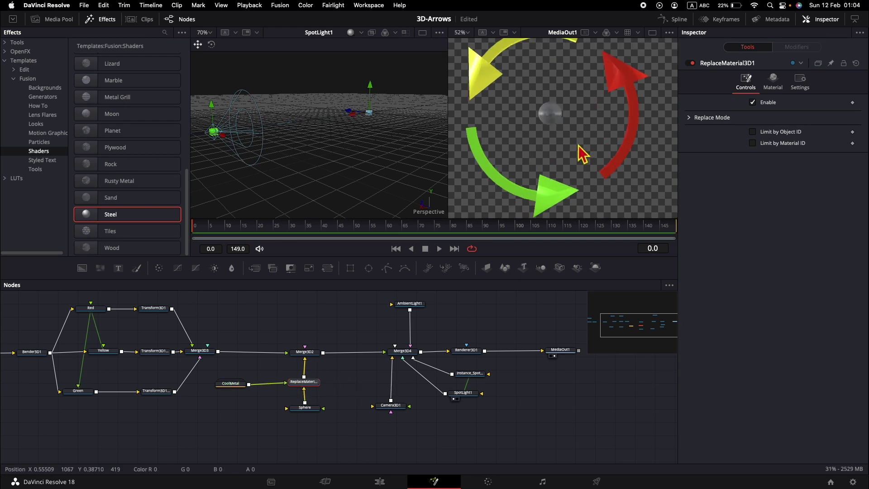
pyautogui.scroll(-3, 589, 135)
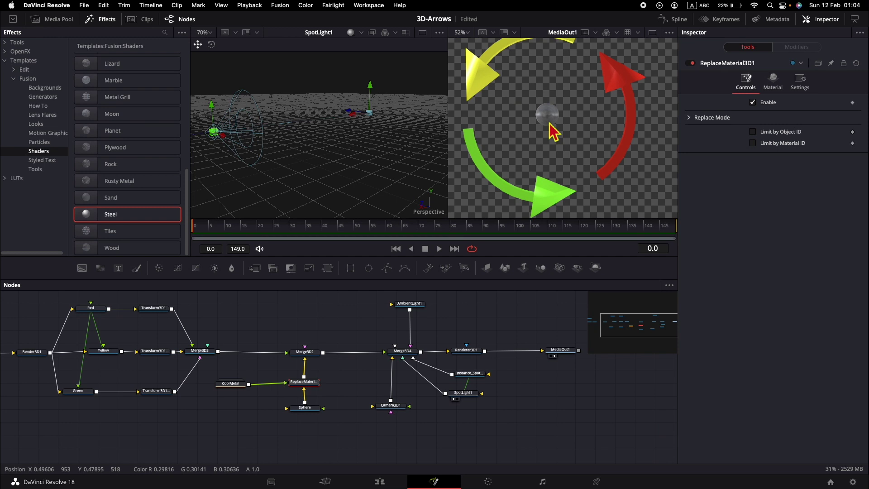
# Step: Add an Edge Detect node fed by Renderer3D1 and merge its output over the render before MediaOut1
pyautogui.moveTo(561, 349); pyautogui.dragTo(524, 354)
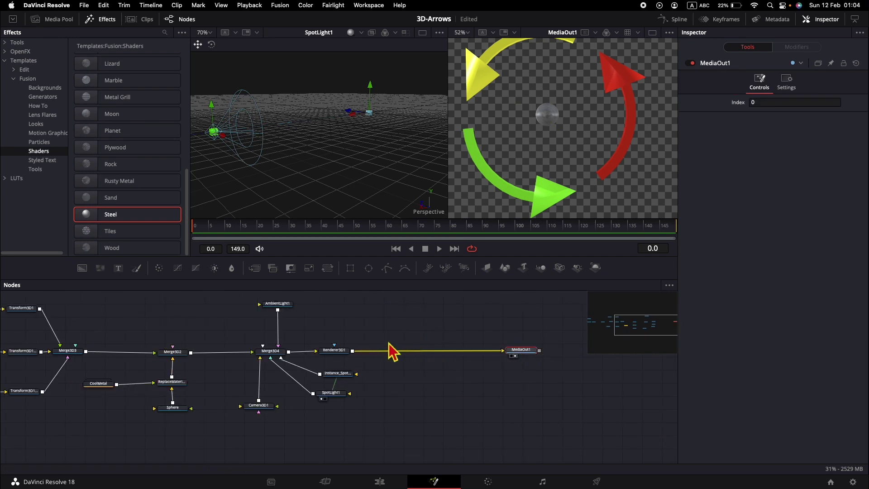
pyautogui.hotkey('shift', 'space')
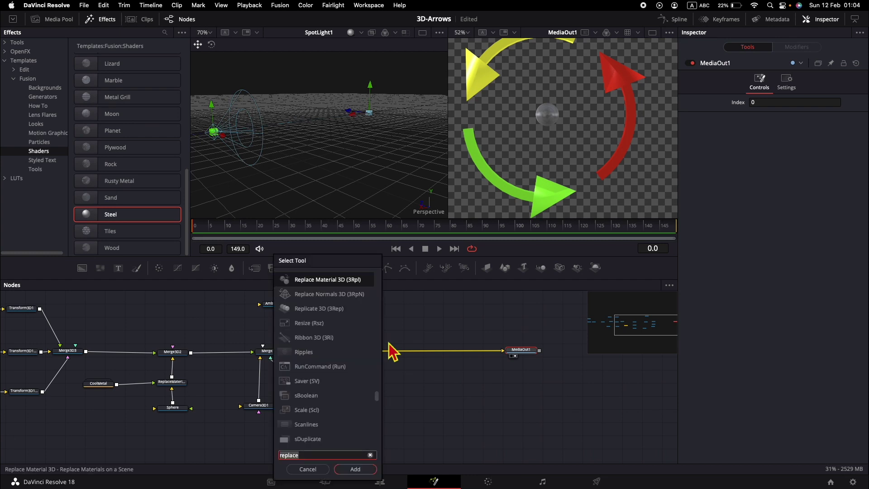
pyautogui.write('edge')
pyautogui.press('Return')
pyautogui.moveTo(532, 353); pyautogui.dragTo(408, 306)
pyautogui.moveTo(481, 341); pyautogui.dragTo(415, 319)
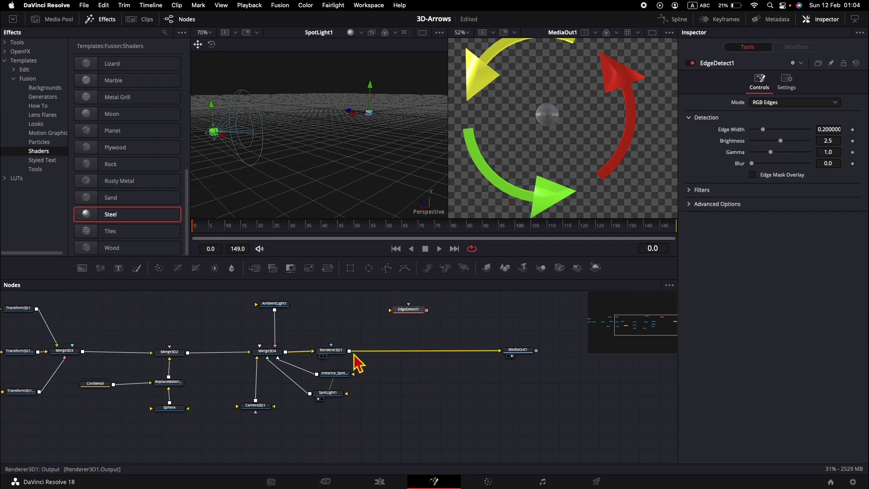
pyautogui.moveTo(350, 350)
pyautogui.mouseDown()
pyautogui.moveTo(398, 312)
pyautogui.moveTo(356, 365)
pyautogui.mouseUp()
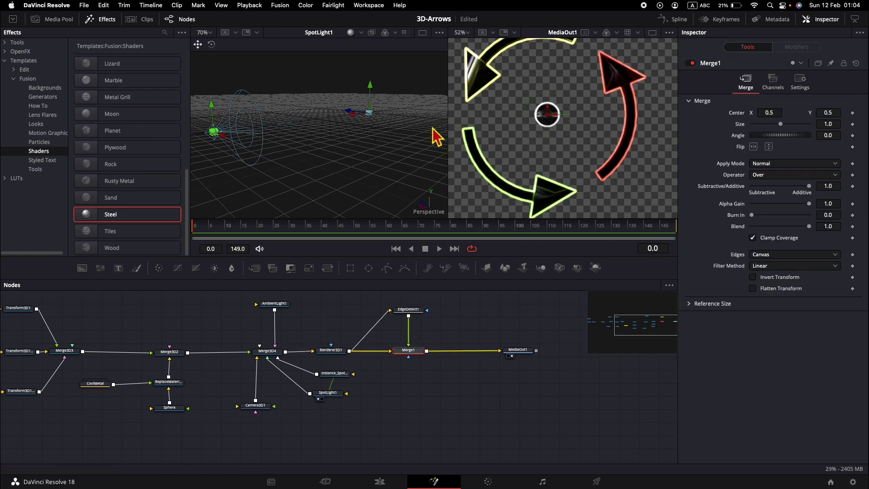
# Step: Close the effects library and show the whole MediaOut1 image in a single viewer
pyautogui.click(111, 23)
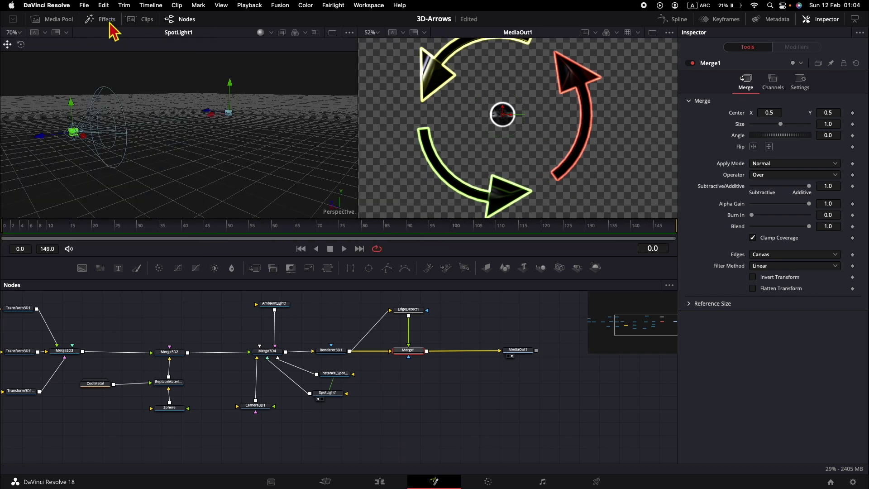
pyautogui.click(652, 33)
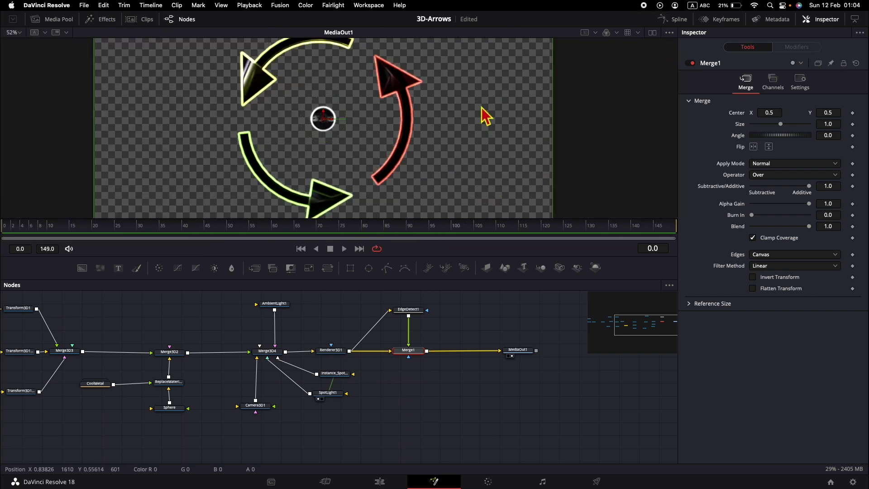
pyautogui.scroll(-3, 486, 116)
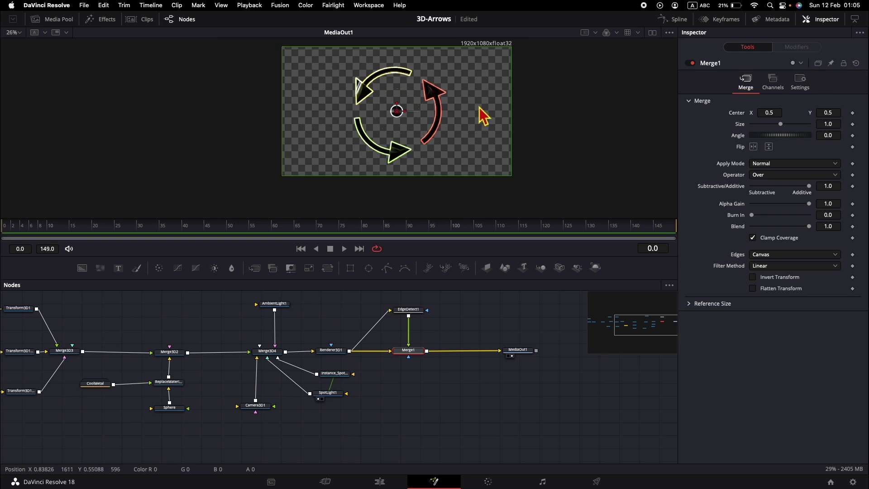
# Step: Set Merge1's apply mode to Dissolve and its blend to 0.205
pyautogui.click(774, 164)
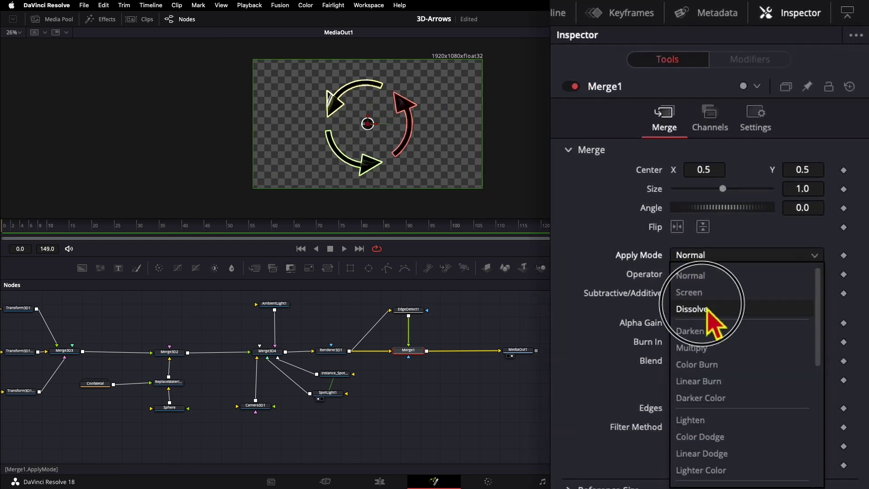
pyautogui.click(767, 193)
pyautogui.click(802, 293)
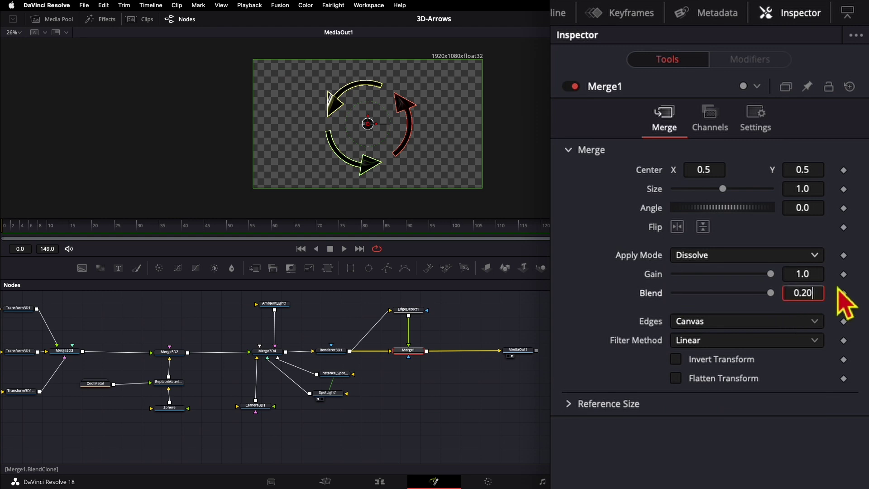
pyautogui.write('0.205')
pyautogui.press('Return')
# Step: Set EdgeDetect1's edge width to 0.205, brightness to 4.567 and gamma to 0.89
pyautogui.click(407, 309)
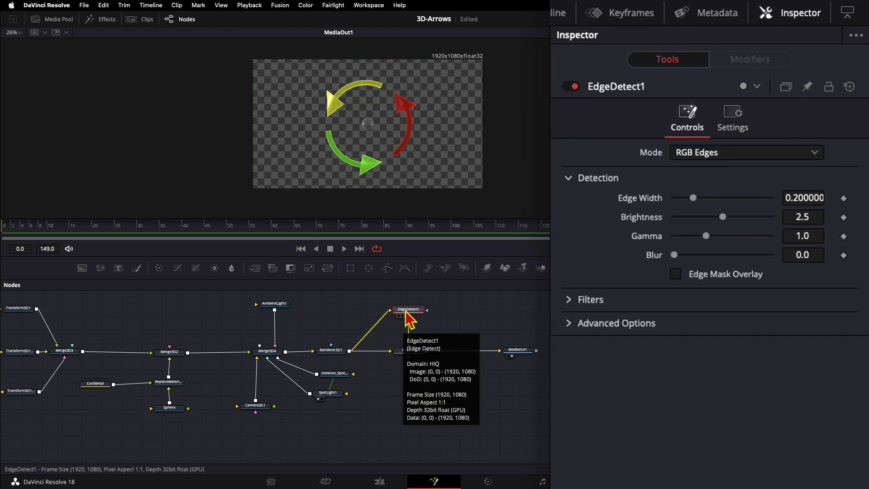
pyautogui.click(804, 198)
pyautogui.write('0.205')
pyautogui.press('Tab')
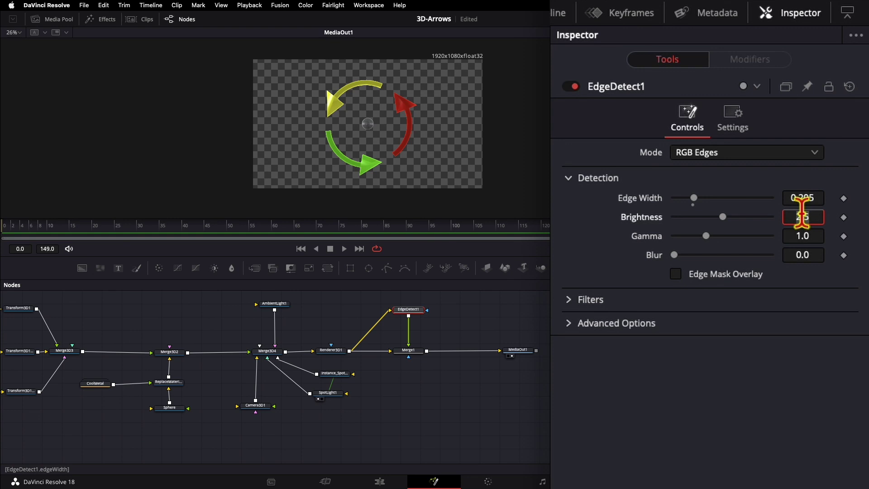
pyautogui.press('Tab')
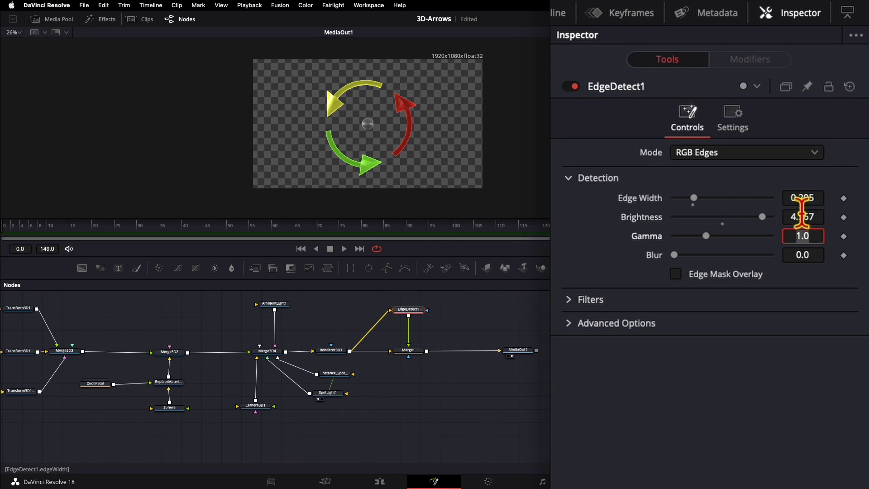
pyautogui.write('0.89')
pyautogui.press('Tab')
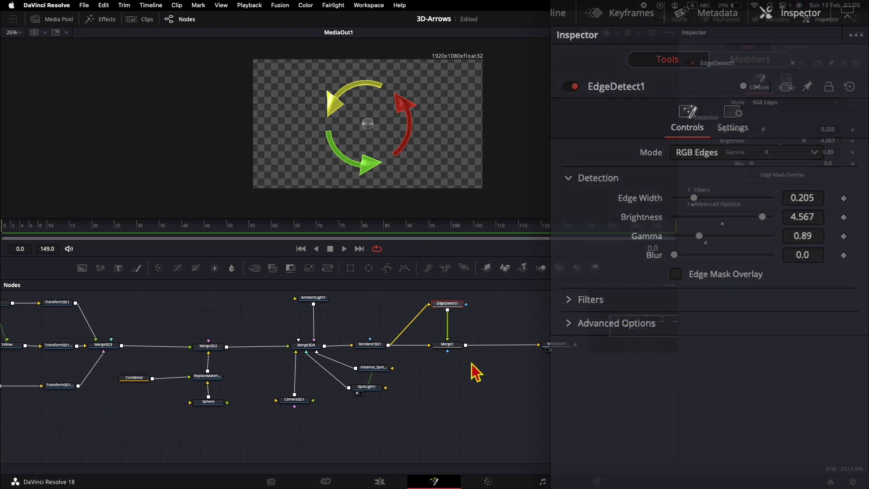
# Step: Examine Merge3D3 and Merge3D2 in the node tree, including Merge3D2's X rotation control
pyautogui.scroll(3, 474, 367)
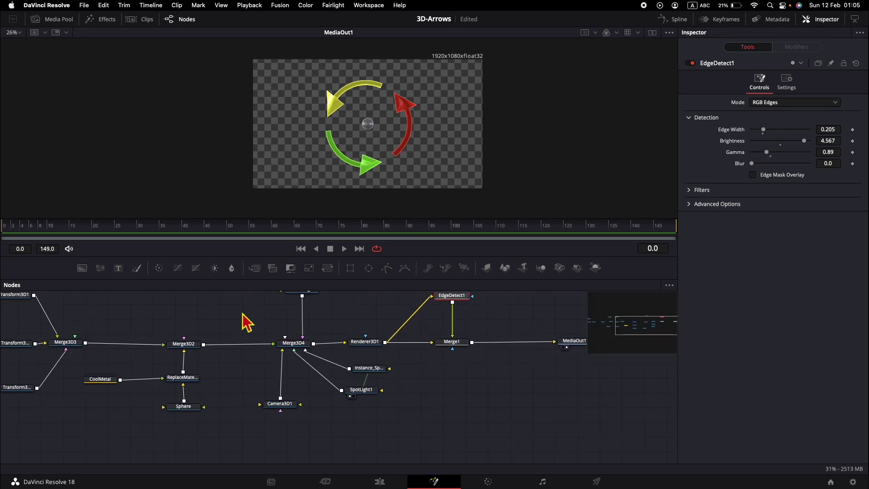
pyautogui.hscroll(-10, 245, 323)
pyautogui.click(271, 342)
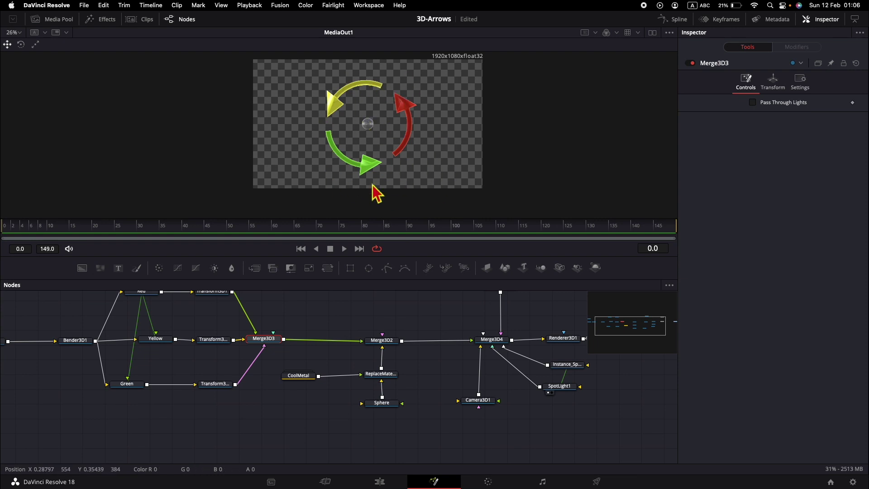
pyautogui.hscroll(6, 271, 330)
pyautogui.scroll(2, 290, 346)
pyautogui.hscroll(-2, 289, 347)
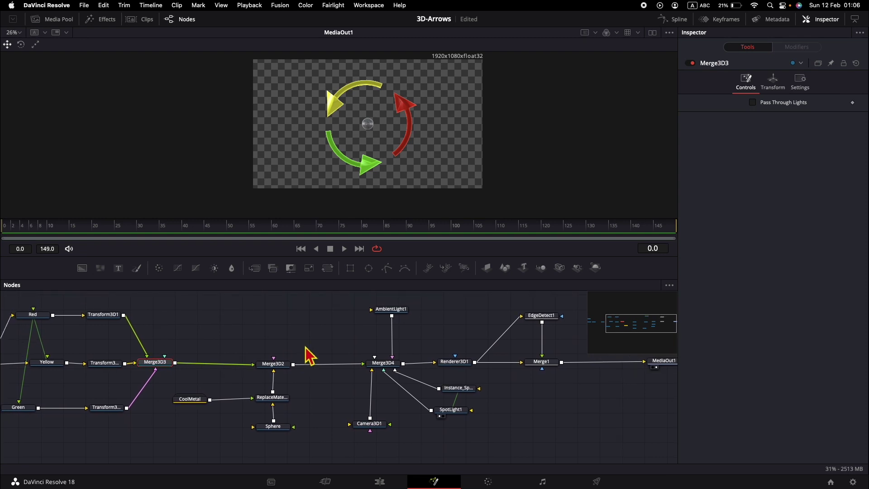
pyautogui.click(286, 367)
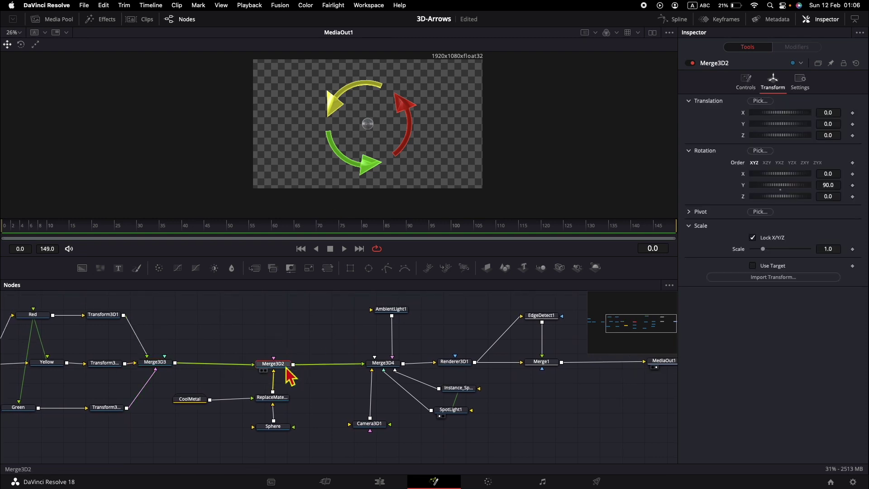
pyautogui.moveTo(774, 173)
pyautogui.mouseDown()
pyautogui.moveTo(781, 184)
pyautogui.moveTo(772, 185)
pyautogui.mouseUp()
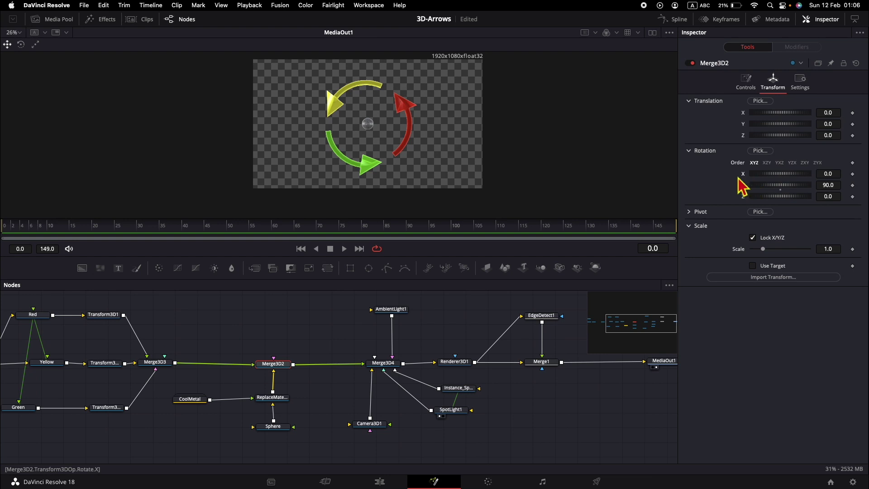
# Step: Enlarge the steel sphere slightly through the Sphere node's shape controls
pyautogui.click(279, 426)
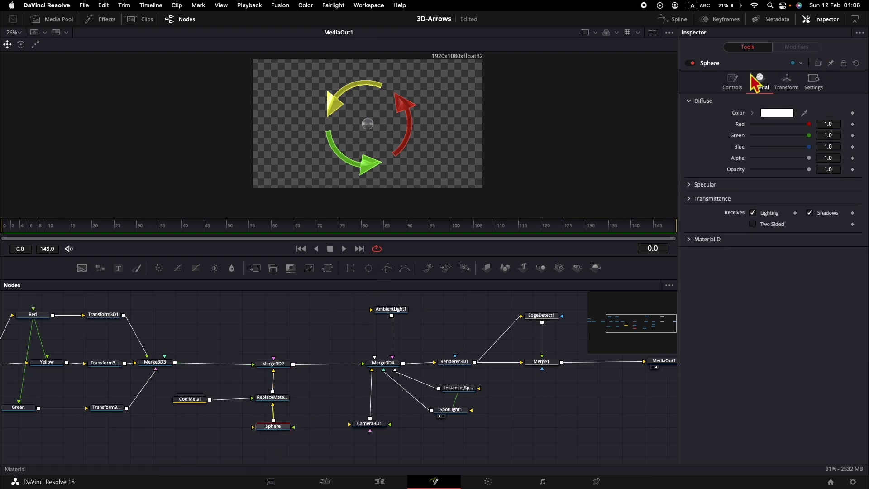
pyautogui.click(732, 82)
pyautogui.click(843, 116)
pyautogui.press('Up')
# Step: Modify Merge3D2's X rotation with Anim Curves, using Duration as the curve source
pyautogui.click(279, 366)
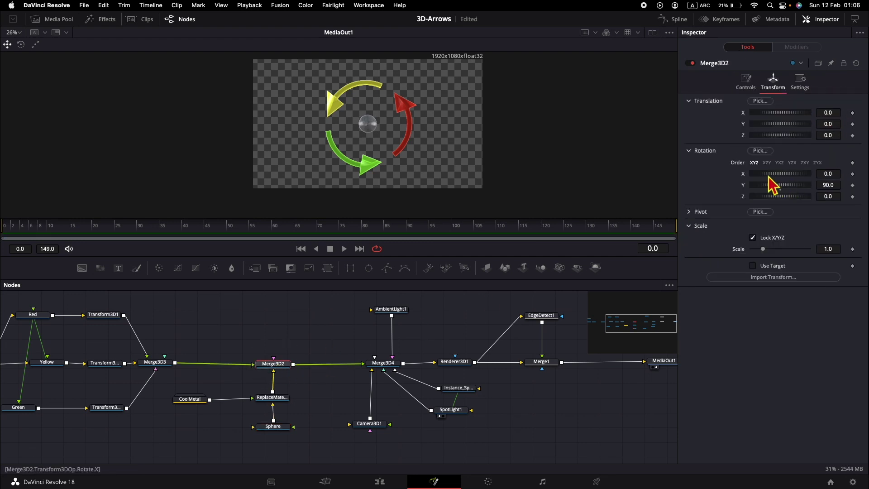
pyautogui.rightClick(739, 177)
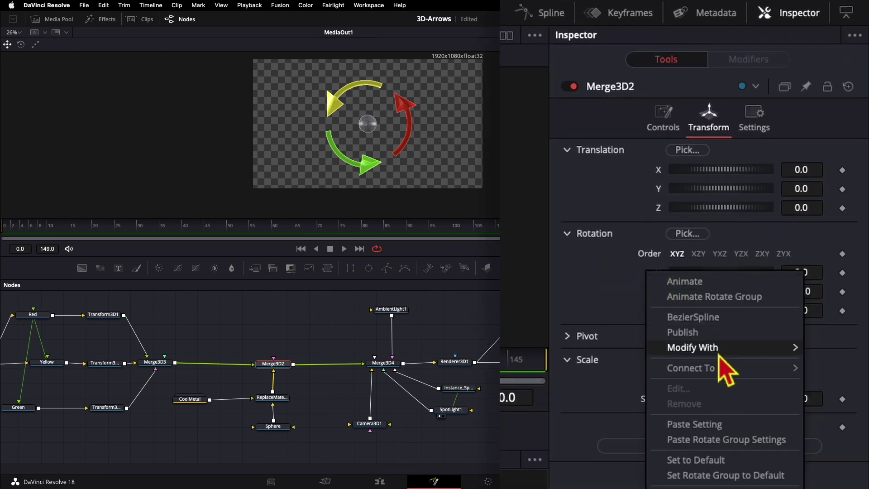
pyautogui.moveTo(720, 355)
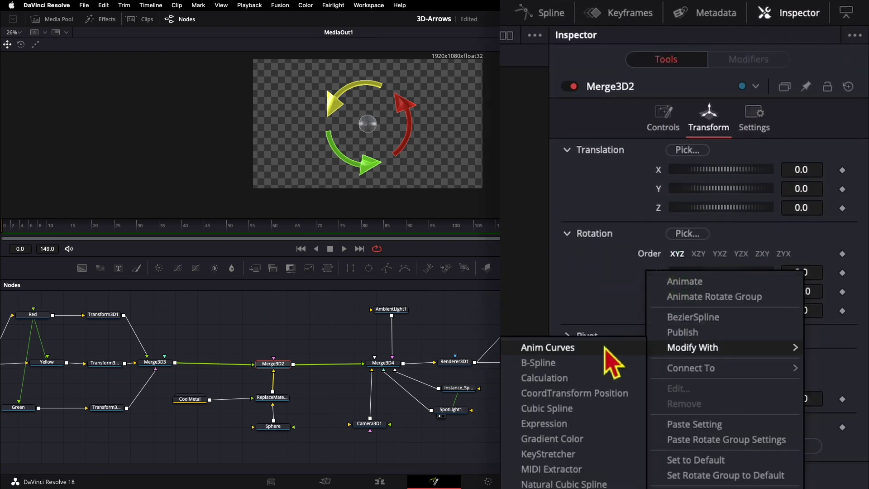
pyautogui.click(604, 349)
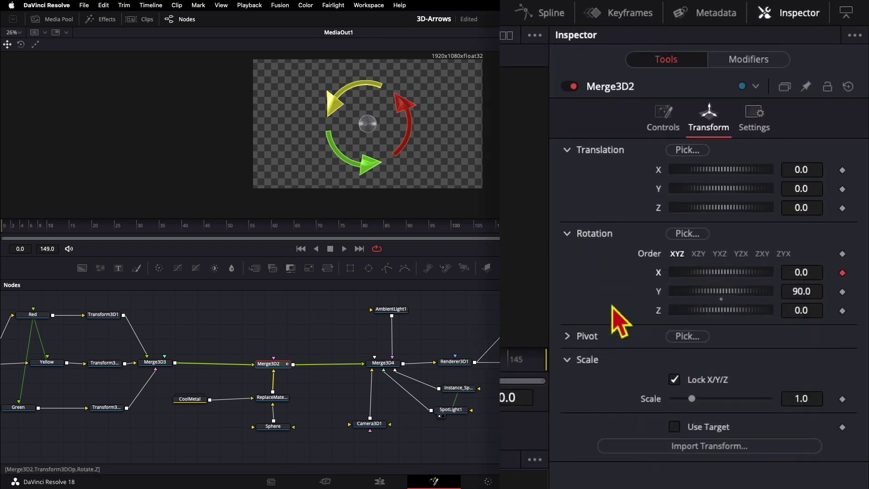
pyautogui.click(756, 63)
pyautogui.click(710, 170)
pyautogui.click(705, 190)
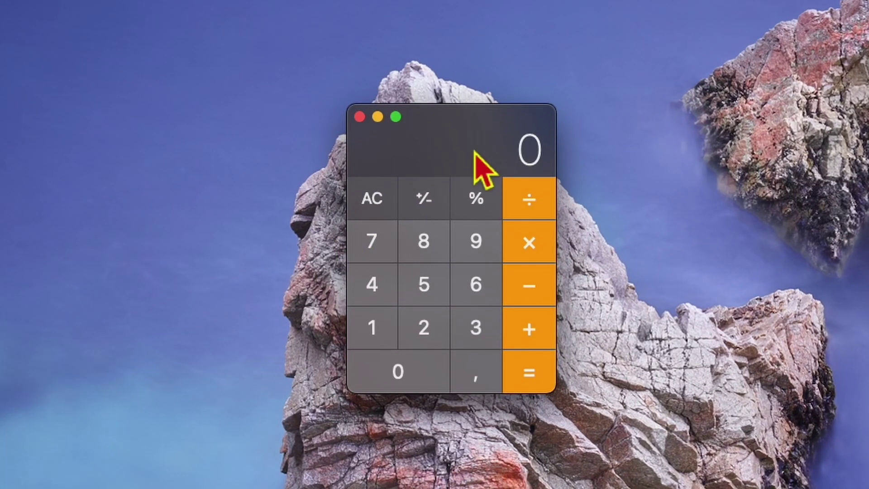
# Step: Switch to the Calculator app and multiply 7 by 360 to work out seven full rotations
pyautogui.press('7')
pyautogui.press('*')
pyautogui.press('3')
pyautogui.press('6')
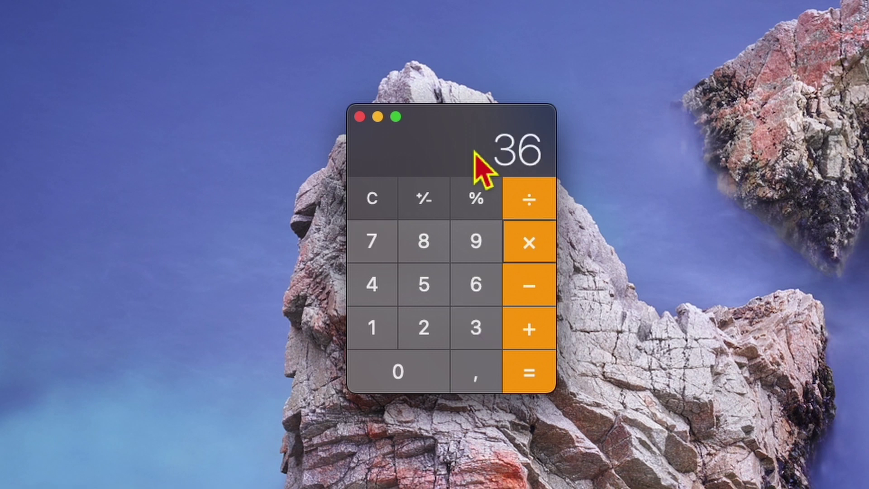
pyautogui.press('0')
pyautogui.press('Return')
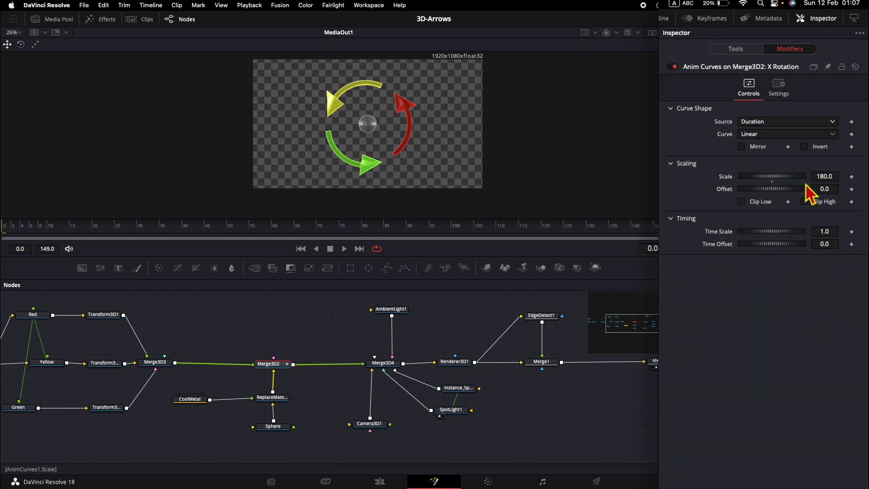
# Step: Set the scale of Merge3D2's X rotation curve to -2520 and scrub the timeline to frame 30 to preview the spin
pyautogui.click(820, 254)
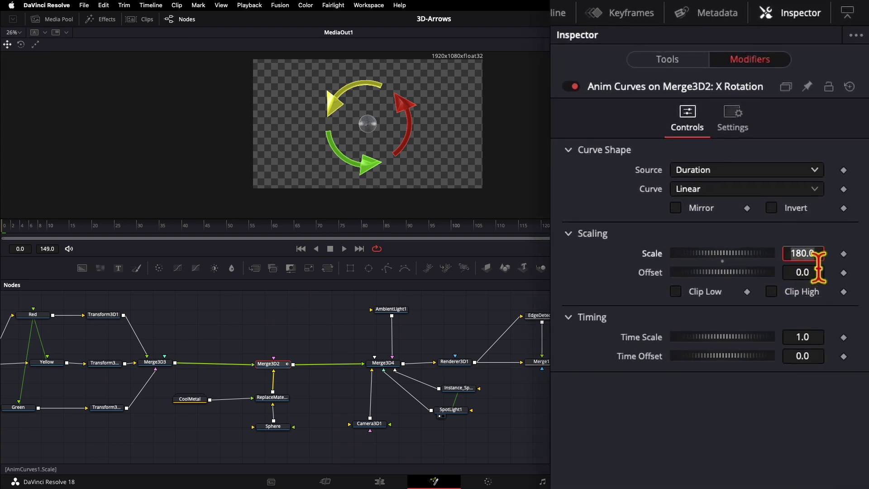
pyautogui.write('2520')
pyautogui.press('Tab')
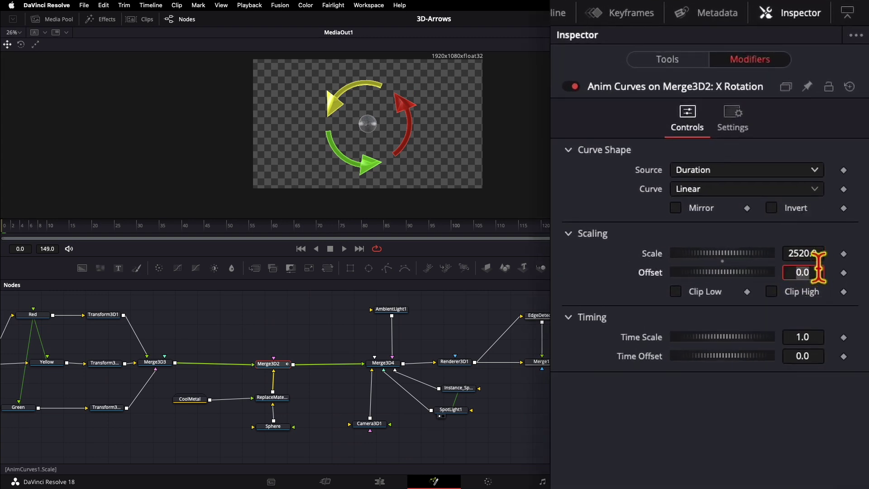
pyautogui.click(795, 254)
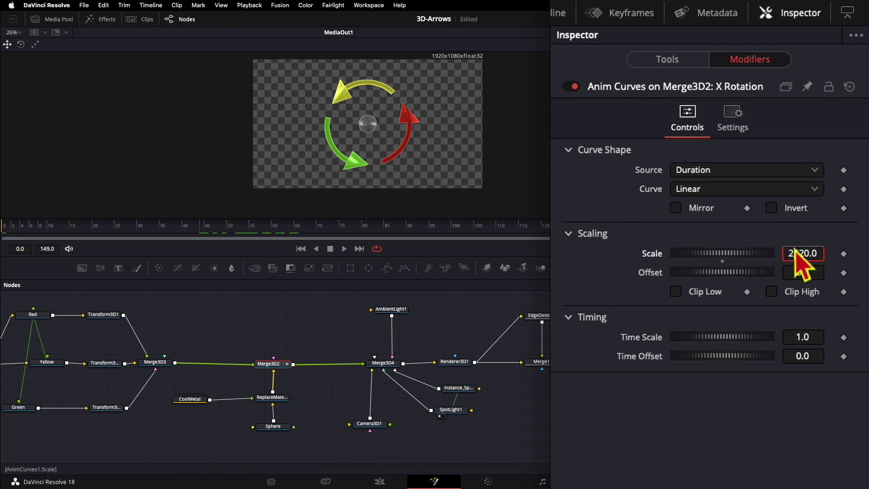
pyautogui.press('Tab')
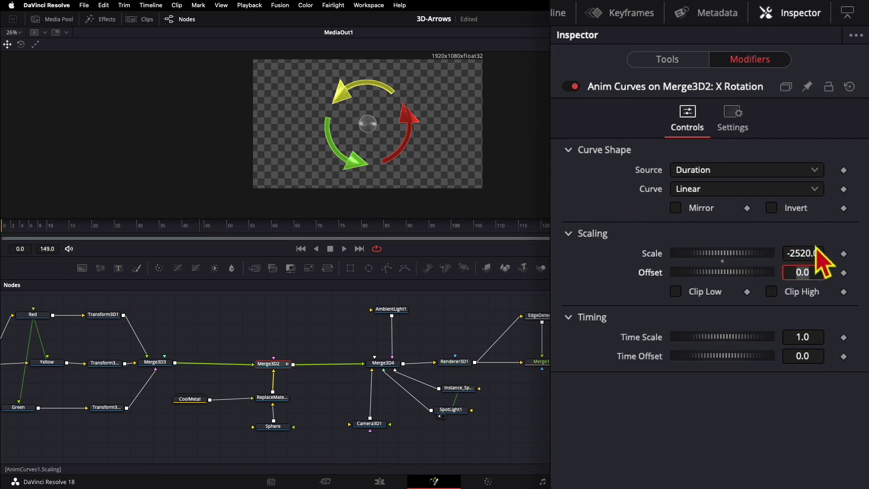
pyautogui.click(24, 230)
pyautogui.moveTo(24, 230); pyautogui.dragTo(137, 231)
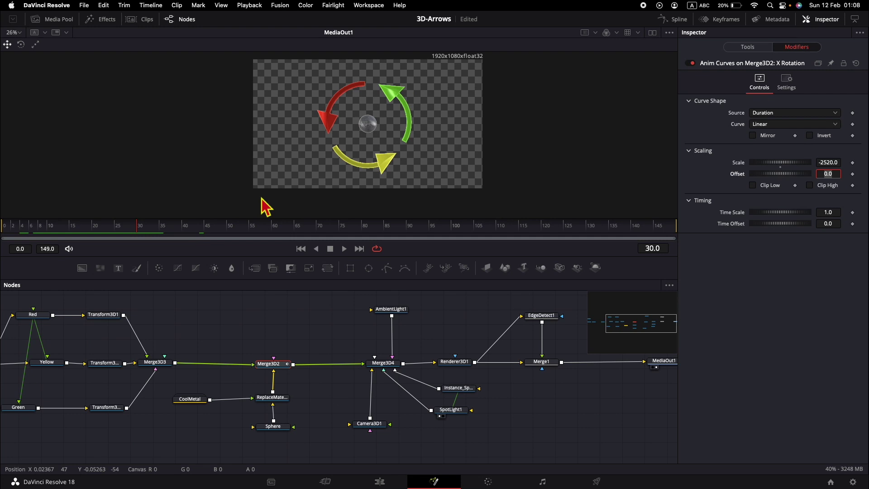
# Step: Split the display into two viewers and show Camera3D1 in perspective beside the MediaOut1 render
pyautogui.scroll(-5, 446, 423)
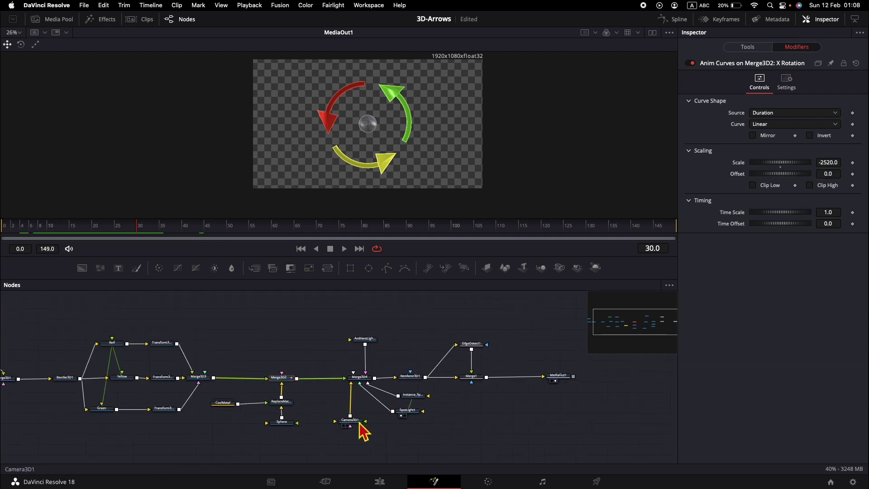
pyautogui.click(359, 422)
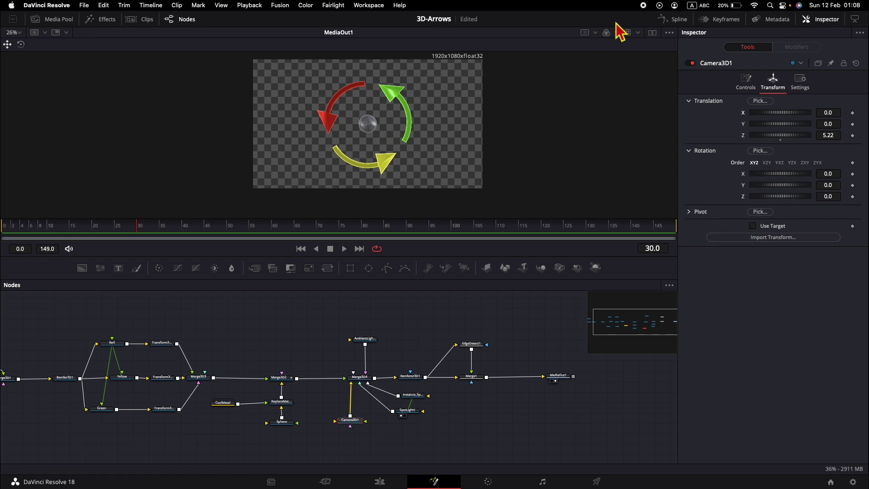
pyautogui.click(652, 33)
pyautogui.moveTo(360, 378); pyautogui.dragTo(176, 157)
pyautogui.press('1')
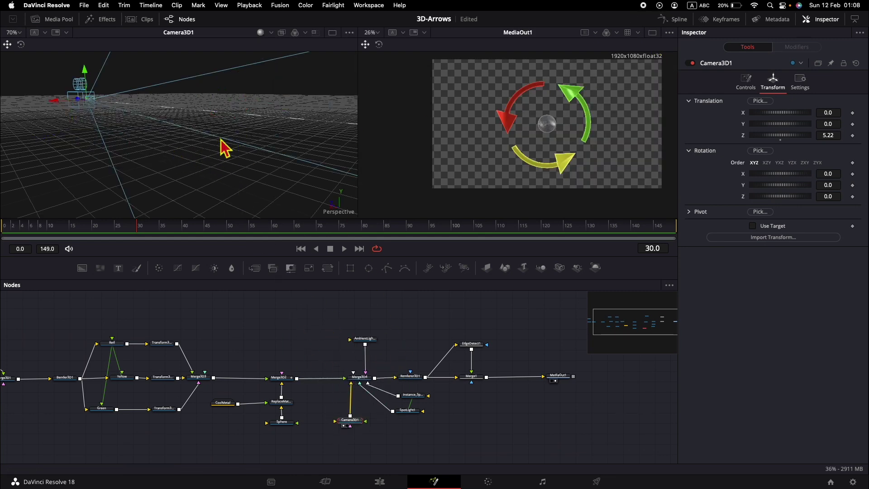
pyautogui.scroll(-6, 222, 152)
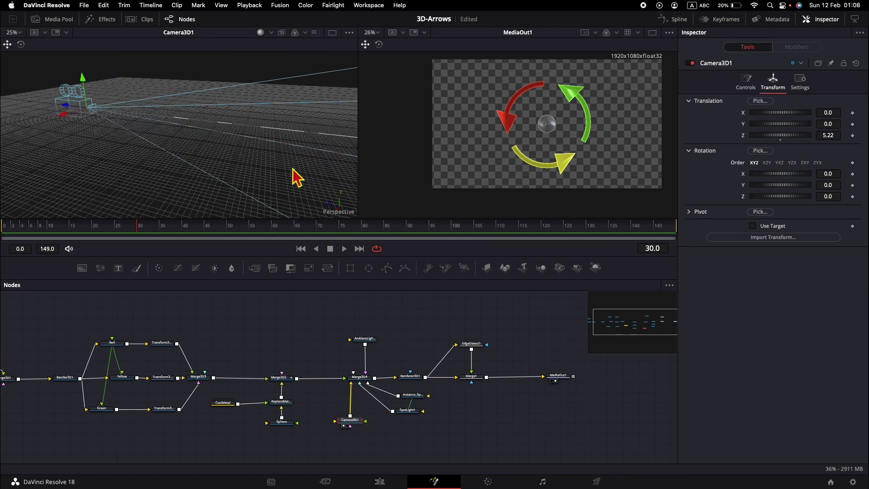
pyautogui.moveTo(326, 181); pyautogui.dragTo(430, 197)
# Step: Enable Use Target on Camera3D1, try an X translation of about 1.652, and undo that camera move
pyautogui.click(752, 225)
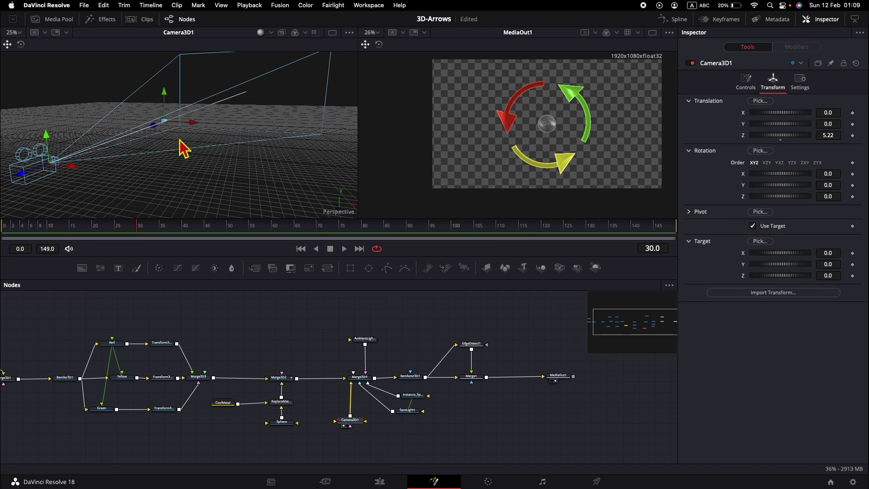
pyautogui.moveTo(776, 114); pyautogui.dragTo(786, 119)
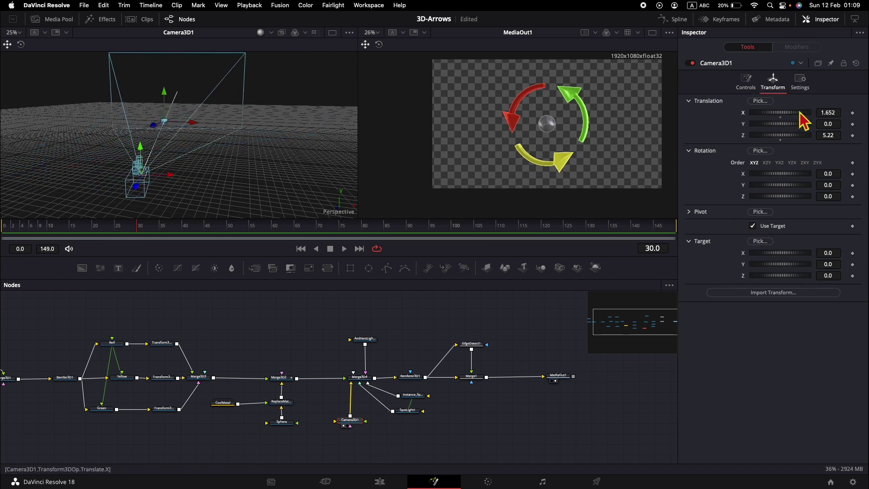
pyautogui.hotkey('ctrl', 'z')
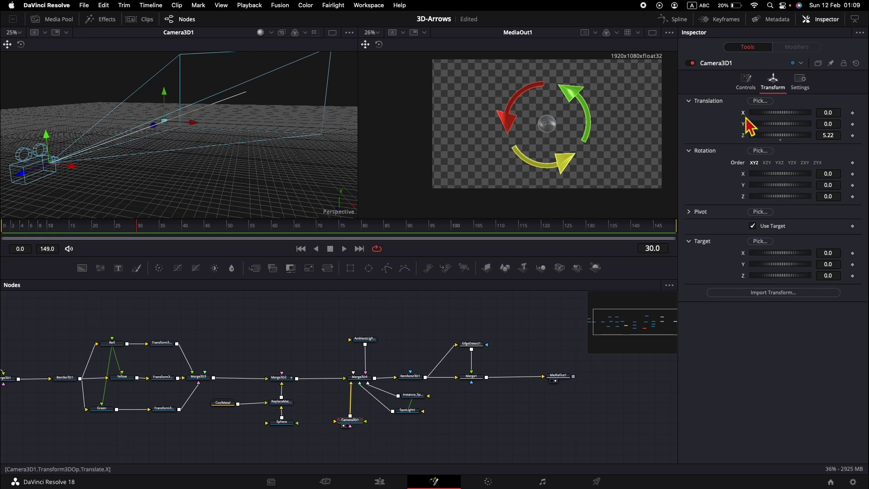
# Step: Modify Camera3D1's X translation with Anim Curves, using Duration as the curve source
pyautogui.rightClick(743, 116)
pyautogui.moveTo(778, 165)
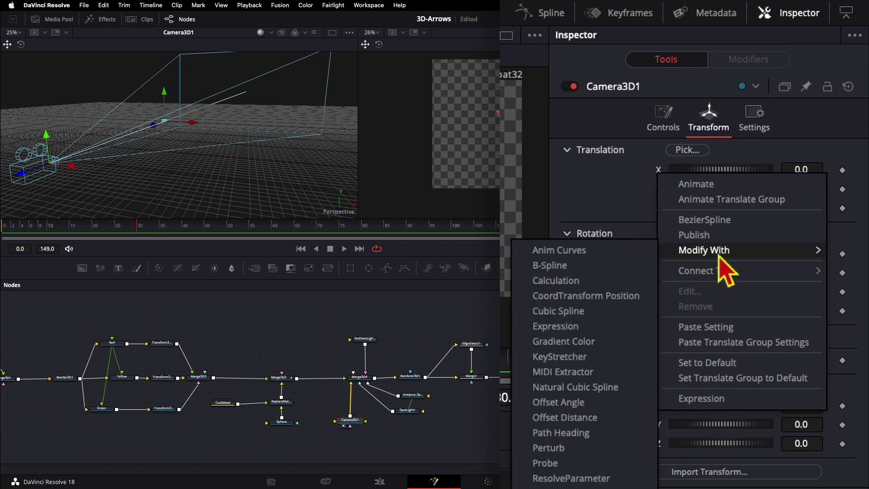
pyautogui.click(596, 254)
pyautogui.click(749, 59)
pyautogui.click(727, 170)
pyautogui.click(723, 190)
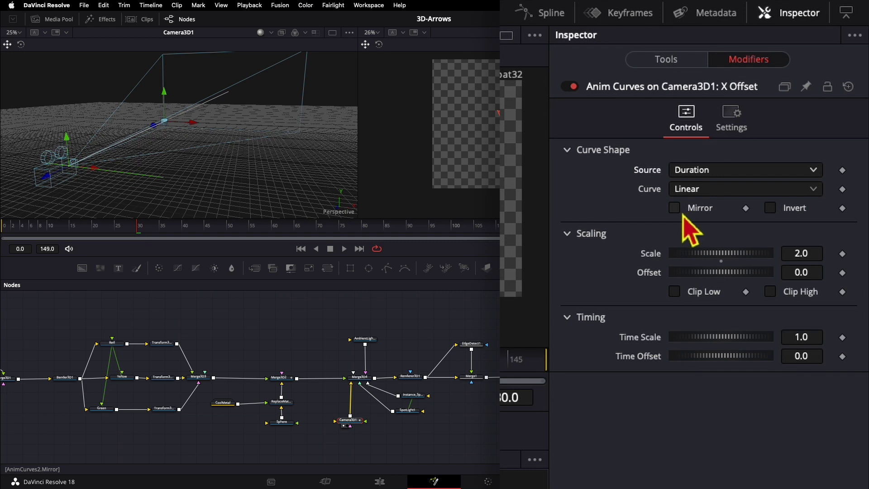
# Step: Mirror Camera3D1's X offset curve and set its scale to 5
pyautogui.click(688, 217)
pyautogui.click(805, 256)
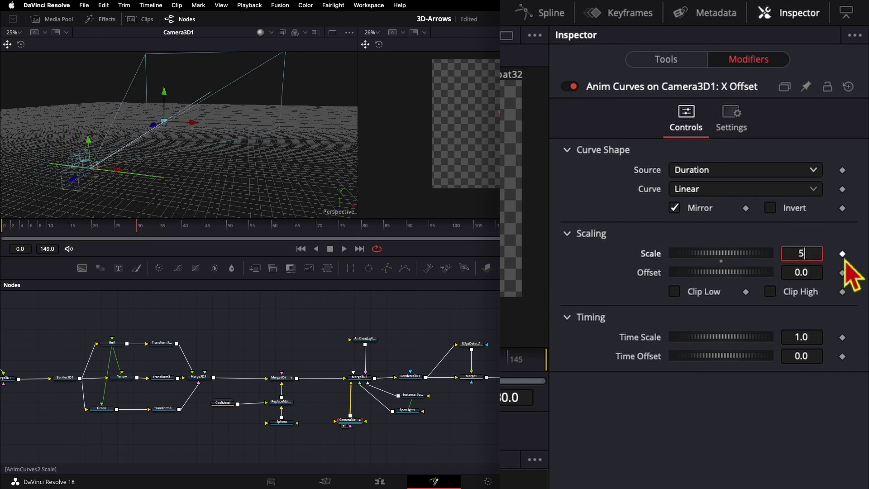
pyautogui.press('Tab')
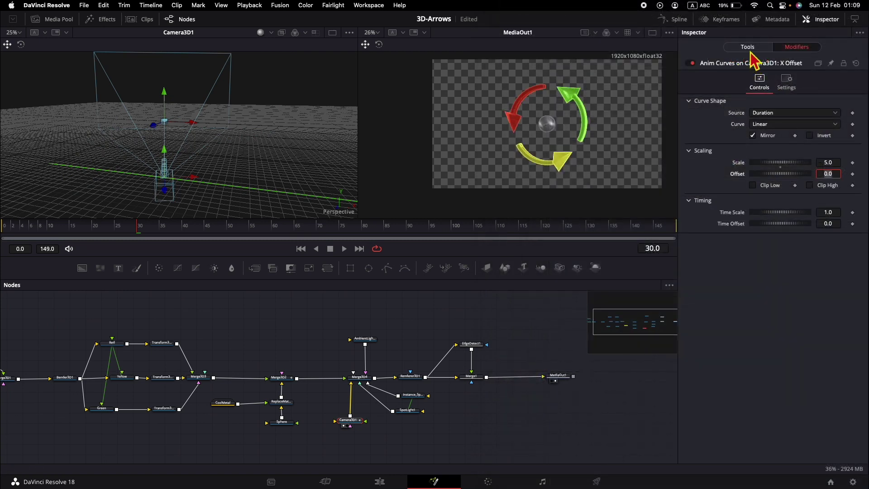
# Step: Modify Camera3D1's Y translation with Anim Curves, set that curve's scale to 5, and scrub the timeline to preview the camera move
pyautogui.click(748, 47)
pyautogui.rightClick(749, 126)
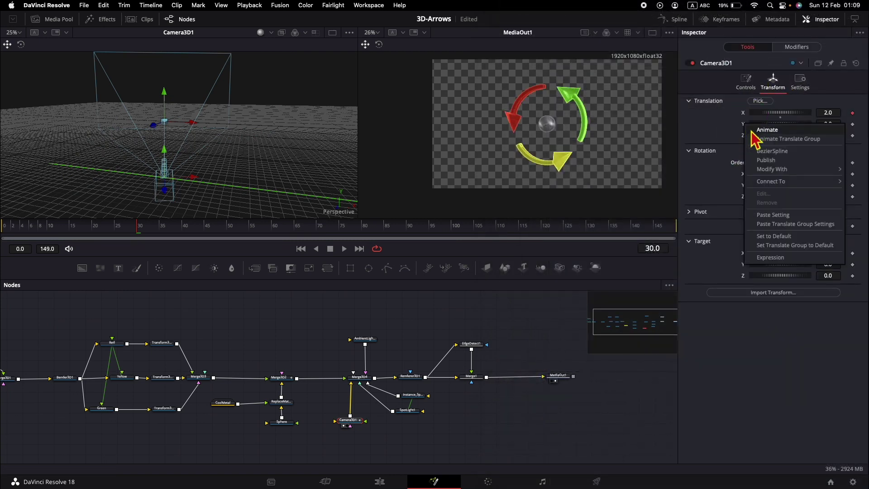
pyautogui.moveTo(780, 172)
pyautogui.click(724, 172)
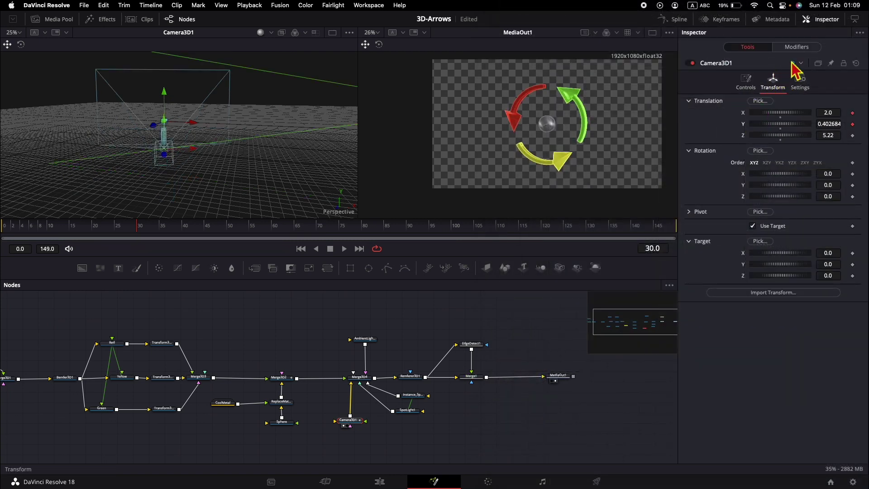
pyautogui.click(806, 48)
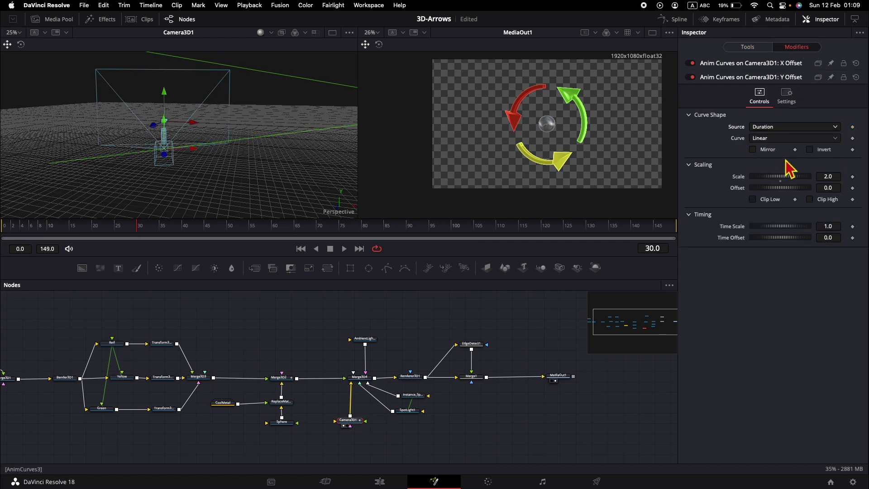
pyautogui.write('5')
pyautogui.press('Tab')
pyautogui.click(52, 234)
pyautogui.click(236, 232)
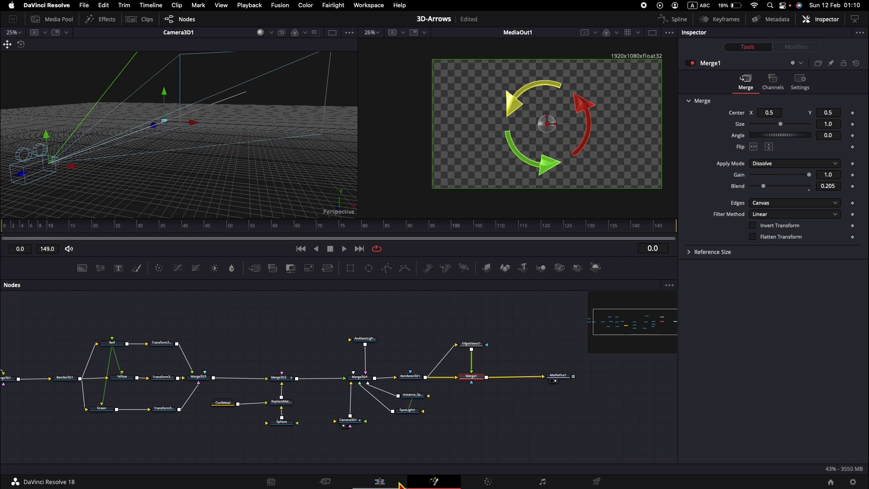
# Step: Review the composition on the Edit page, and view the complete node tree back in Fusion
pyautogui.click(392, 482)
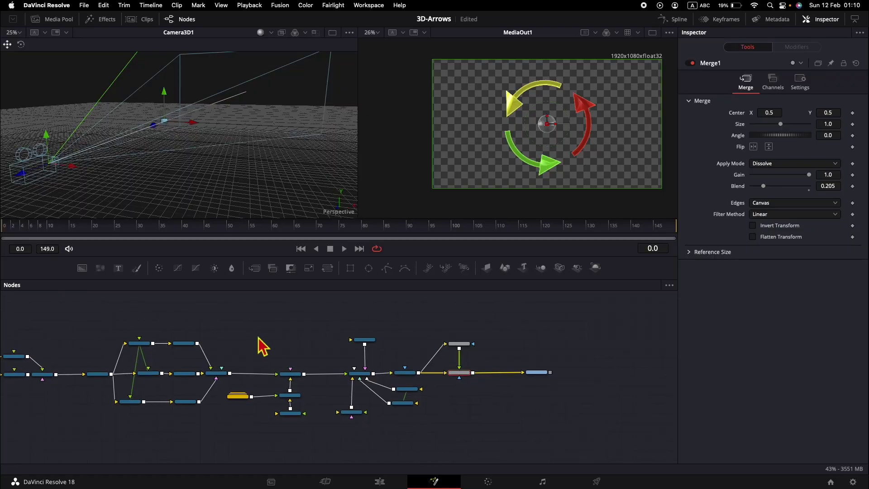
pyautogui.scroll(4, 262, 346)
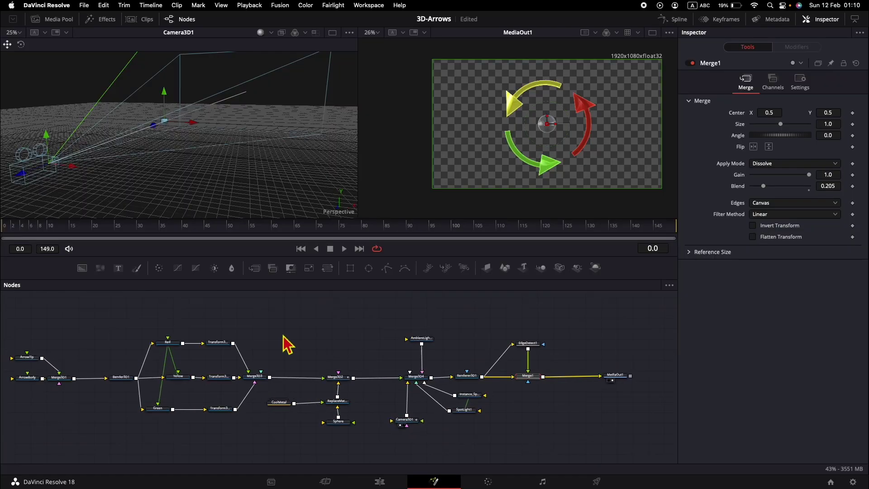
pyautogui.scroll(1, 288, 346)
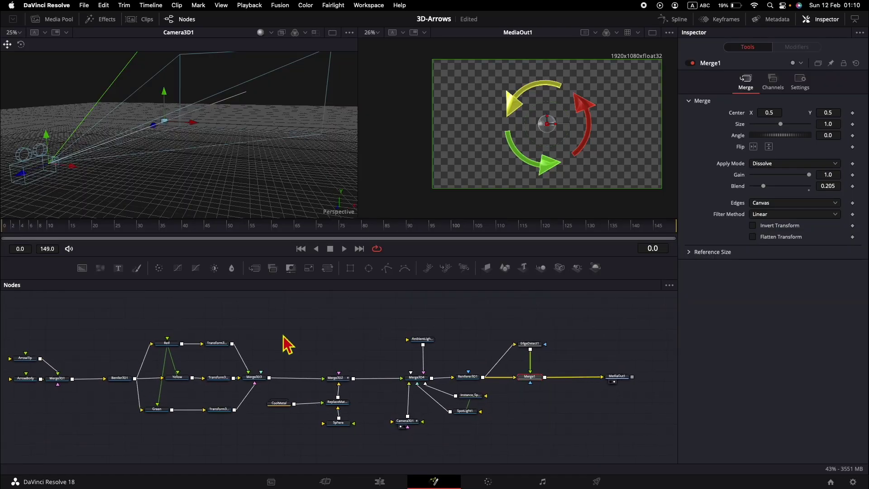